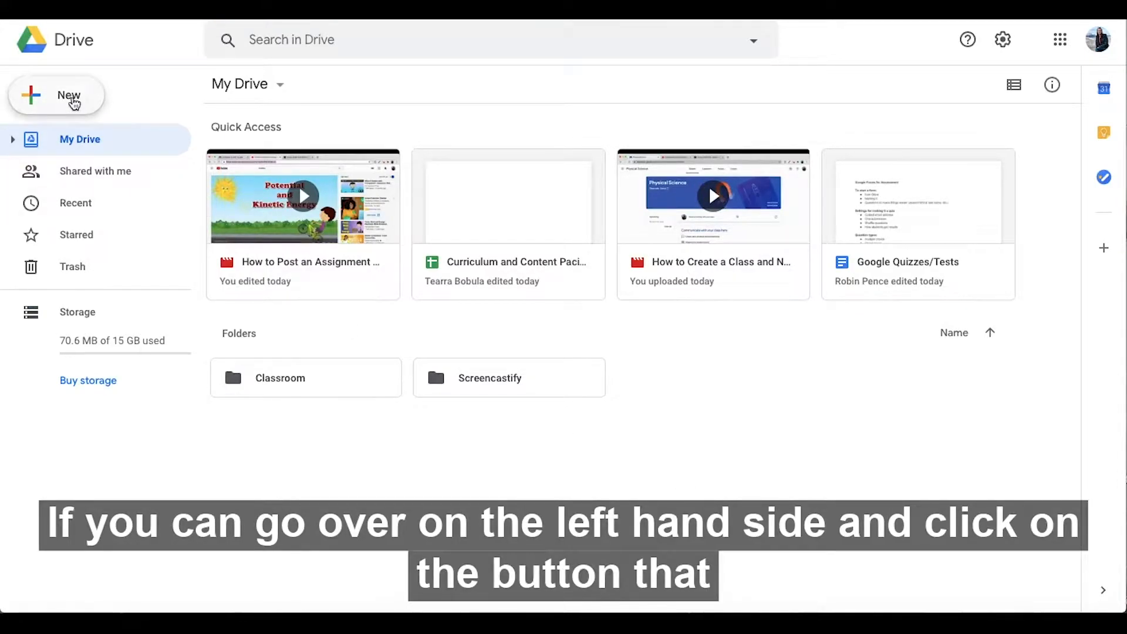
Create a new blank Google Forms form from My Drive
{"action": "left_click", "coordinate": [74, 101]}
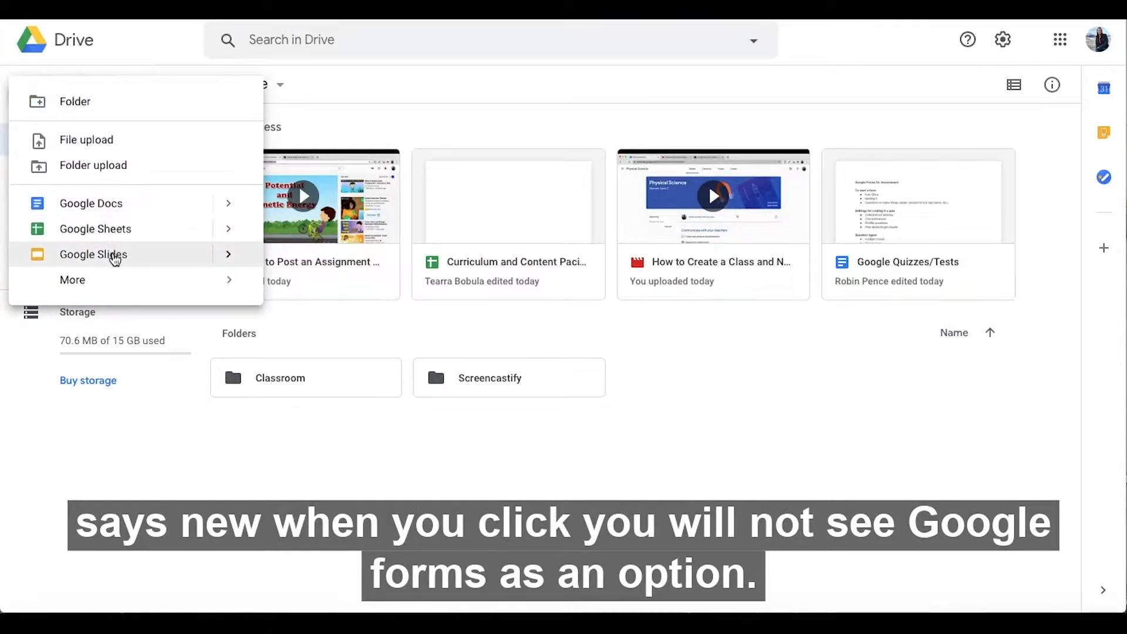
{"action": "mouse_move", "coordinate": [114, 283]}
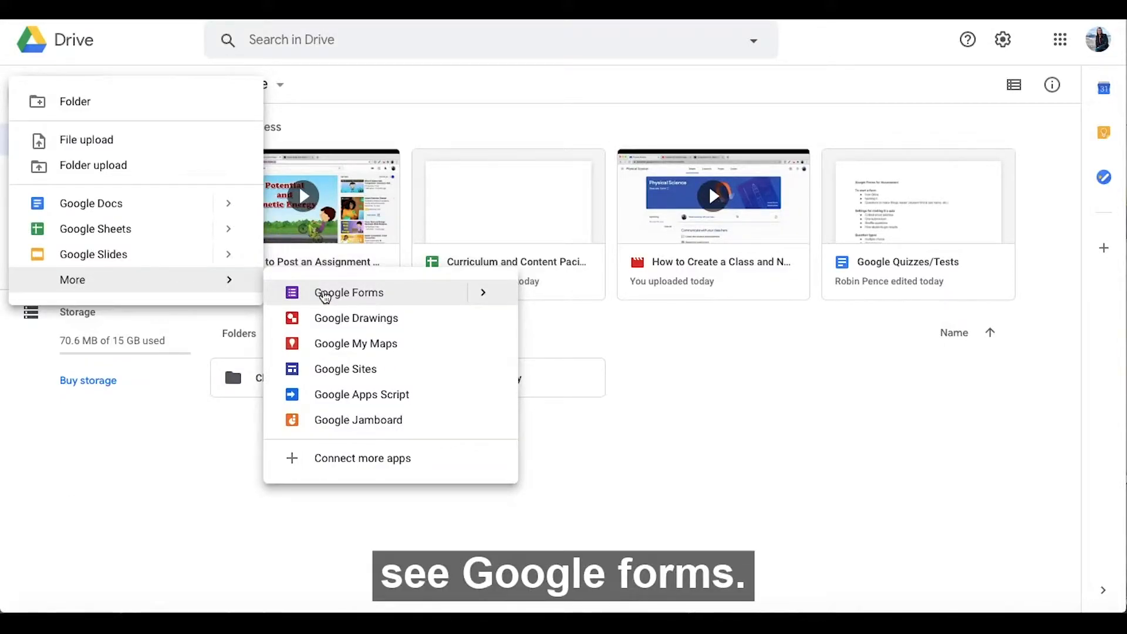
{"action": "left_click", "coordinate": [325, 295]}
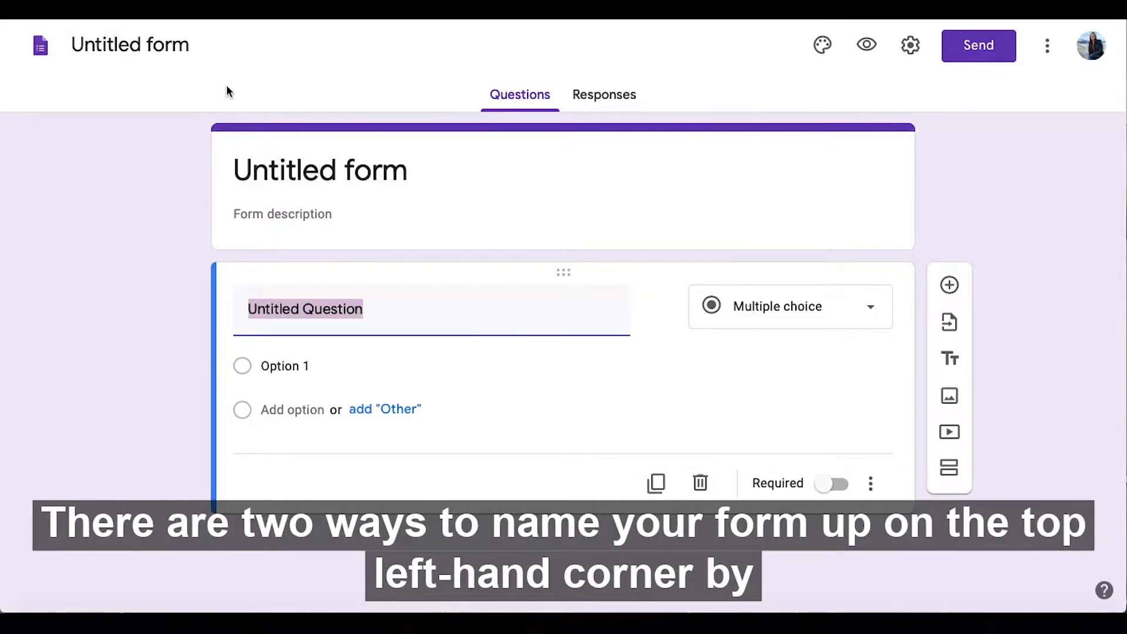
Title the form "Unit 2 Quiz: Solar System" and apply the same title as its file name
{"action": "left_click", "coordinate": [94, 44]}
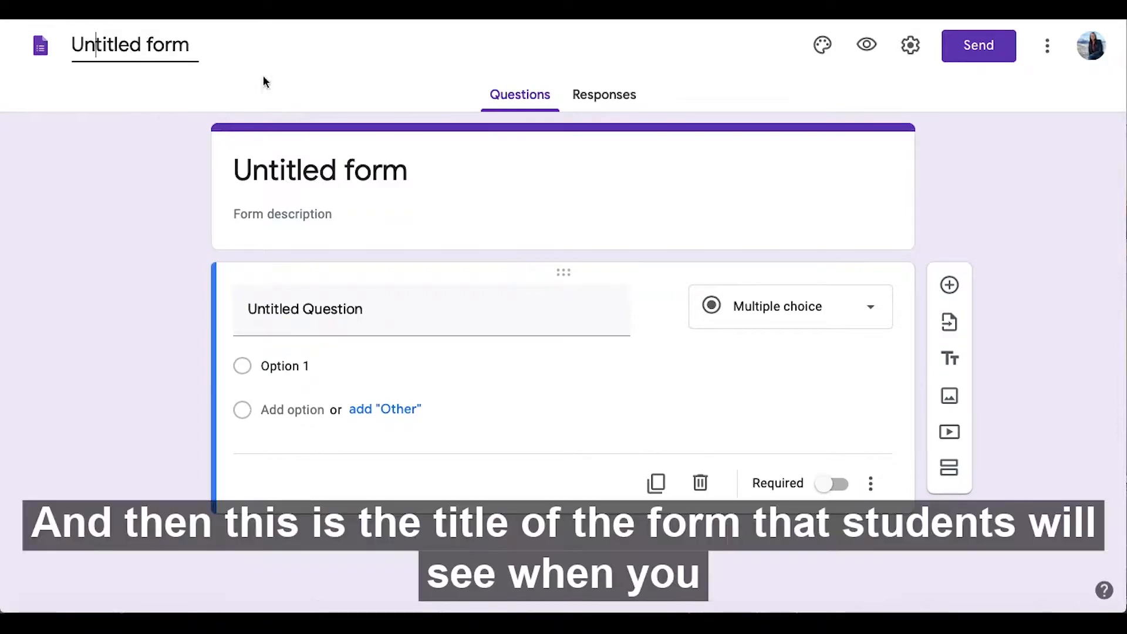
{"action": "left_click", "coordinate": [297, 169]}
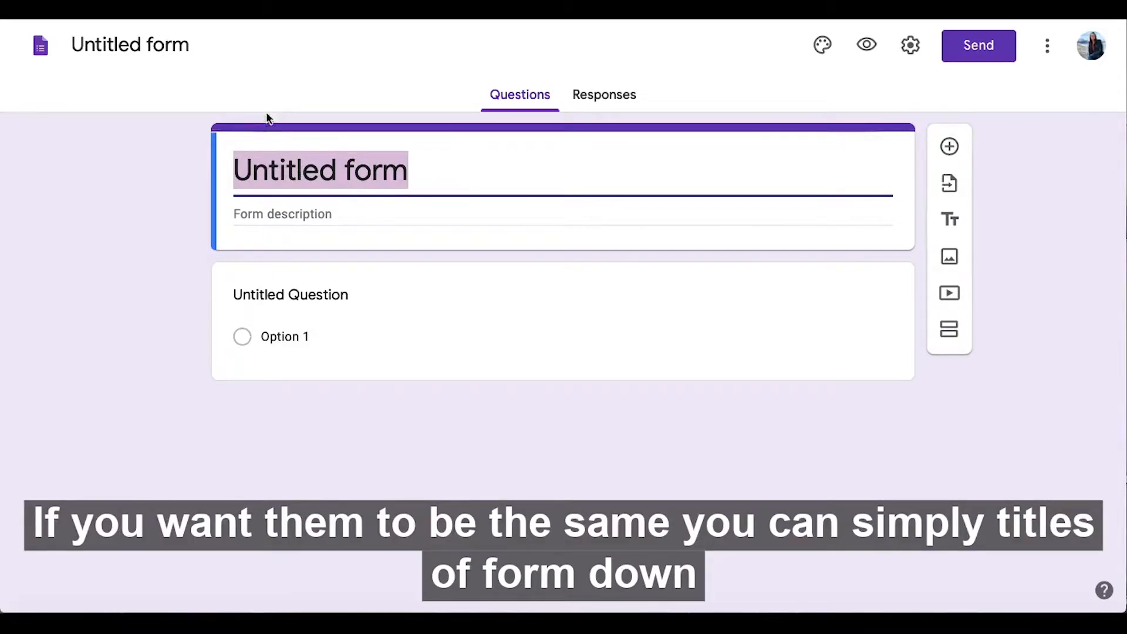
{"action": "type", "text": "Unit 2 "}
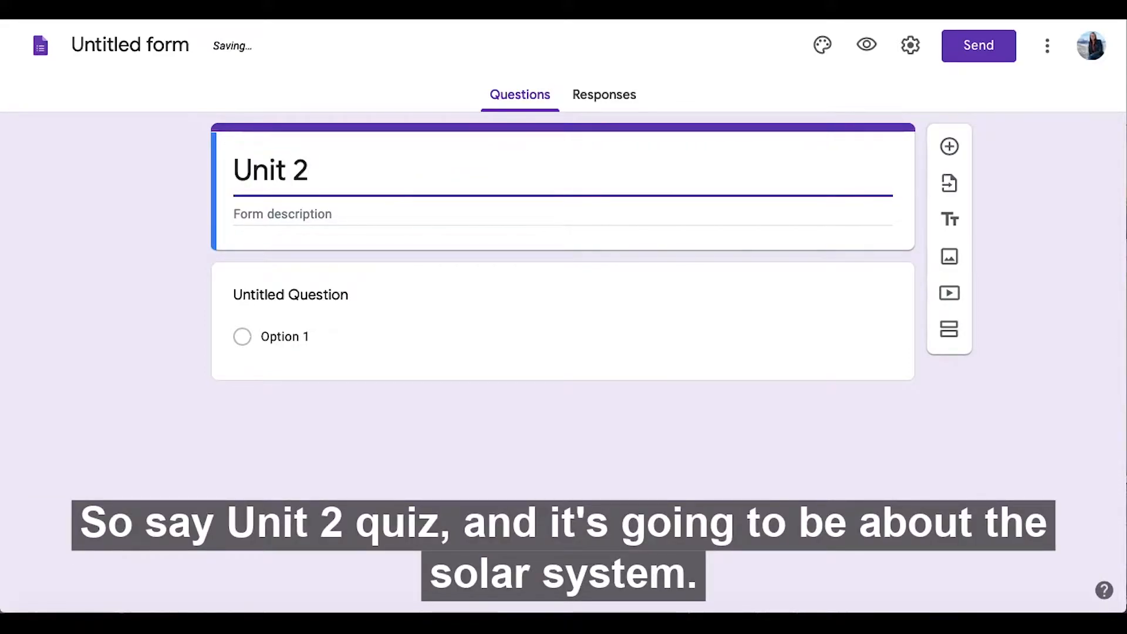
{"action": "type", "text": "Quiz: Solar"}
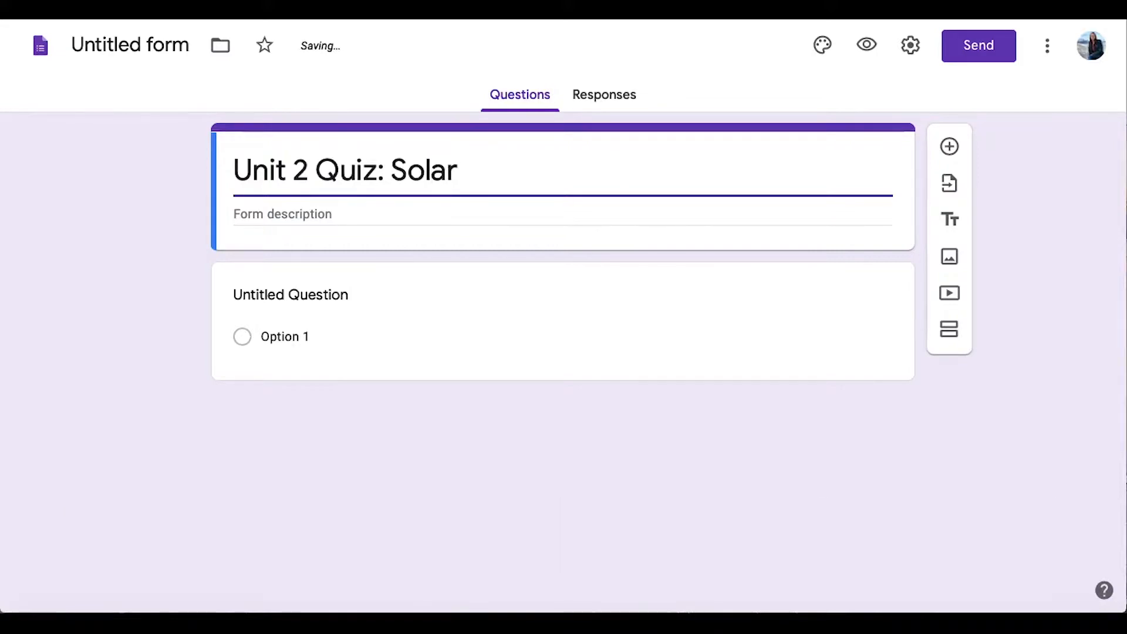
{"action": "type", "text": " System"}
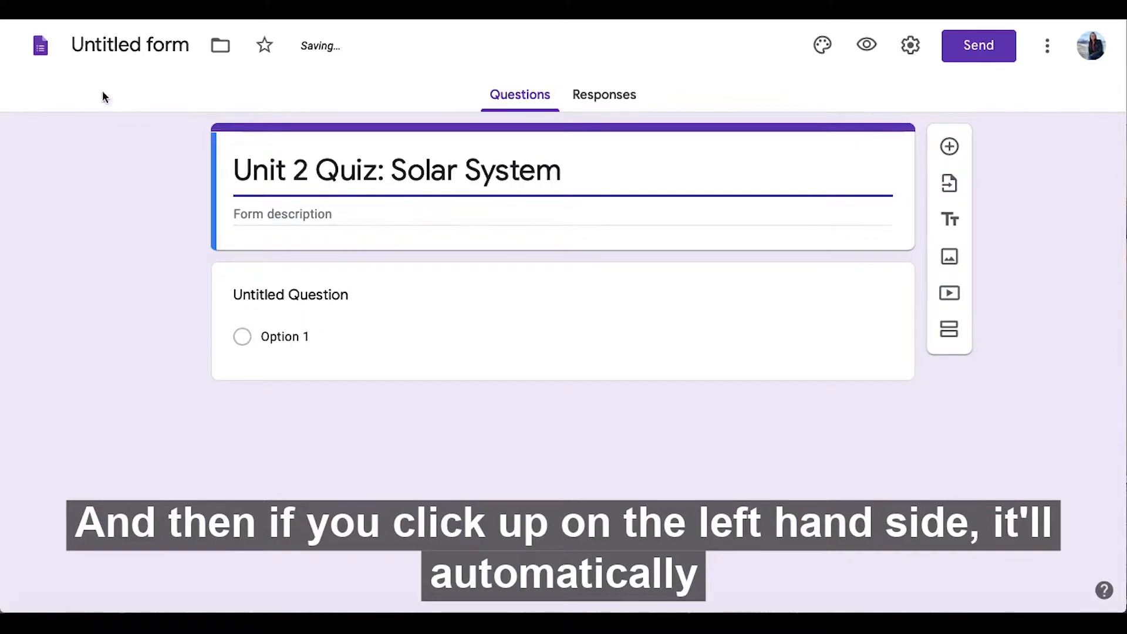
{"action": "left_click", "coordinate": [112, 46]}
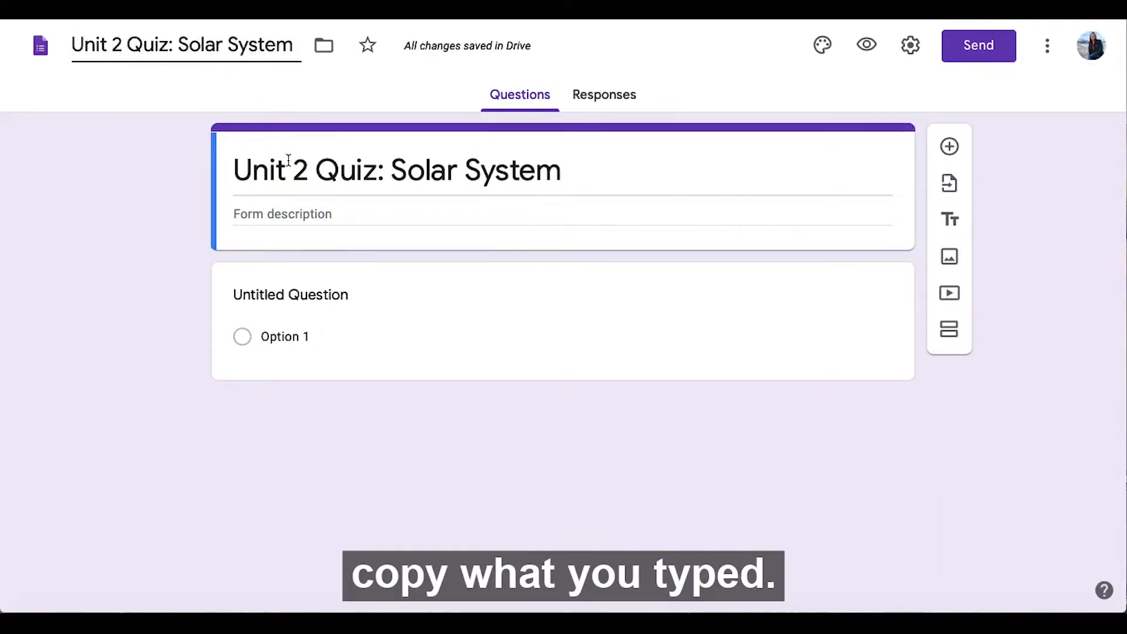
{"action": "left_click", "coordinate": [147, 176]}
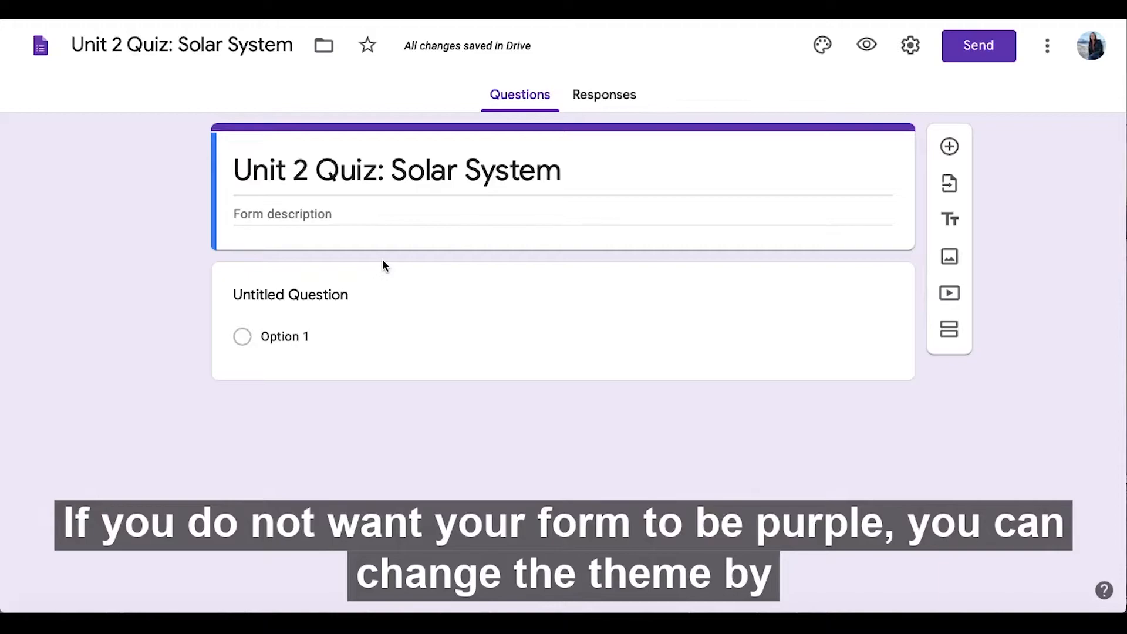
Examine the header image choices in the theme options, including the Illustrations and Birthday categories and the photo and upload sources
{"action": "left_click", "coordinate": [824, 47]}
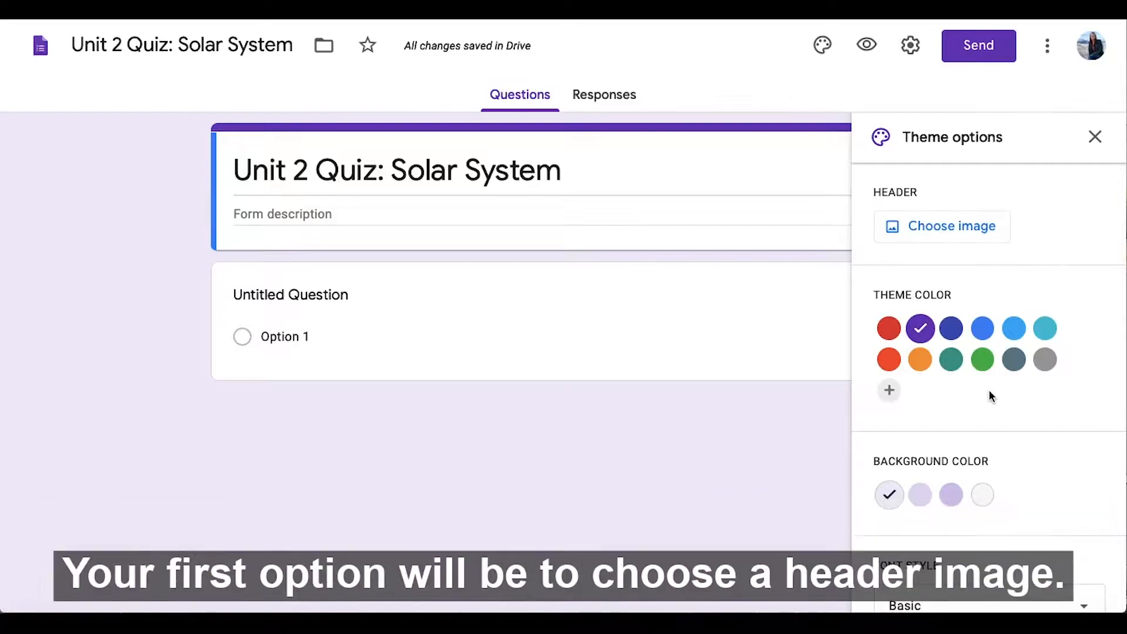
{"action": "left_click", "coordinate": [937, 231]}
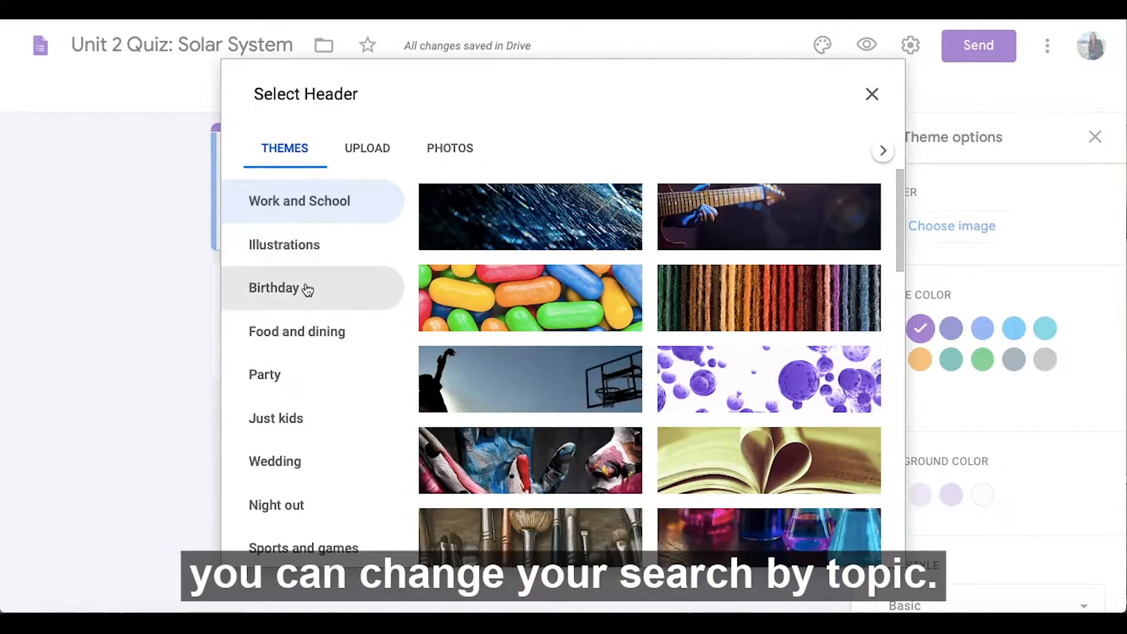
{"action": "left_click", "coordinate": [296, 253]}
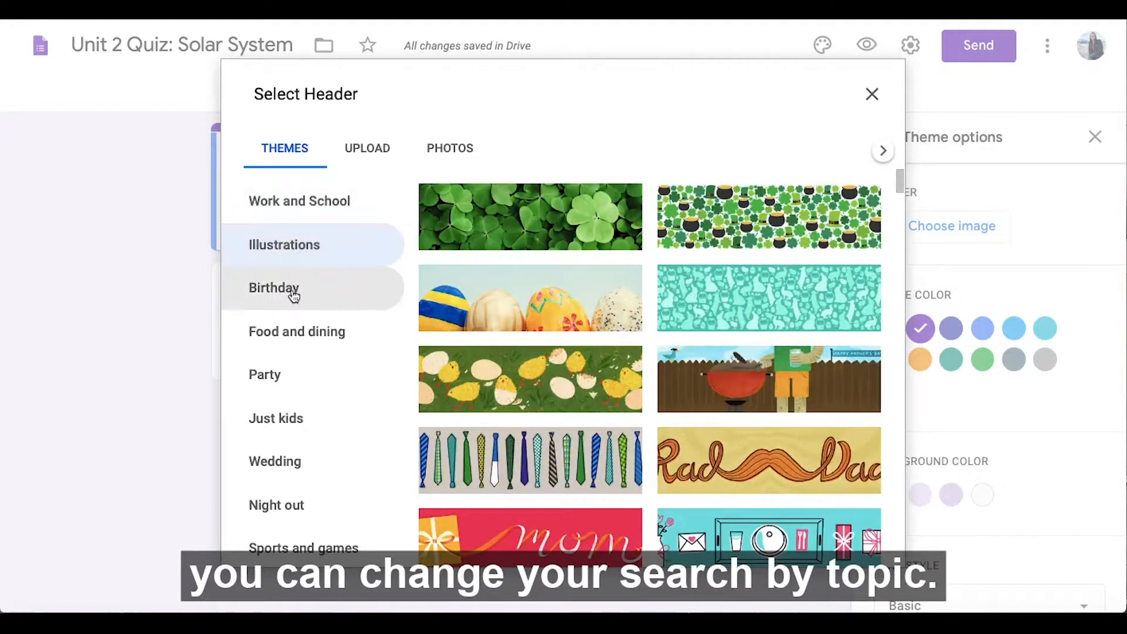
{"action": "left_click", "coordinate": [294, 297]}
{"action": "left_click", "coordinate": [302, 201]}
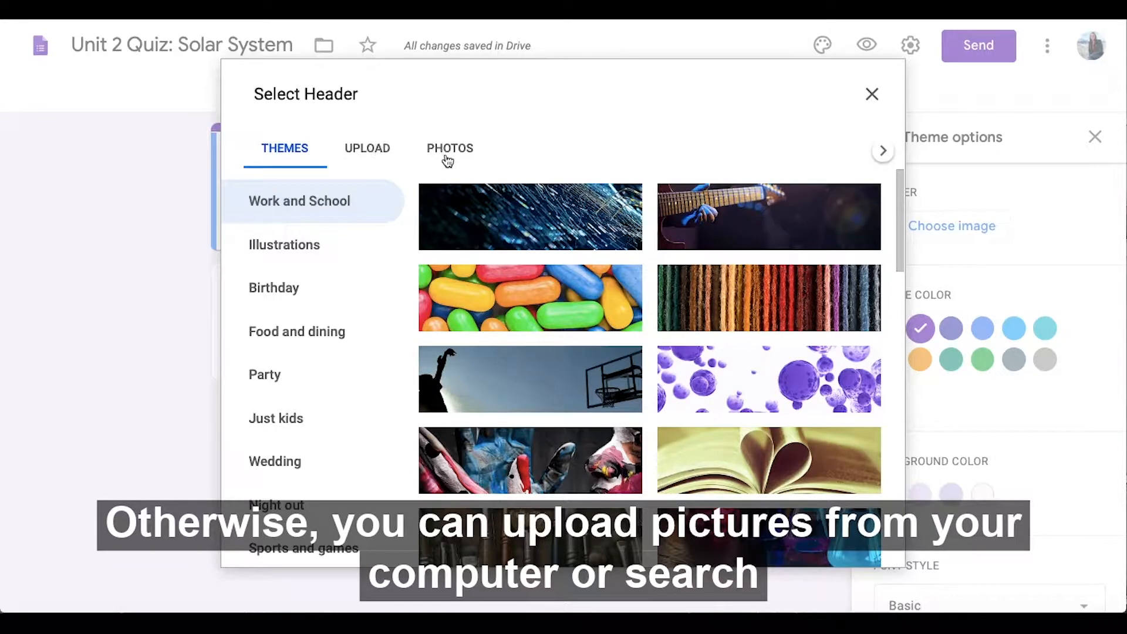
{"action": "left_click", "coordinate": [446, 156]}
{"action": "left_click", "coordinate": [374, 147]}
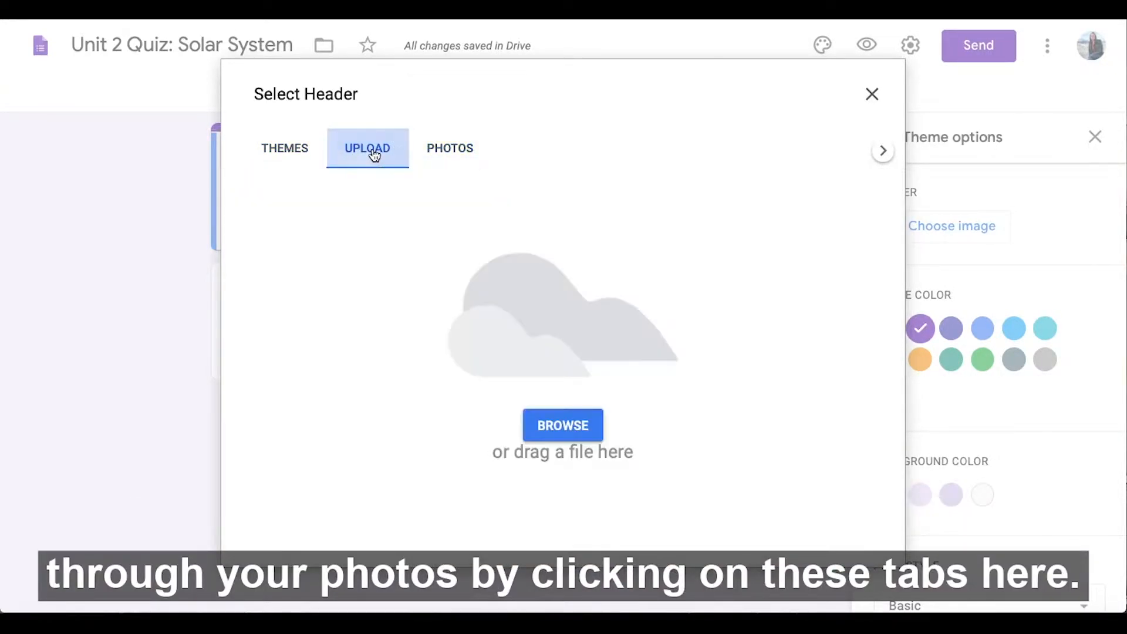
{"action": "left_click", "coordinate": [294, 158]}
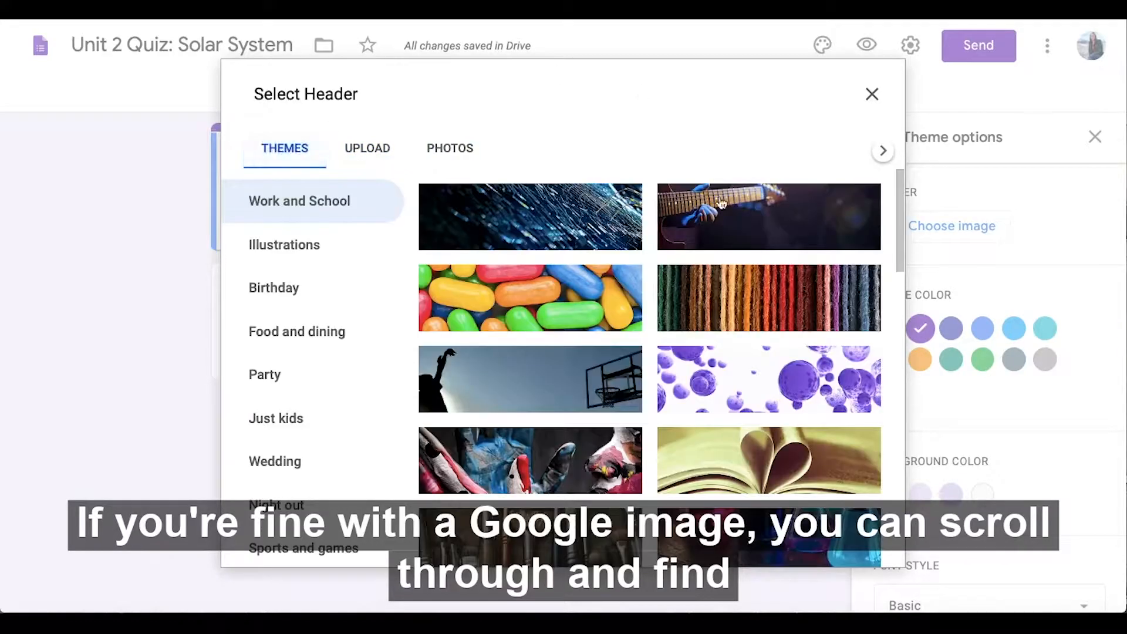
Insert the teal starry-sky image from the Work and School themes as the form's header
{"action": "scroll", "coordinate": [676, 452], "scroll_direction": "down", "scroll_amount": 2}
{"action": "scroll", "coordinate": [677, 452], "scroll_direction": "down", "scroll_amount": 10}
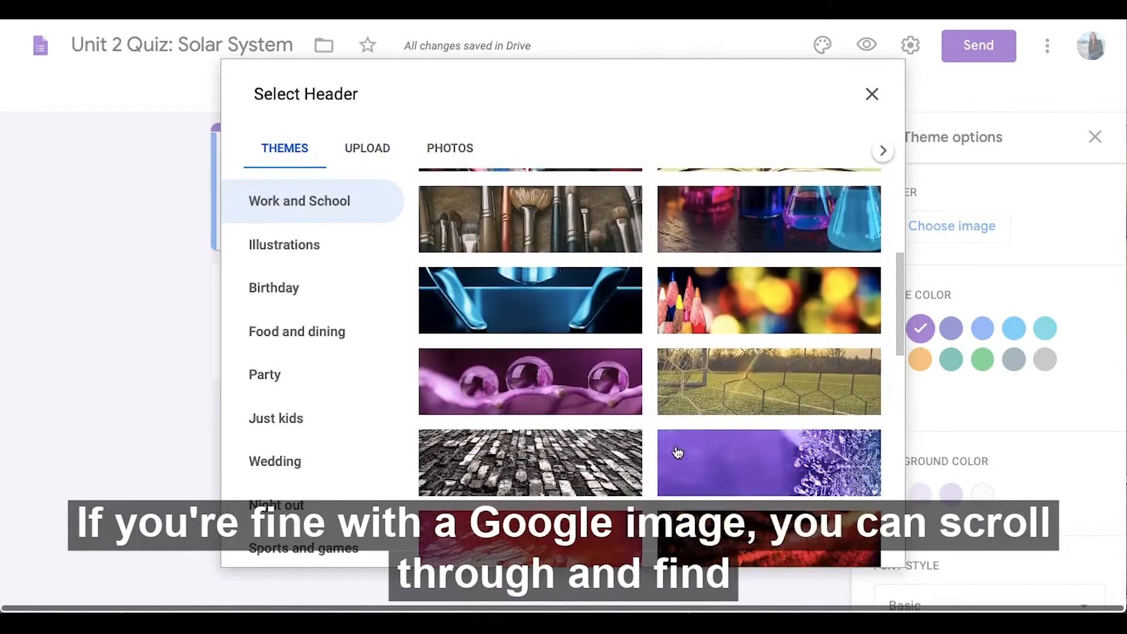
{"action": "scroll", "coordinate": [676, 452], "scroll_direction": "down", "scroll_amount": 2}
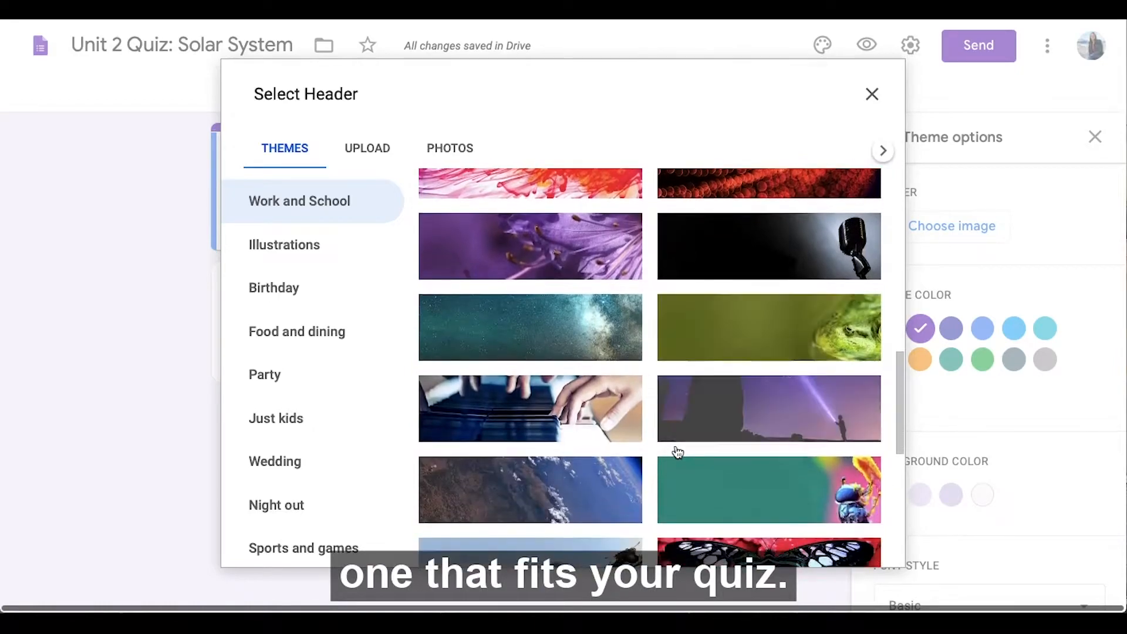
{"action": "left_click", "coordinate": [560, 330]}
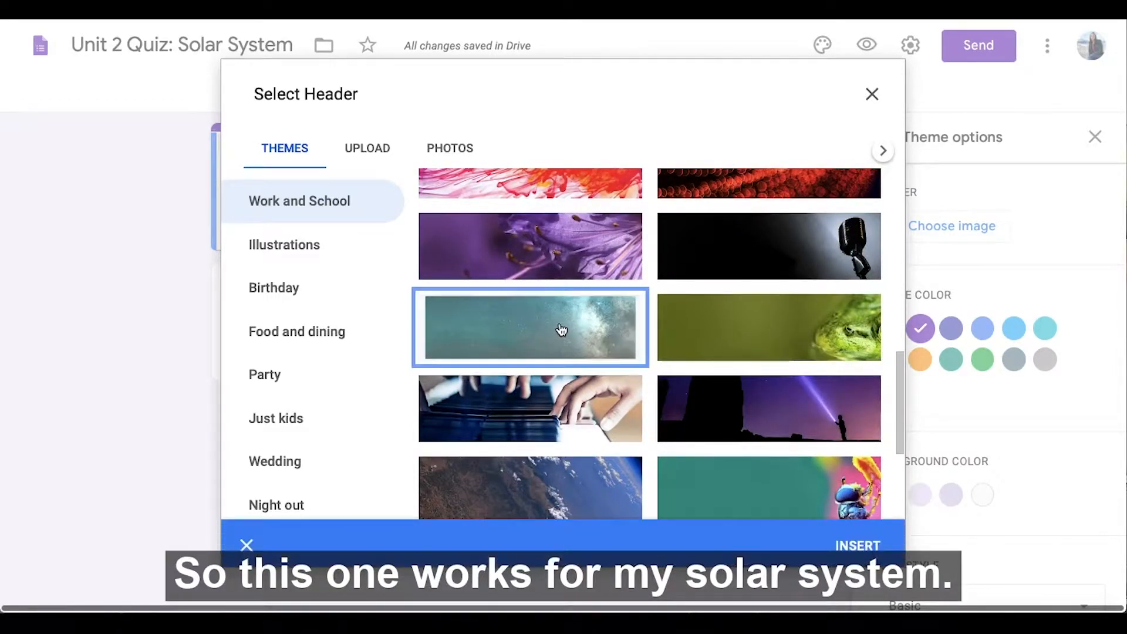
{"action": "left_click", "coordinate": [865, 552]}
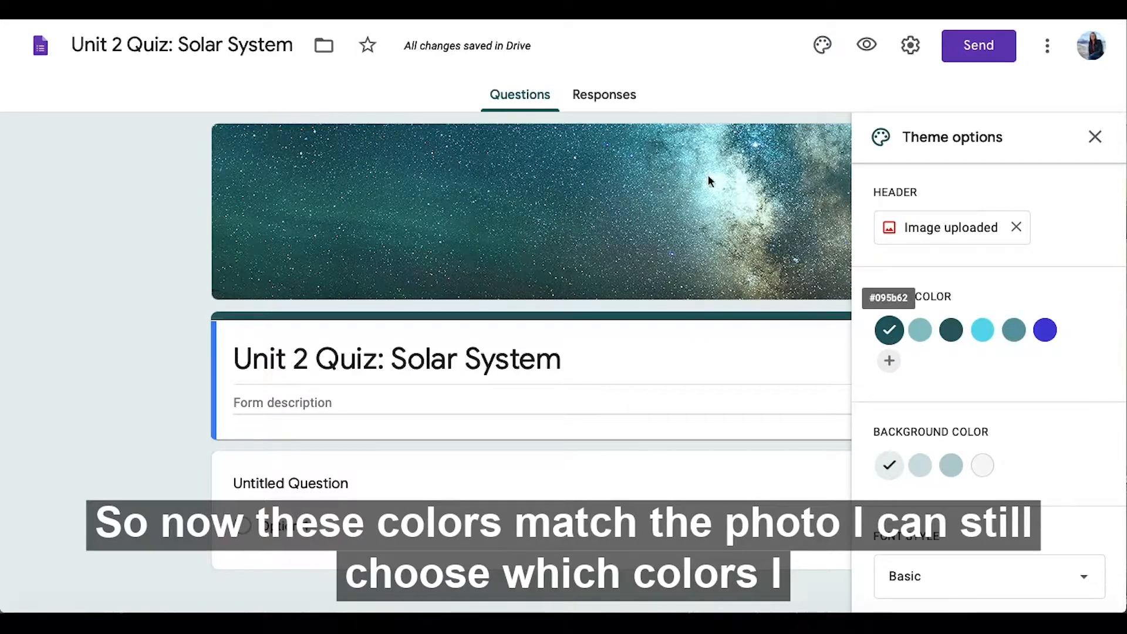
Try other theme colors from the header image's palette and return to the dark teal #095b62
{"action": "left_click", "coordinate": [920, 330]}
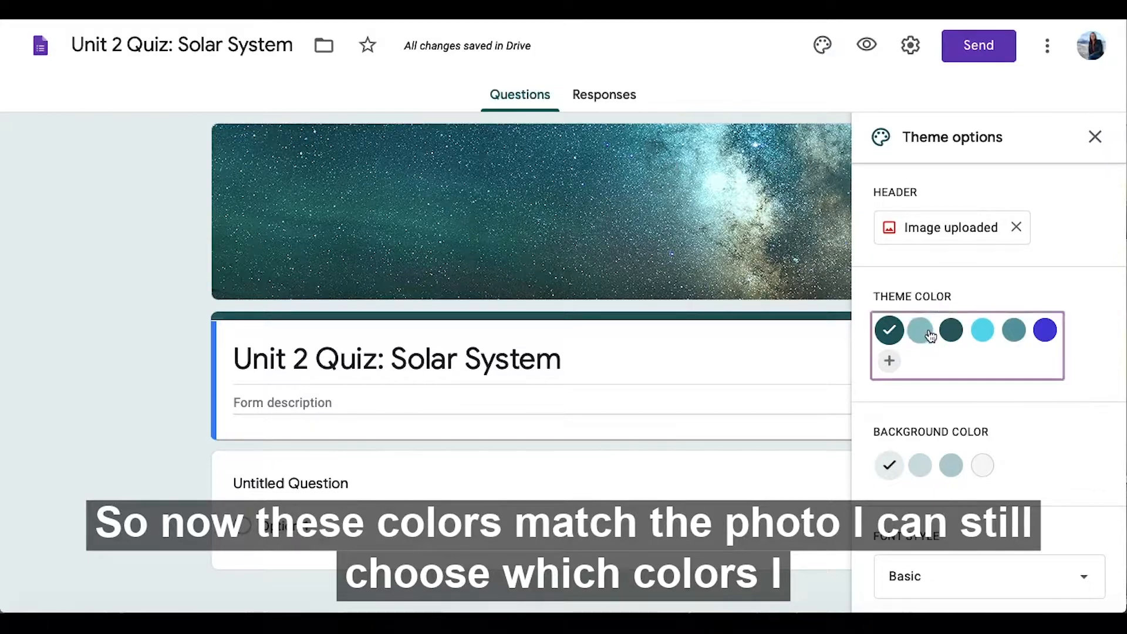
{"action": "left_click", "coordinate": [960, 334]}
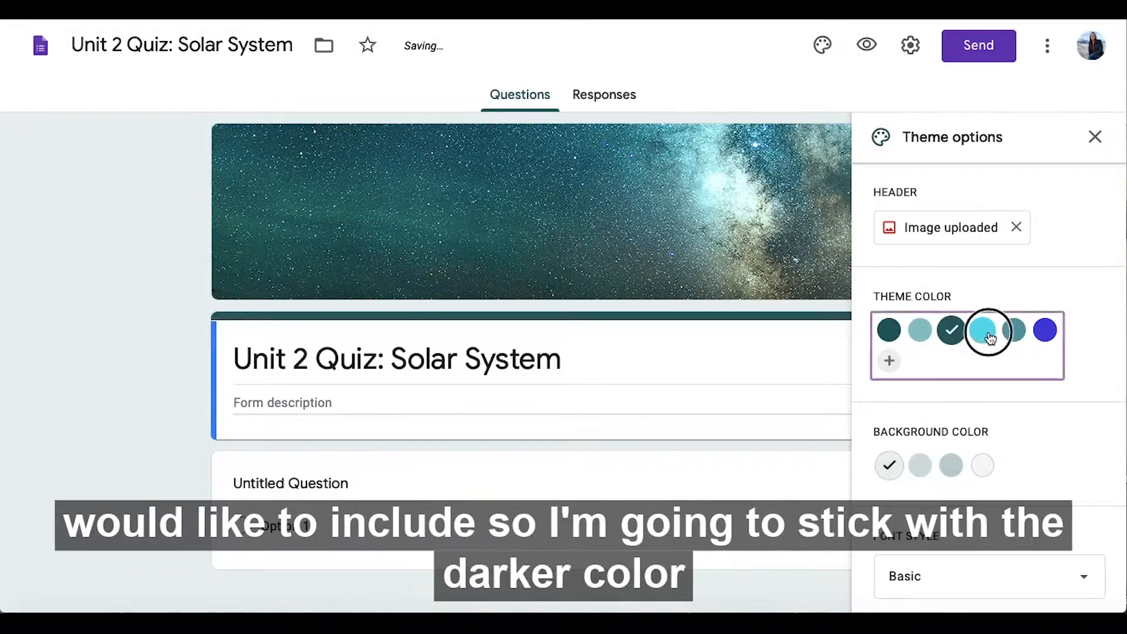
{"action": "left_click", "coordinate": [983, 331]}
{"action": "left_click", "coordinate": [890, 332]}
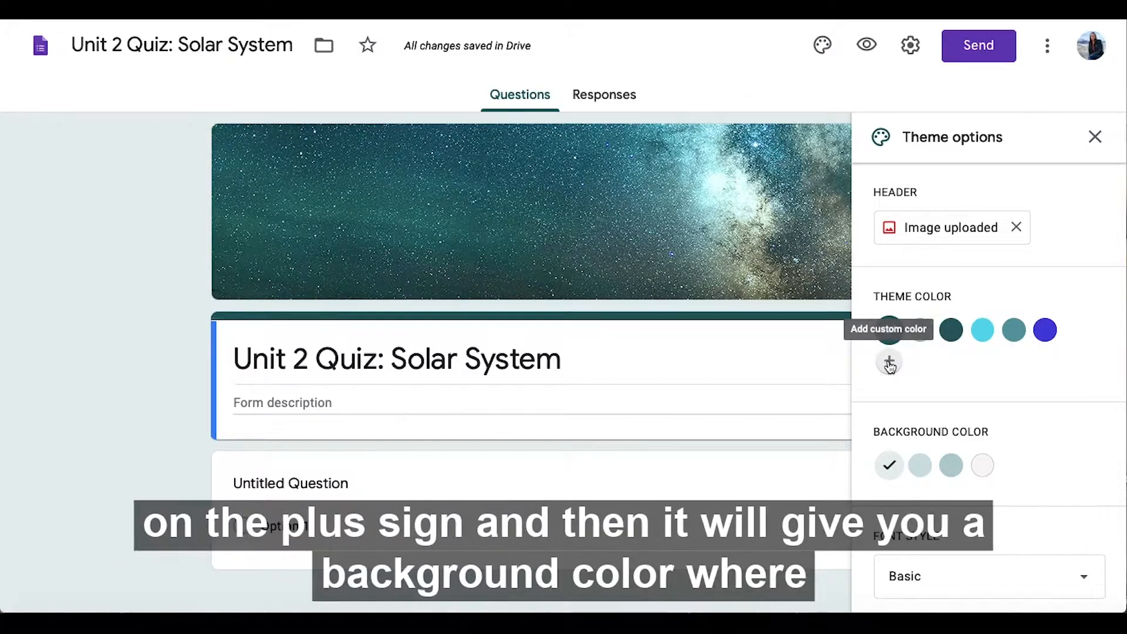
Set the form's background color to Dark #b5ced0 with the Basic font style, and close the theme options
{"action": "left_click", "coordinate": [920, 466]}
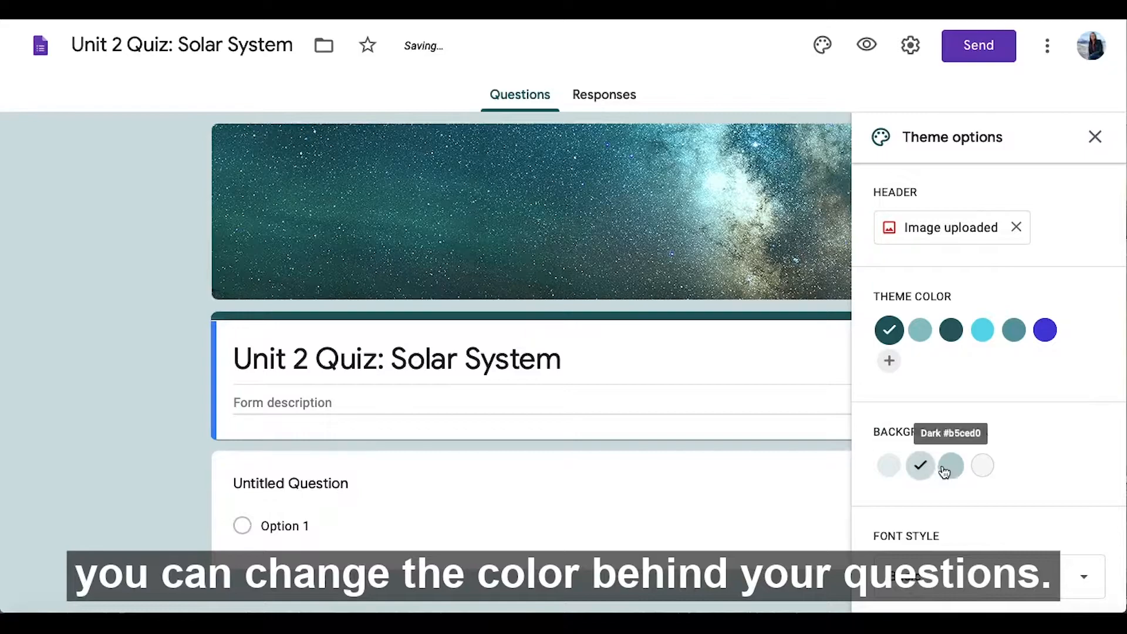
{"action": "left_click", "coordinate": [947, 469]}
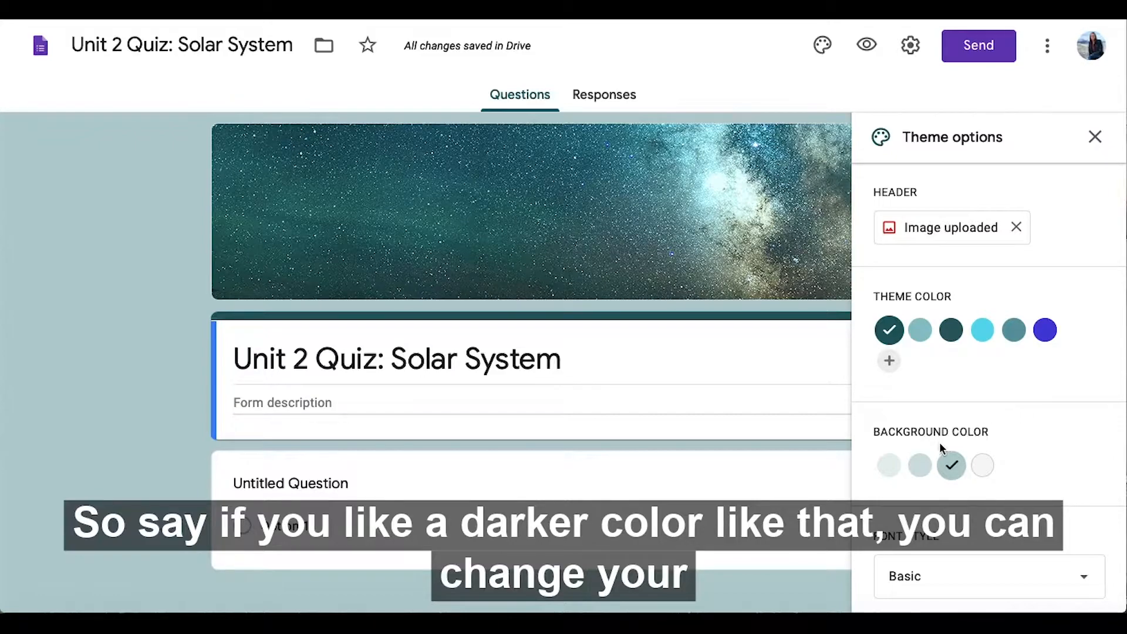
{"action": "scroll", "coordinate": [938, 481], "scroll_direction": "down", "scroll_amount": 1}
{"action": "scroll", "coordinate": [938, 482], "scroll_direction": "down", "scroll_amount": 1}
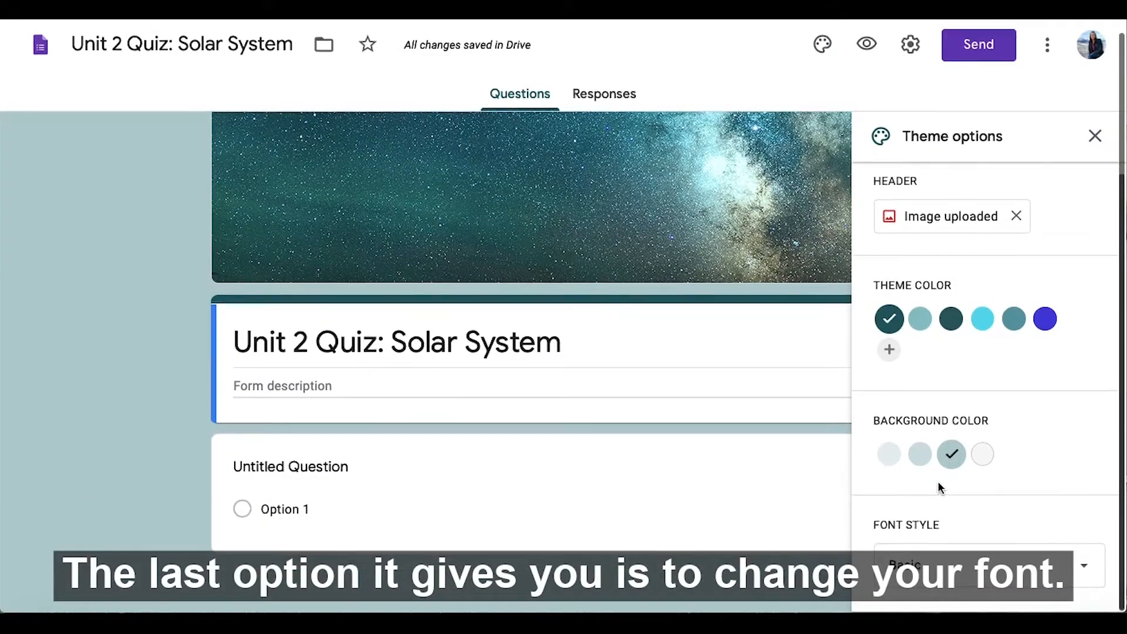
{"action": "left_click", "coordinate": [950, 565]}
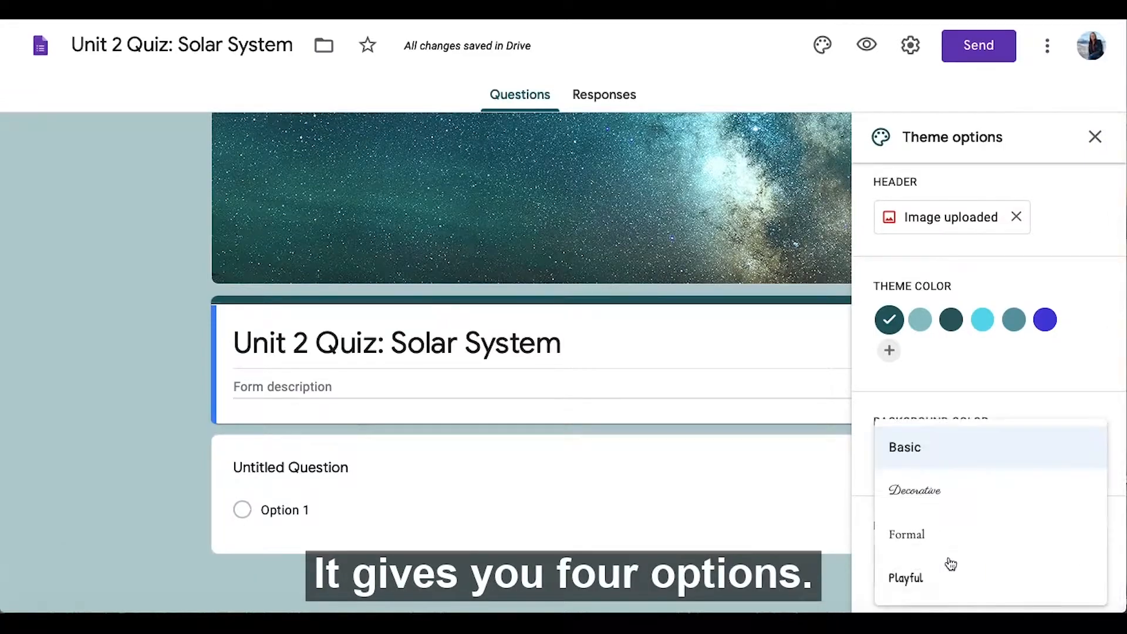
{"action": "left_click", "coordinate": [956, 449]}
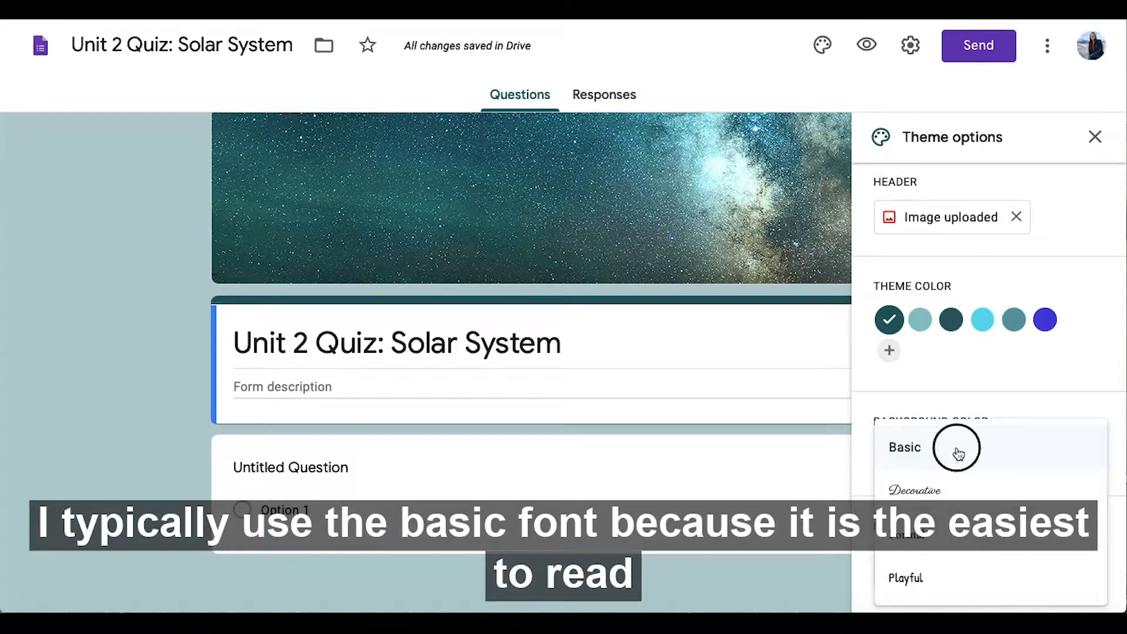
{"action": "scroll", "coordinate": [982, 392], "scroll_direction": "up", "scroll_amount": 1}
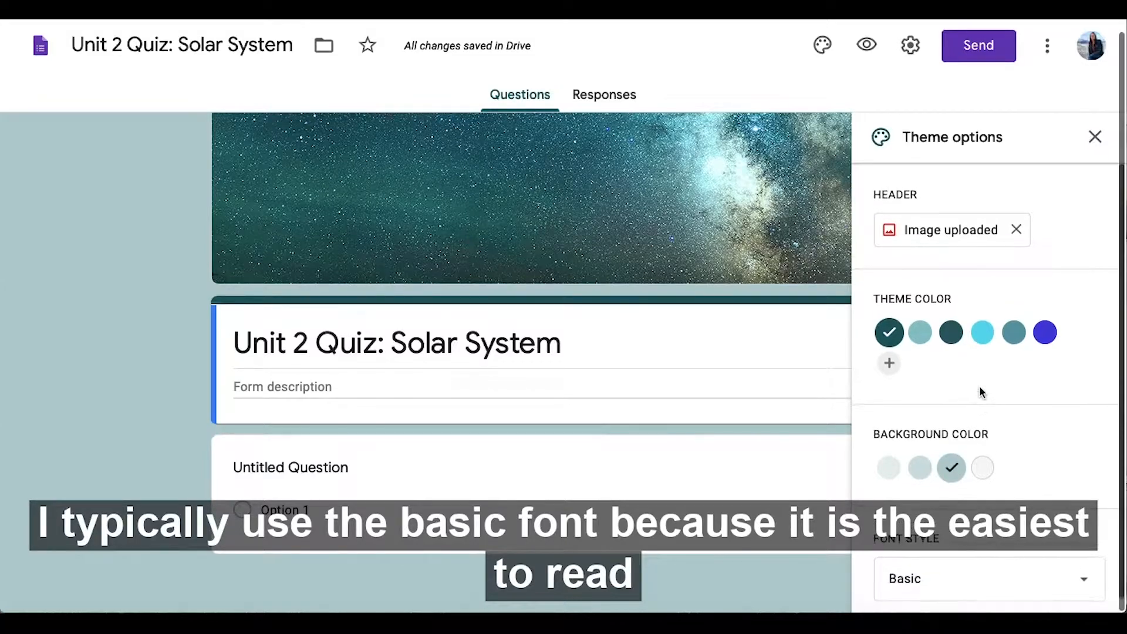
{"action": "left_click", "coordinate": [1094, 137]}
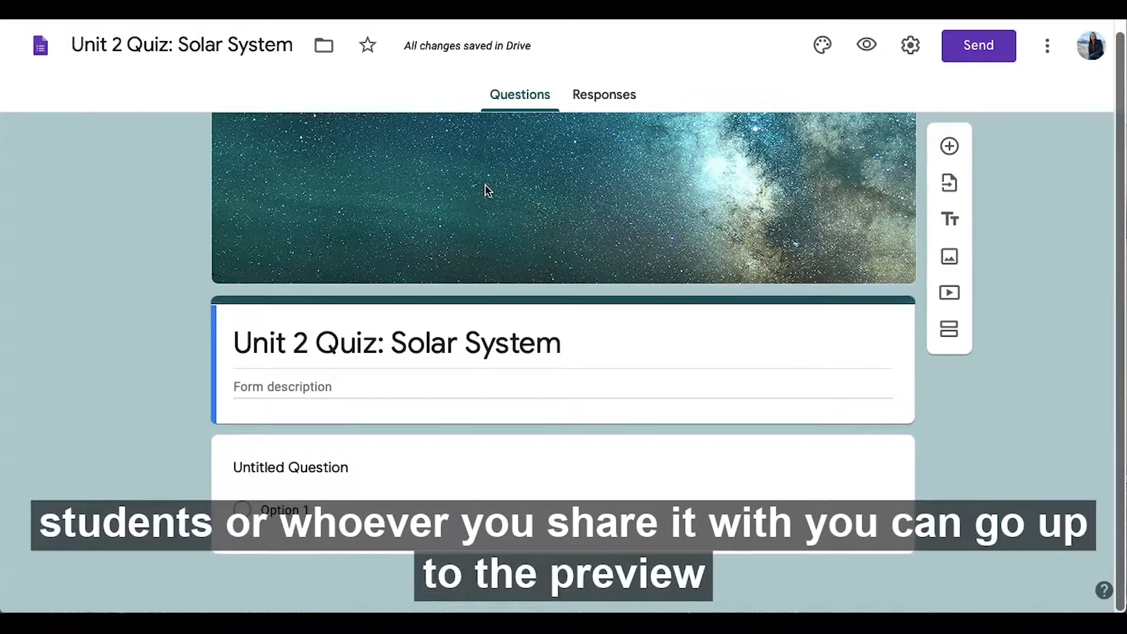
Preview the form as respondents see it and return to editing
{"action": "left_click", "coordinate": [868, 46]}
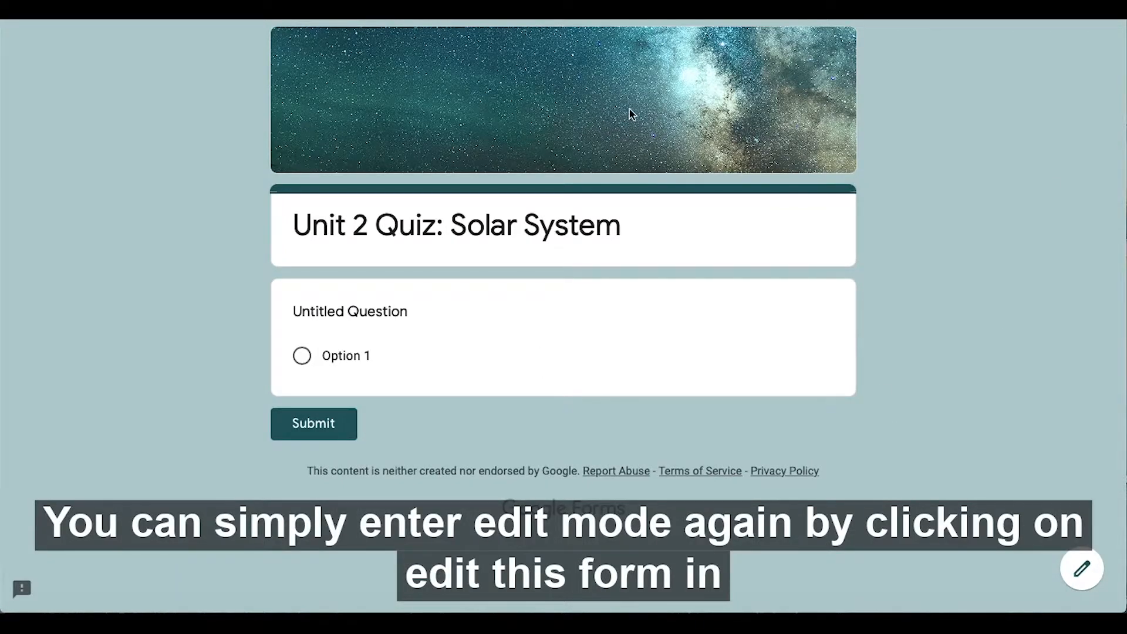
{"action": "left_click", "coordinate": [1081, 571]}
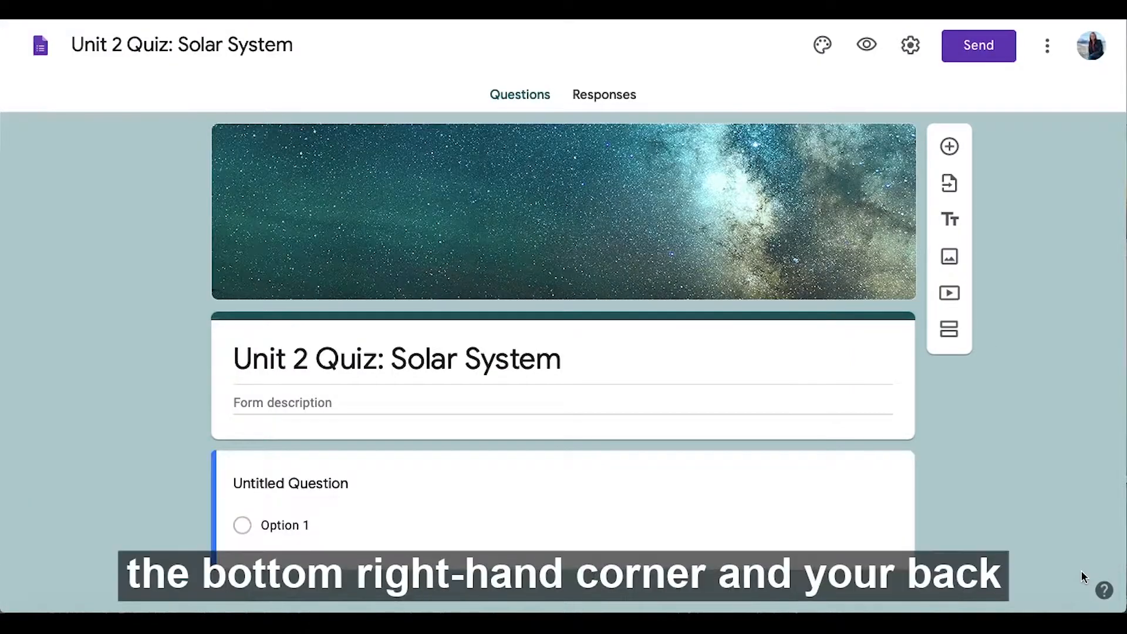
{"action": "scroll", "coordinate": [726, 495], "scroll_direction": "down", "scroll_amount": 2}
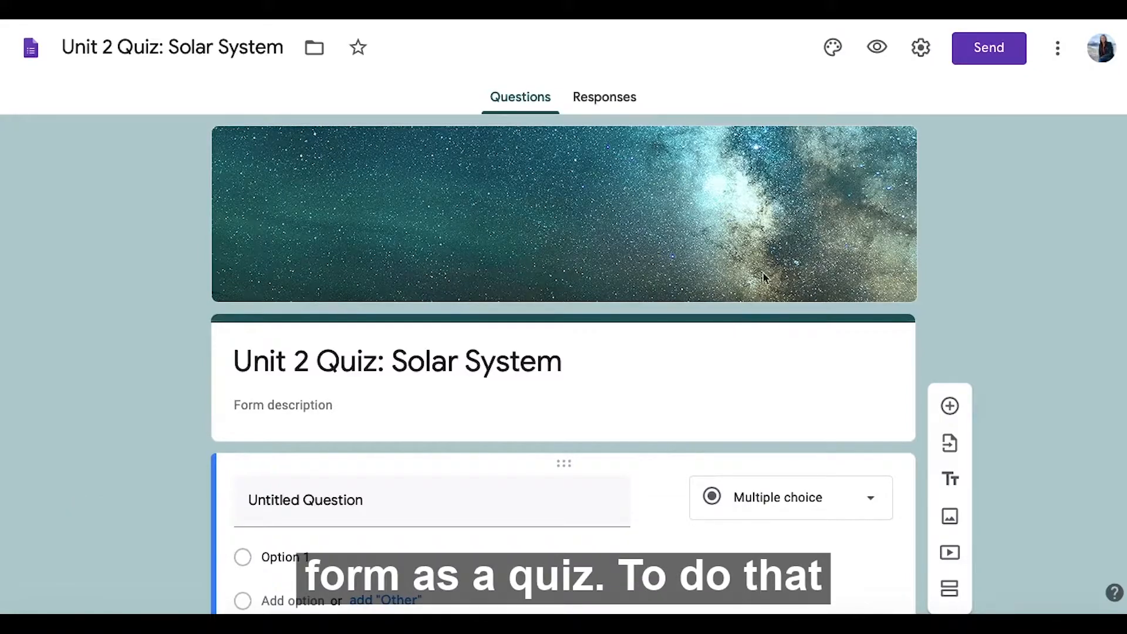
In the form's general settings, turn on collecting email addresses and limit respondents to 1 response
{"action": "left_click", "coordinate": [921, 49]}
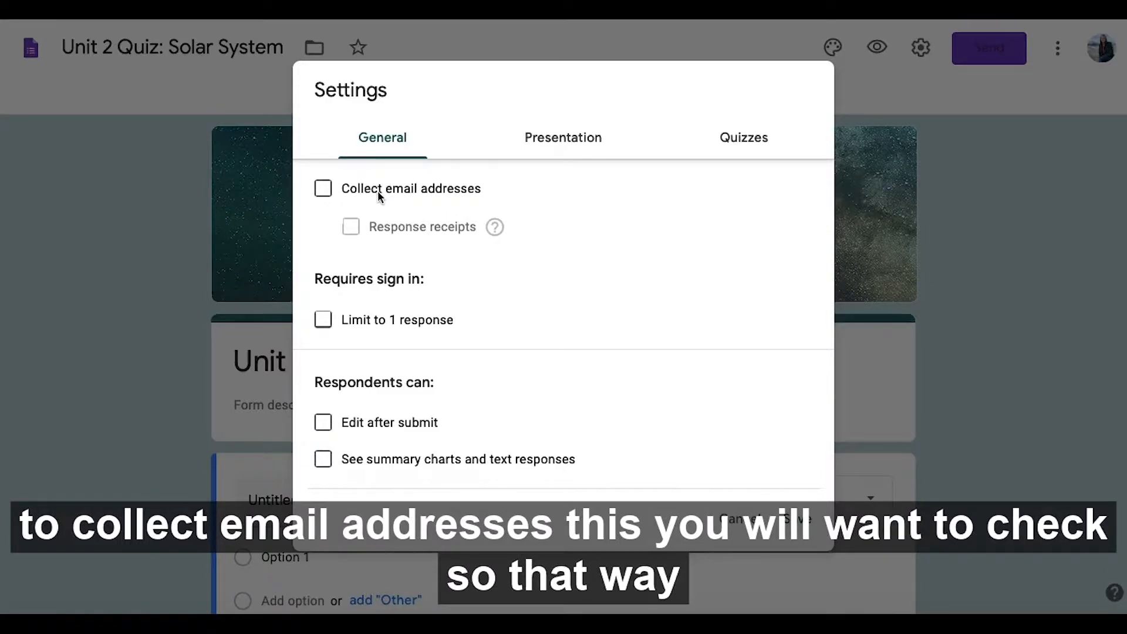
{"action": "left_click", "coordinate": [323, 189]}
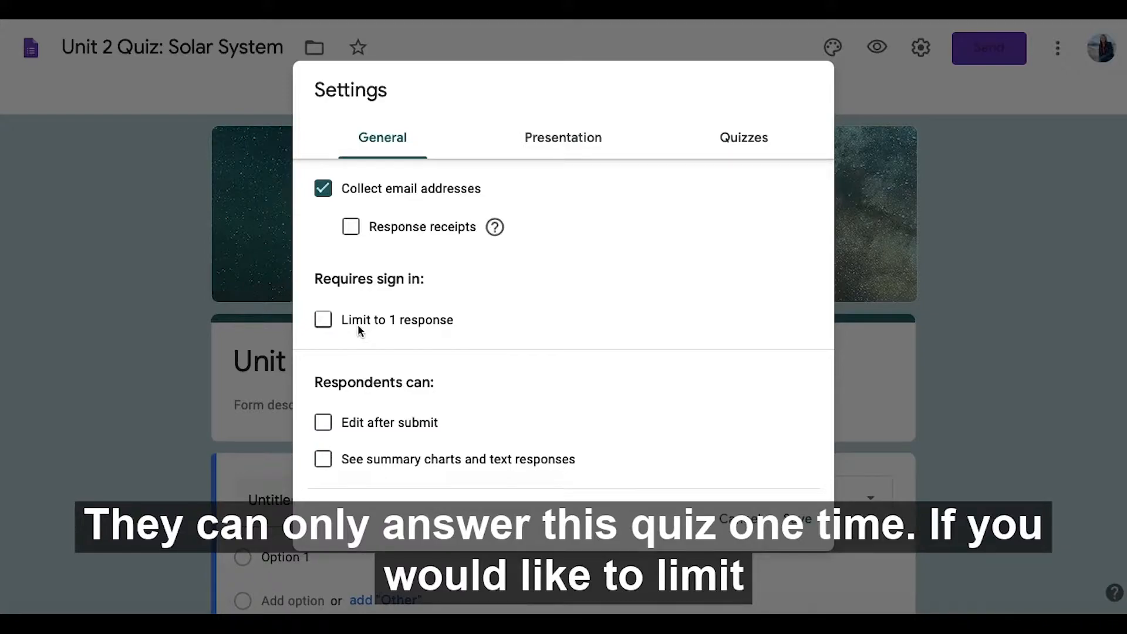
{"action": "left_click", "coordinate": [323, 320]}
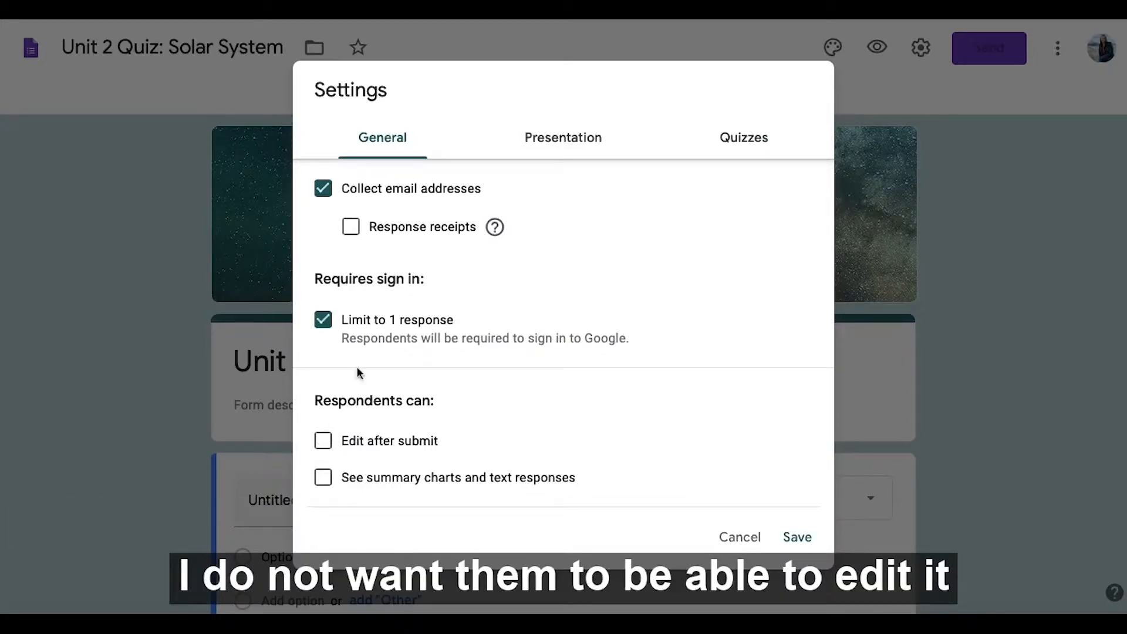
Review the presentation settings, make the form a quiz with grades released later after manual review, and save the settings
{"action": "left_click", "coordinate": [572, 139]}
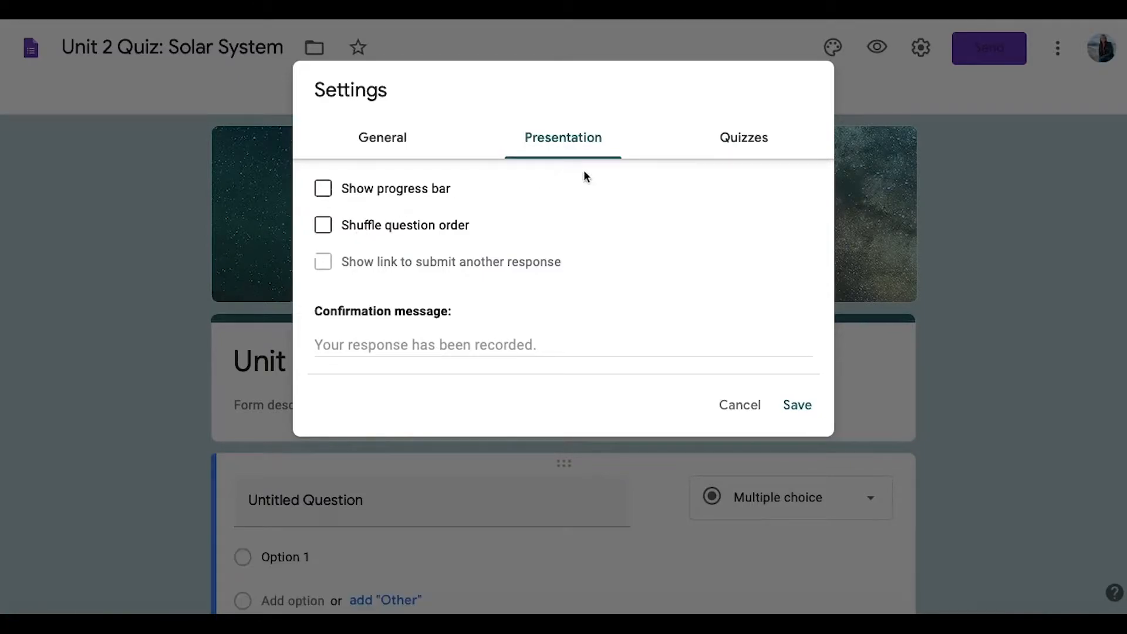
{"action": "left_click", "coordinate": [743, 150]}
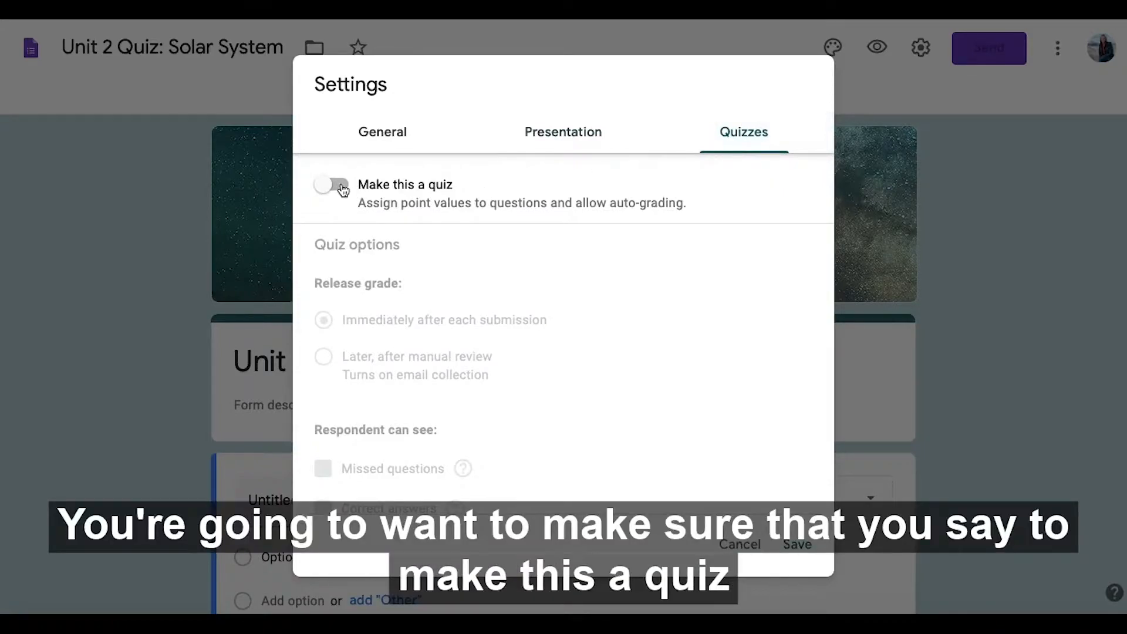
{"action": "left_click", "coordinate": [341, 185]}
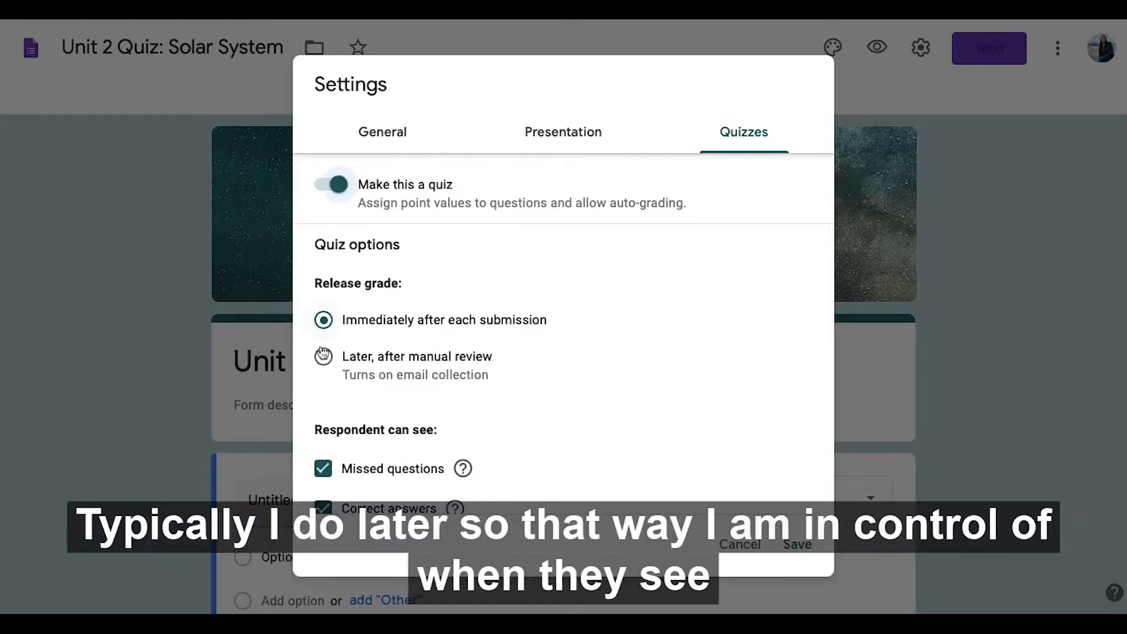
{"action": "left_click", "coordinate": [324, 357]}
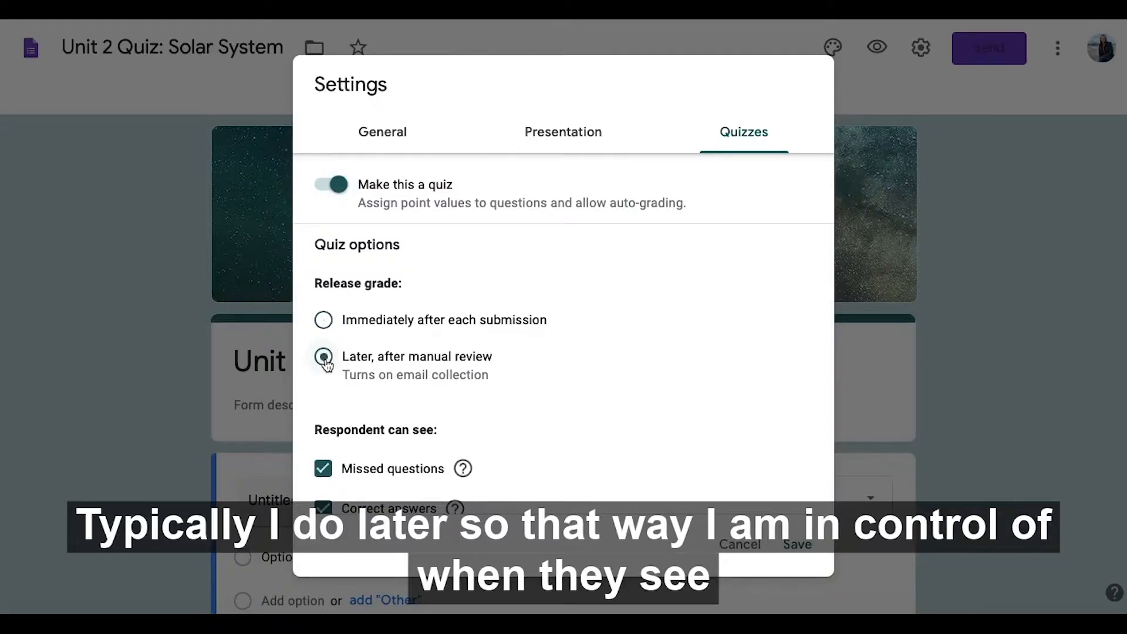
{"action": "scroll", "coordinate": [390, 413], "scroll_direction": "down", "scroll_amount": 2}
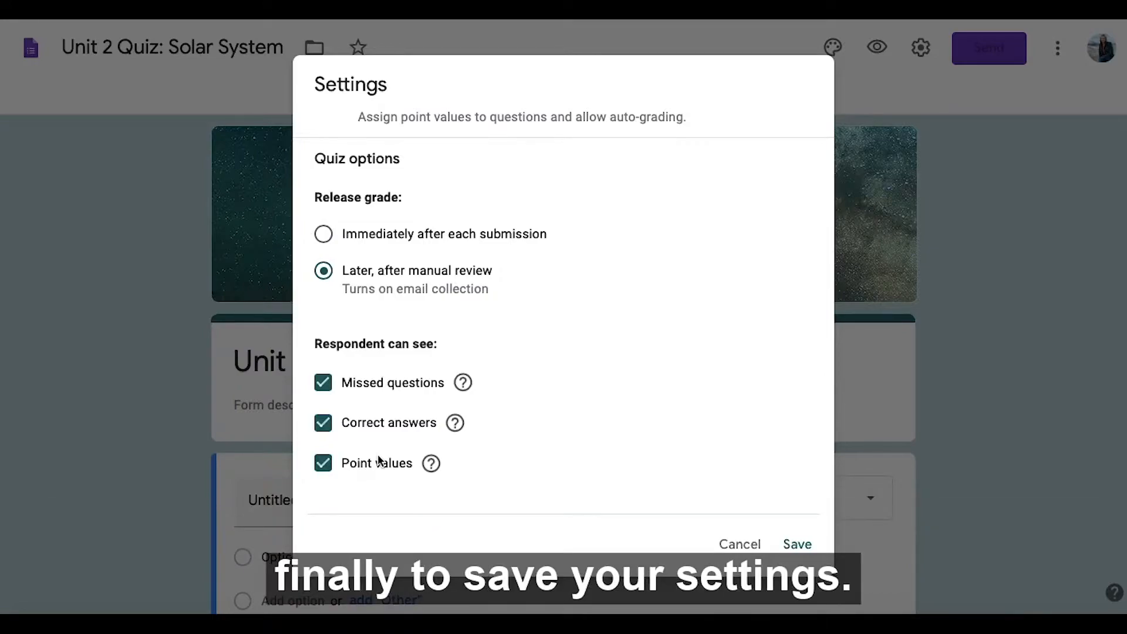
{"action": "left_click", "coordinate": [807, 549]}
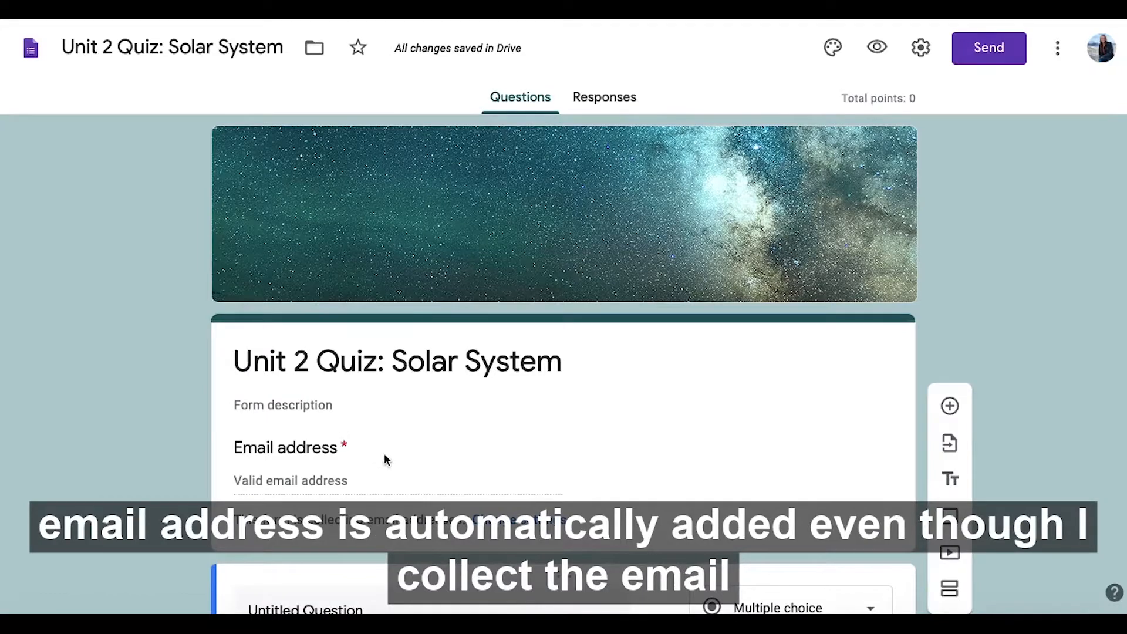
Title the first question "First Name" and keep it as a short answer question
{"action": "scroll", "coordinate": [385, 455], "scroll_direction": "down", "scroll_amount": 4}
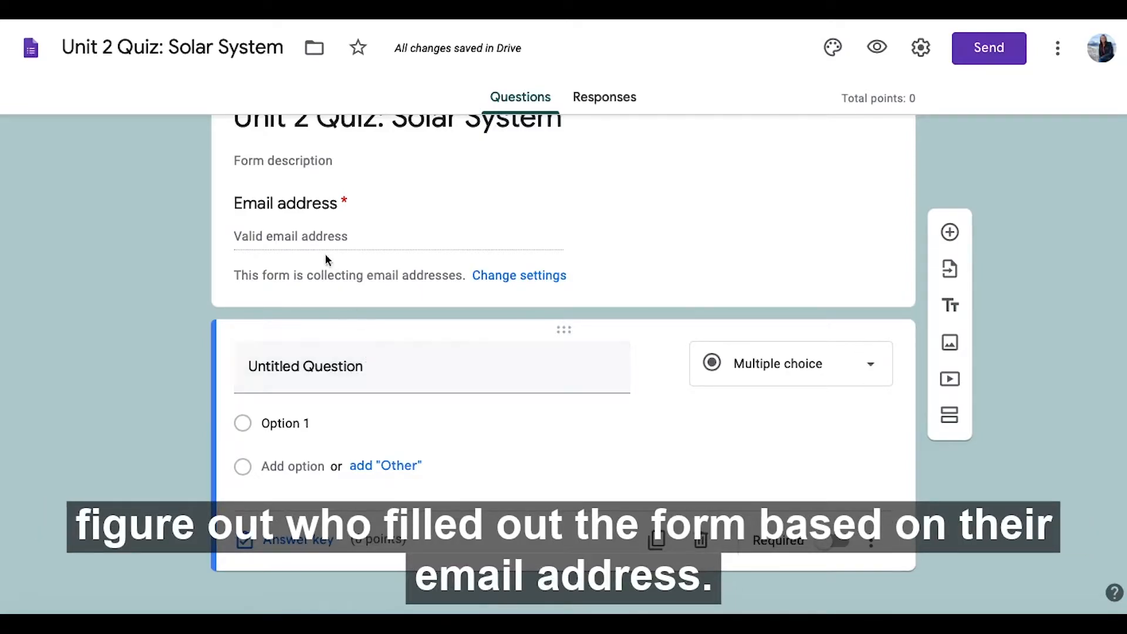
{"action": "left_click", "coordinate": [340, 370]}
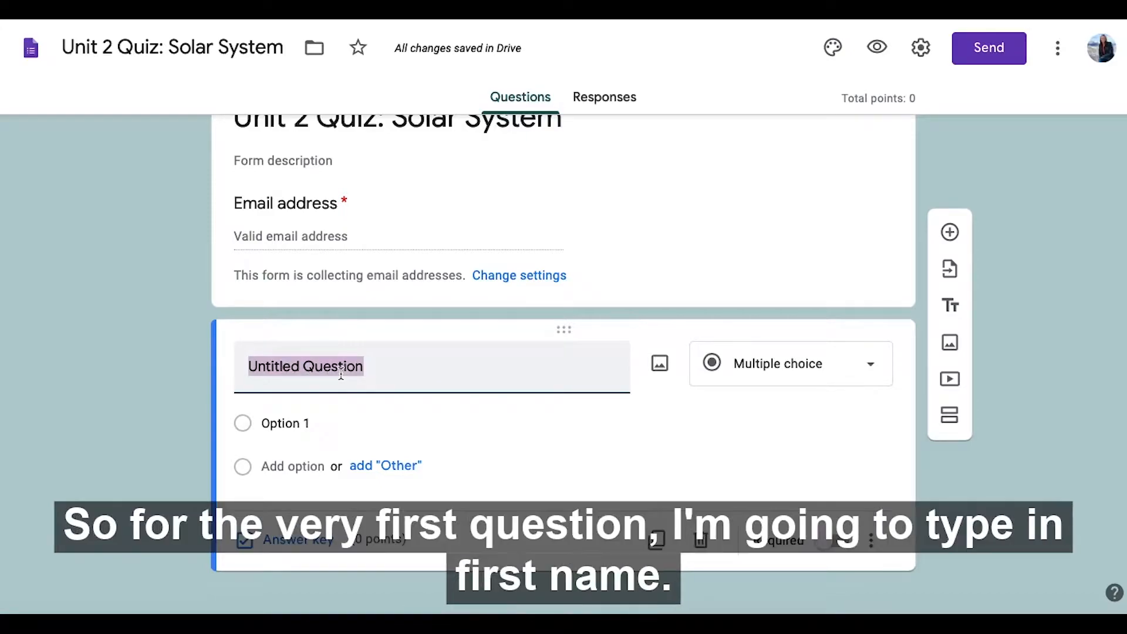
{"action": "type", "text": "F"}
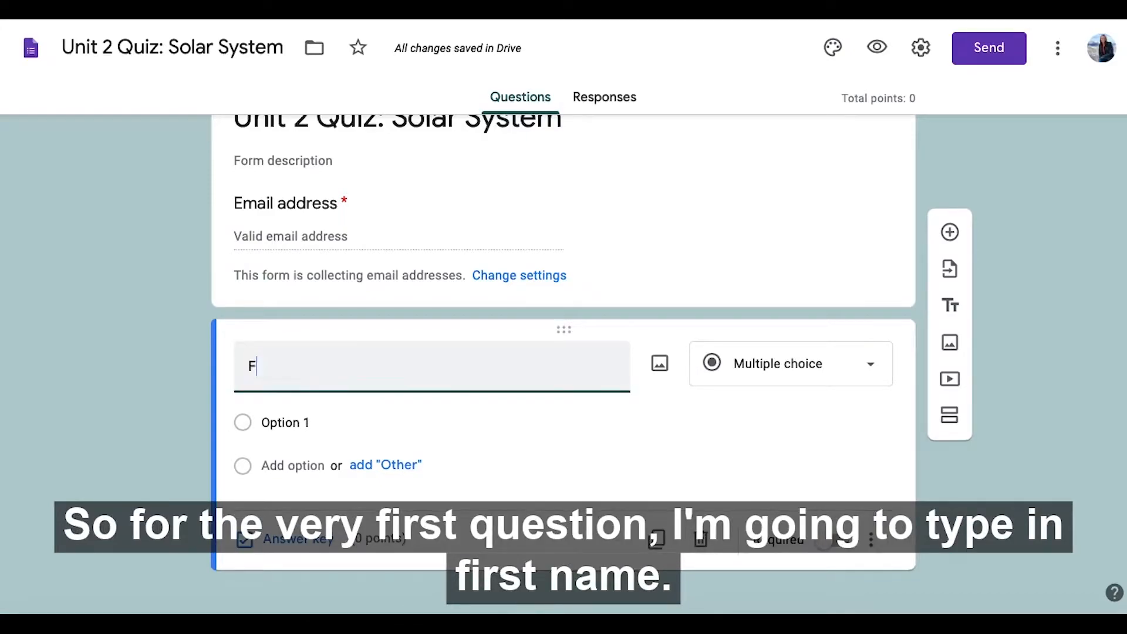
{"action": "type", "text": "irst Name"}
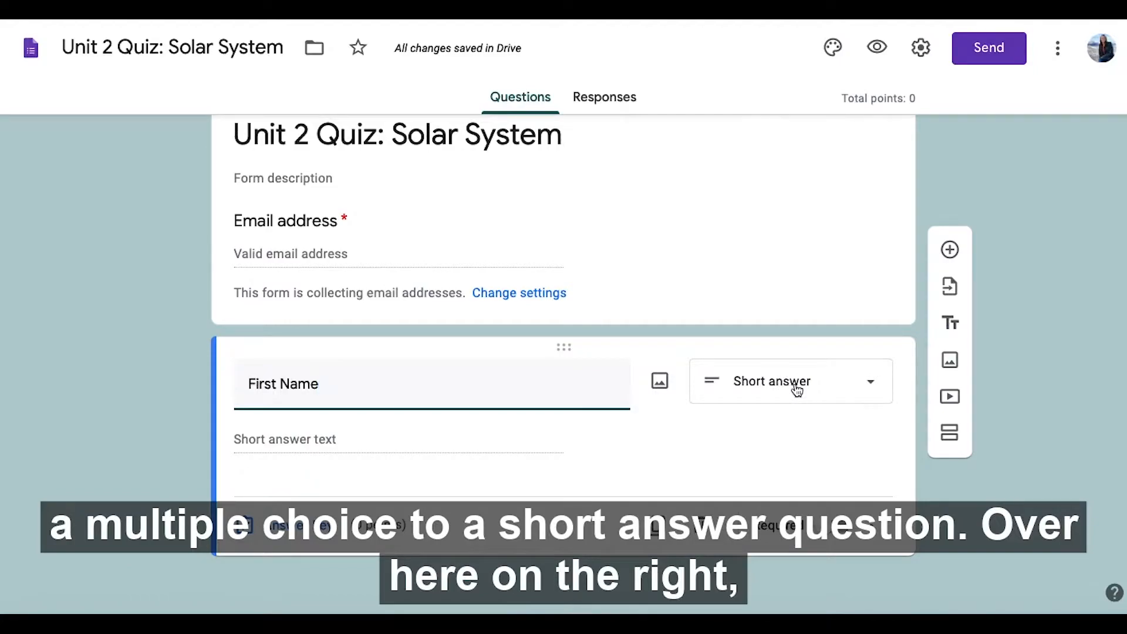
{"action": "left_click", "coordinate": [874, 383]}
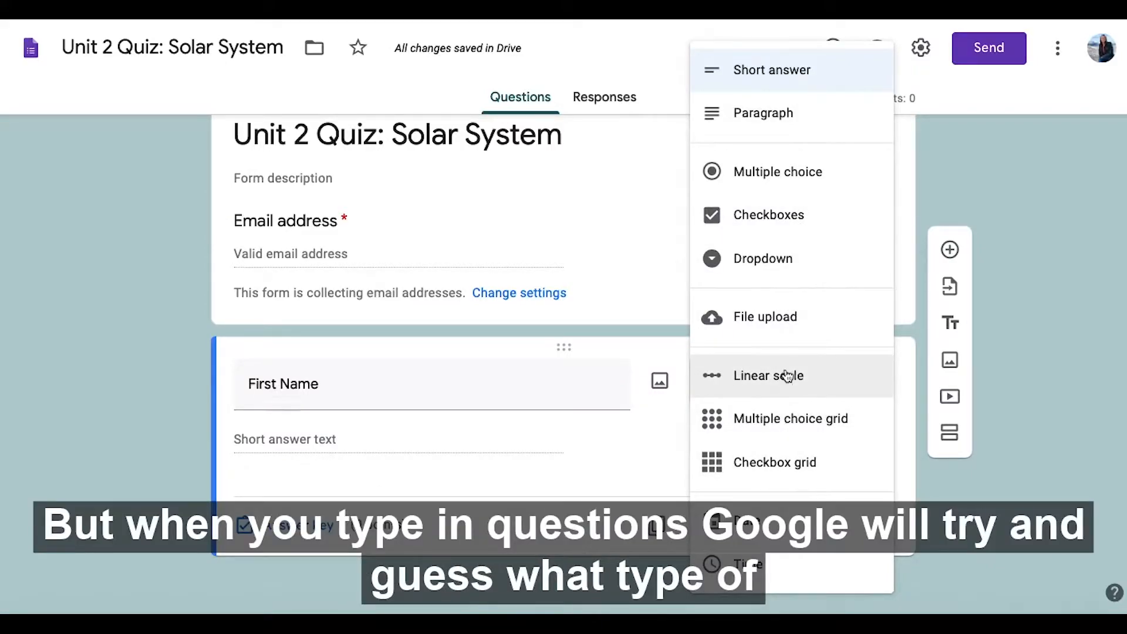
{"action": "left_click", "coordinate": [786, 72]}
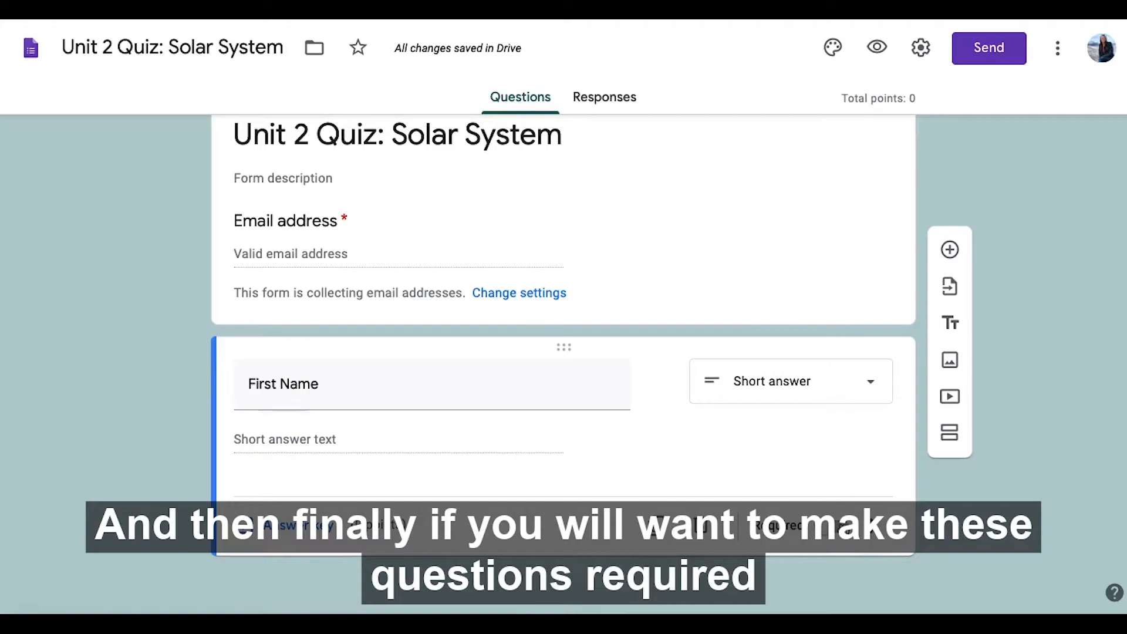
Make the First Name question required and look at its additional options without applying any
{"action": "left_click", "coordinate": [840, 526]}
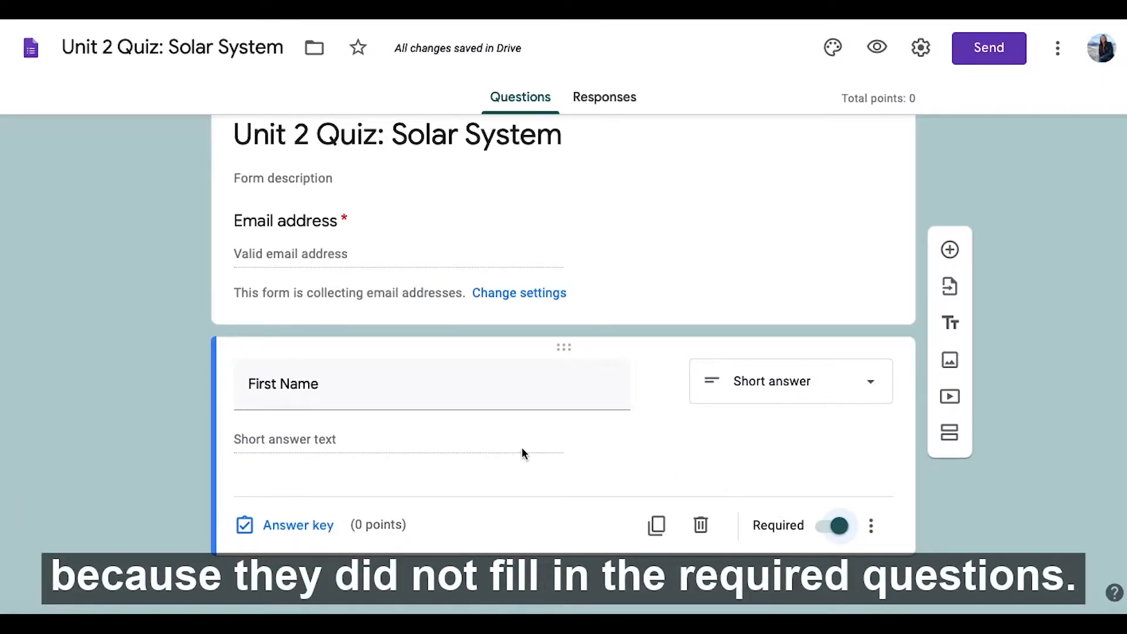
{"action": "left_click", "coordinate": [874, 527]}
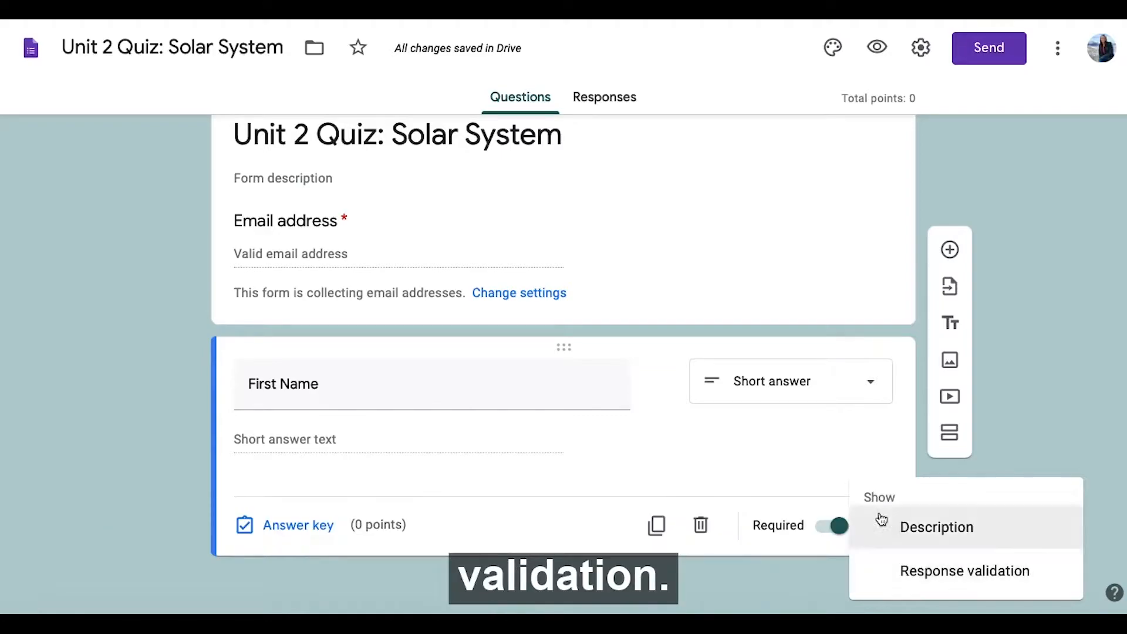
{"action": "left_click", "coordinate": [828, 463]}
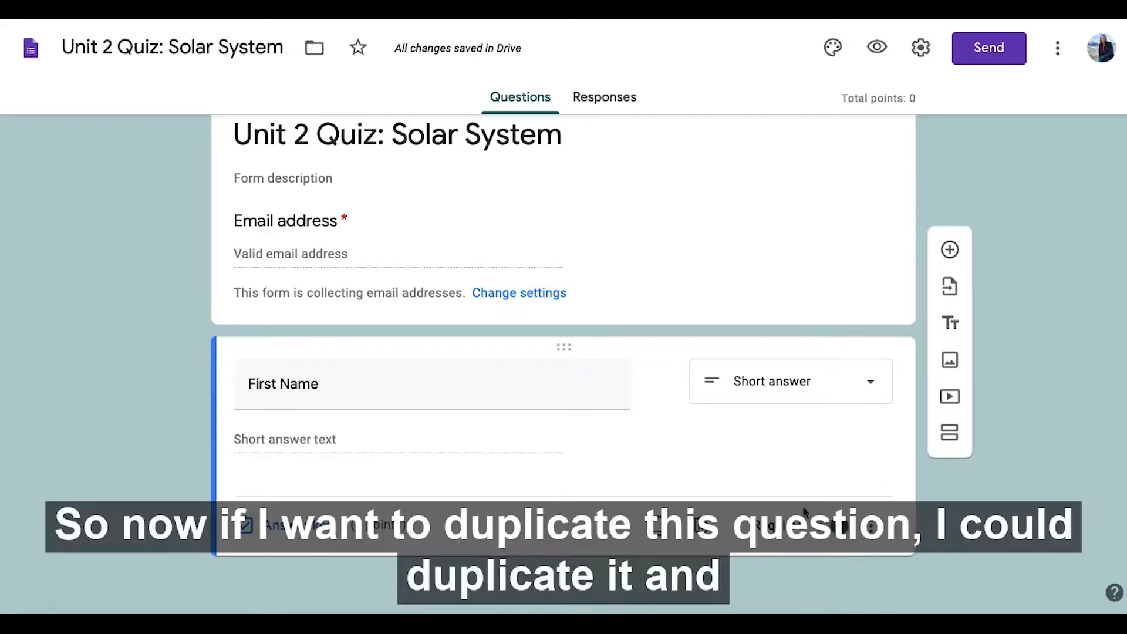
Duplicate the First Name question and retitle the copy "Last Name"
{"action": "left_click", "coordinate": [656, 533]}
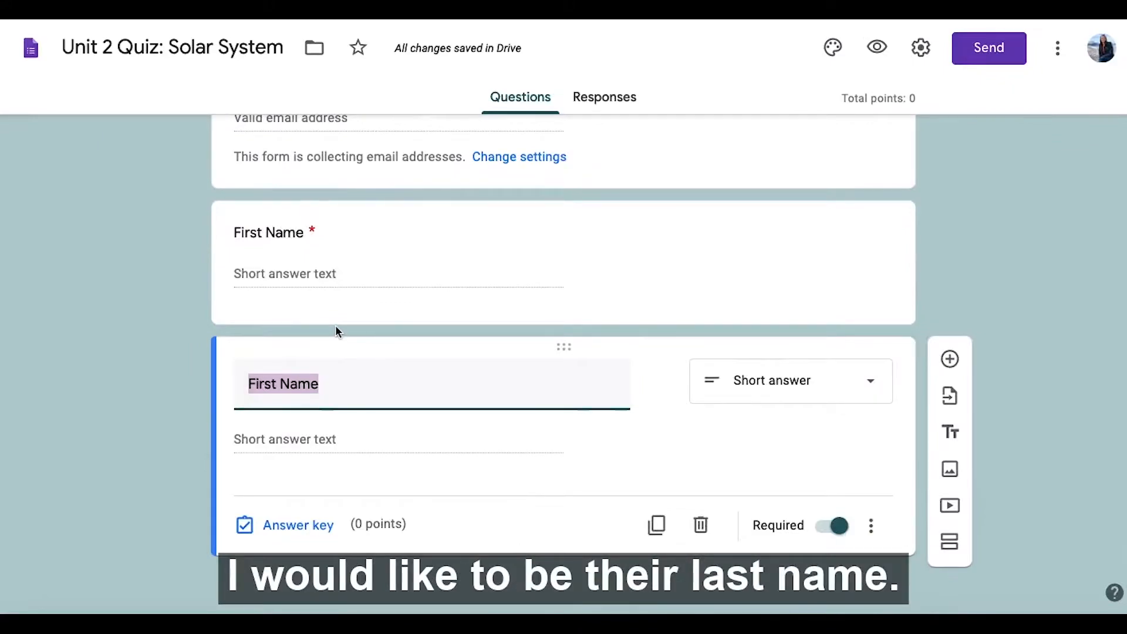
{"action": "type", "text": "Last Name"}
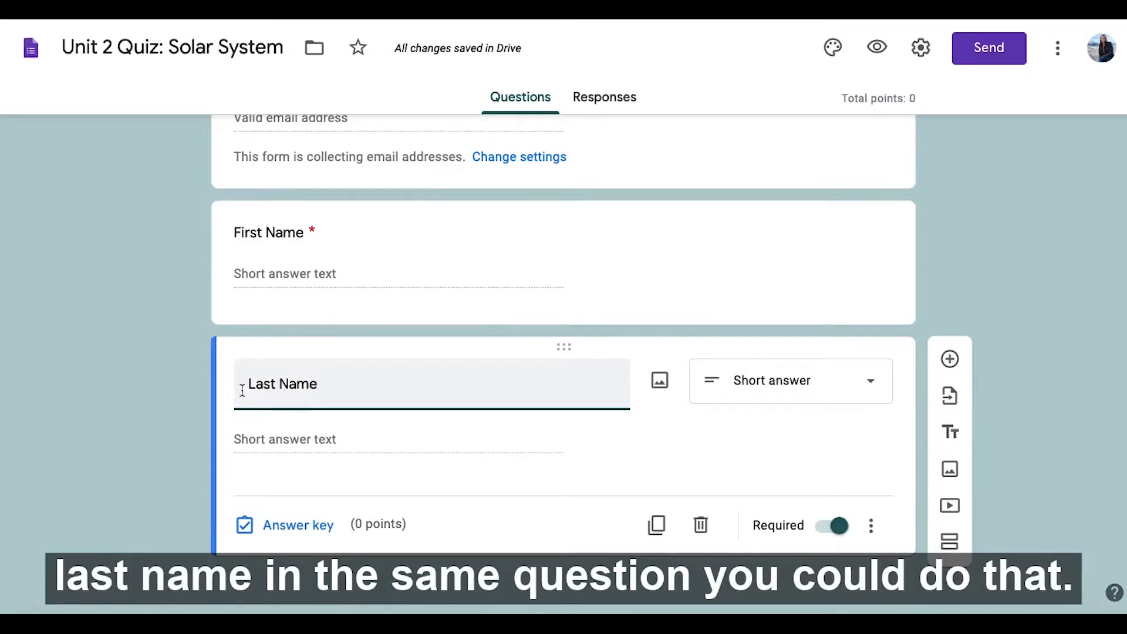
{"action": "left_click", "coordinate": [171, 409]}
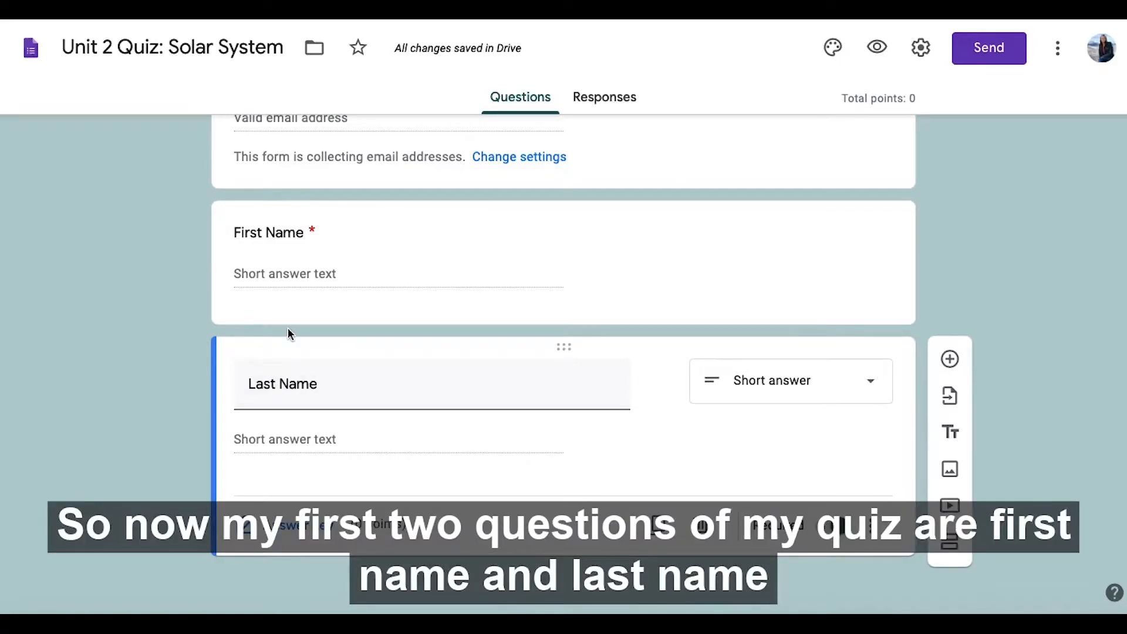
{"action": "scroll", "coordinate": [288, 327], "scroll_direction": "up", "scroll_amount": 3}
{"action": "scroll", "coordinate": [287, 328], "scroll_direction": "down", "scroll_amount": 3}
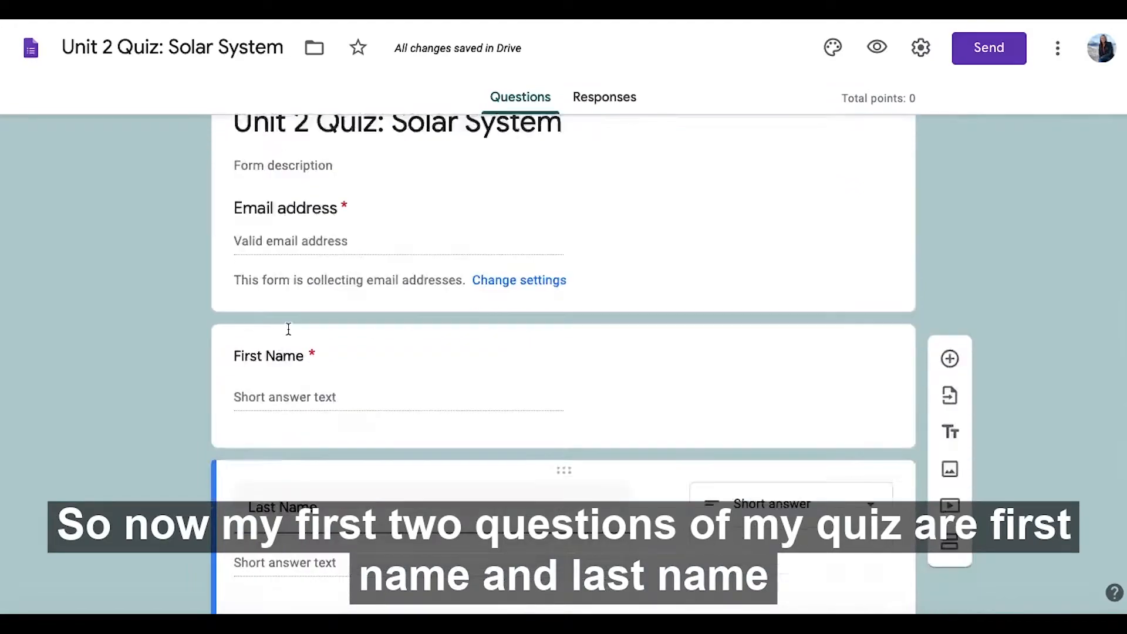
Add a new question after Last Name and try the Linear scale type, checking the choices for its starting number
{"action": "mouse_move", "coordinate": [675, 400]}
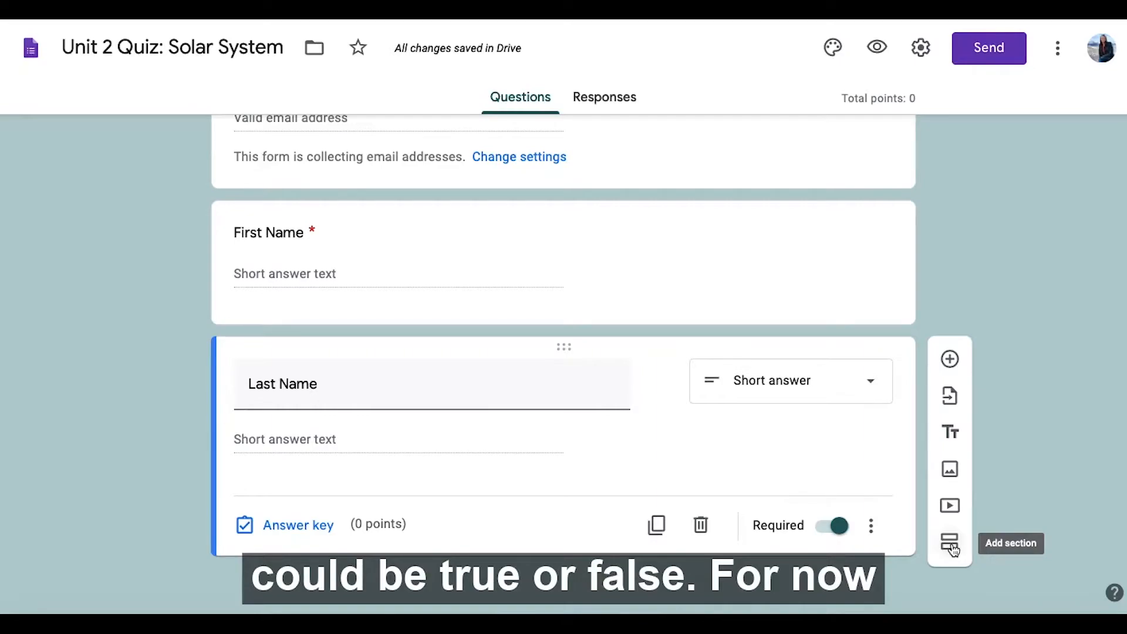
{"action": "left_click", "coordinate": [950, 359]}
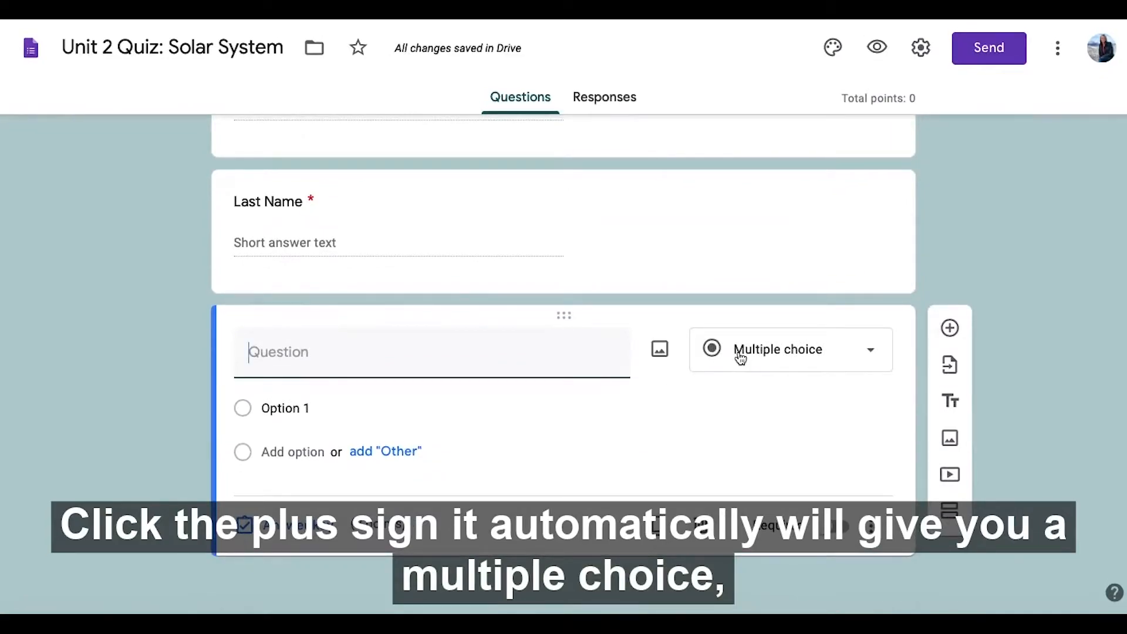
{"action": "left_click", "coordinate": [741, 359]}
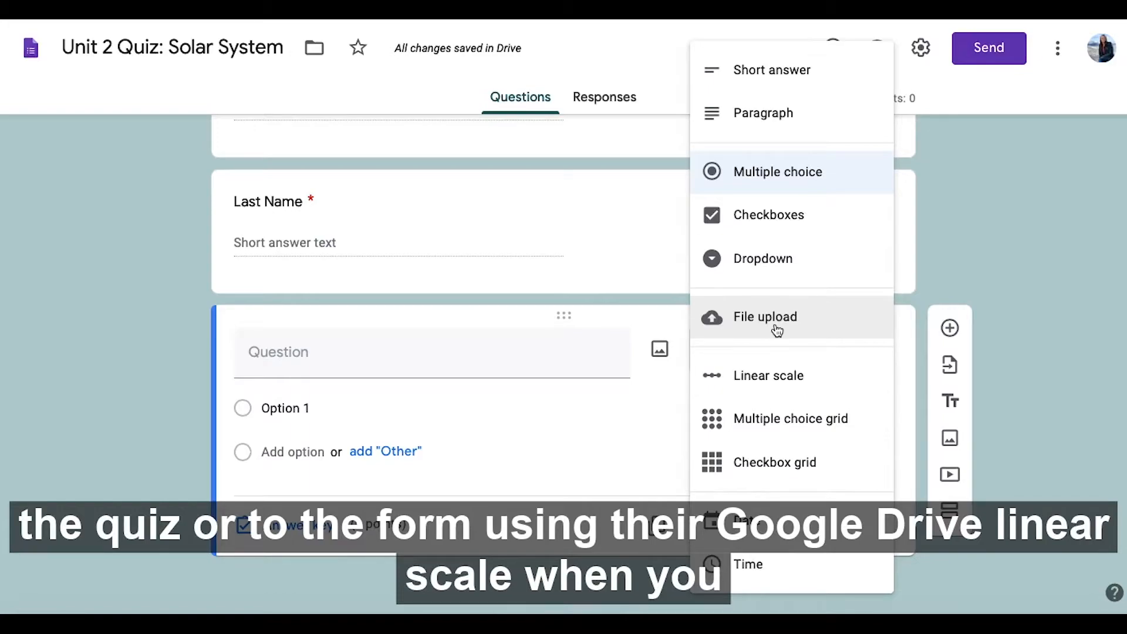
{"action": "left_click", "coordinate": [776, 374]}
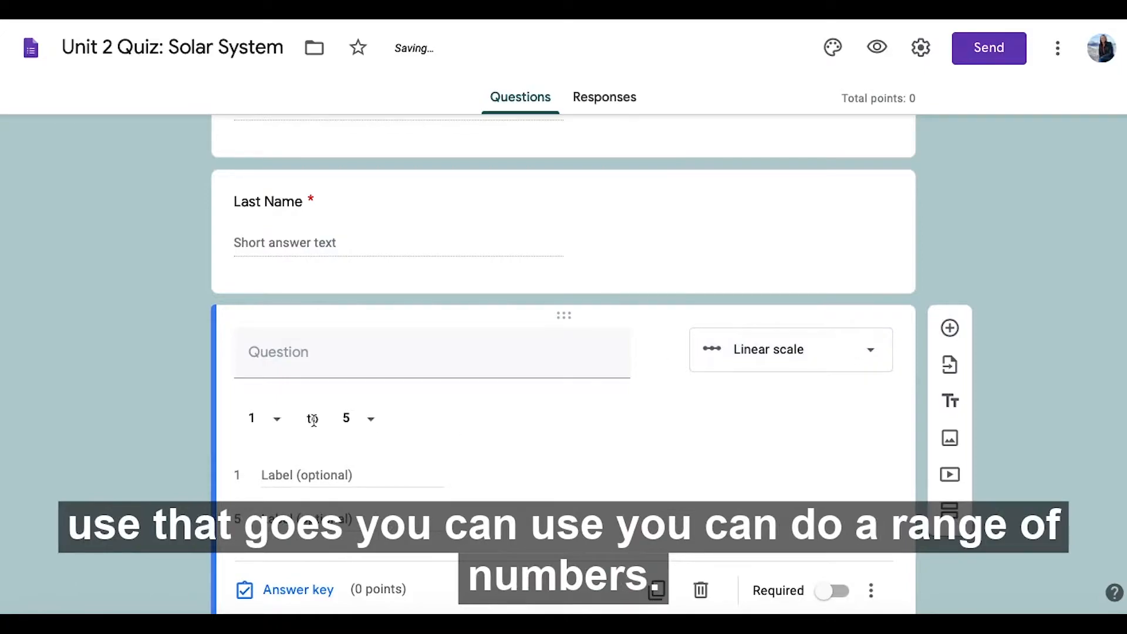
{"action": "left_click", "coordinate": [274, 418]}
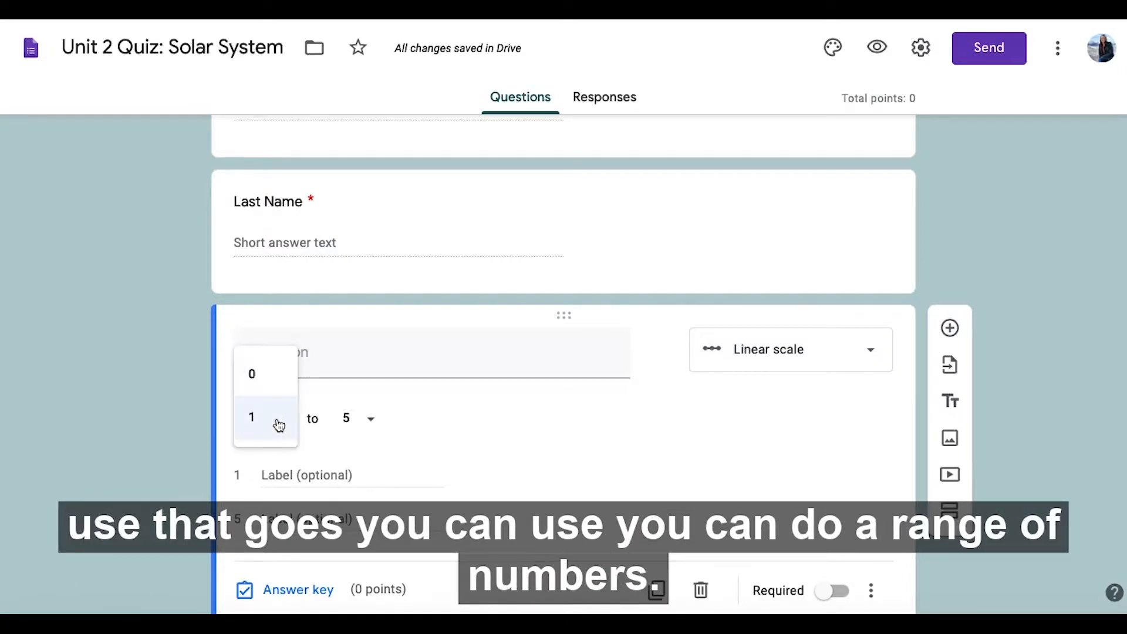
{"action": "left_click", "coordinate": [188, 421]}
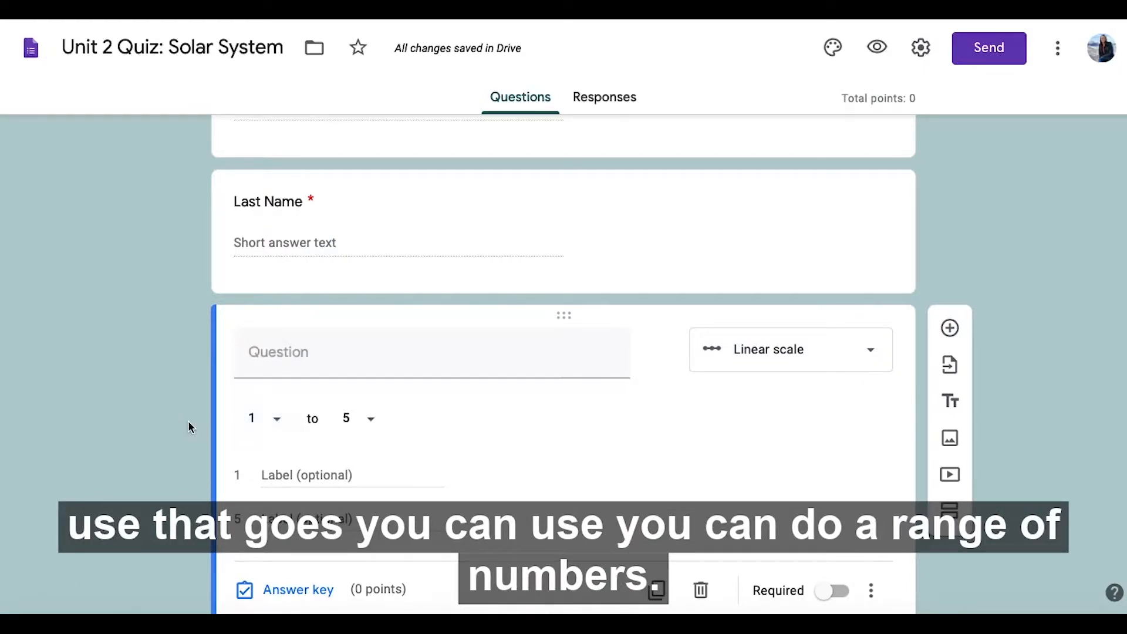
Try the Multiple choice grid and Checkbox grid types on the new untitled question
{"action": "left_click", "coordinate": [813, 348]}
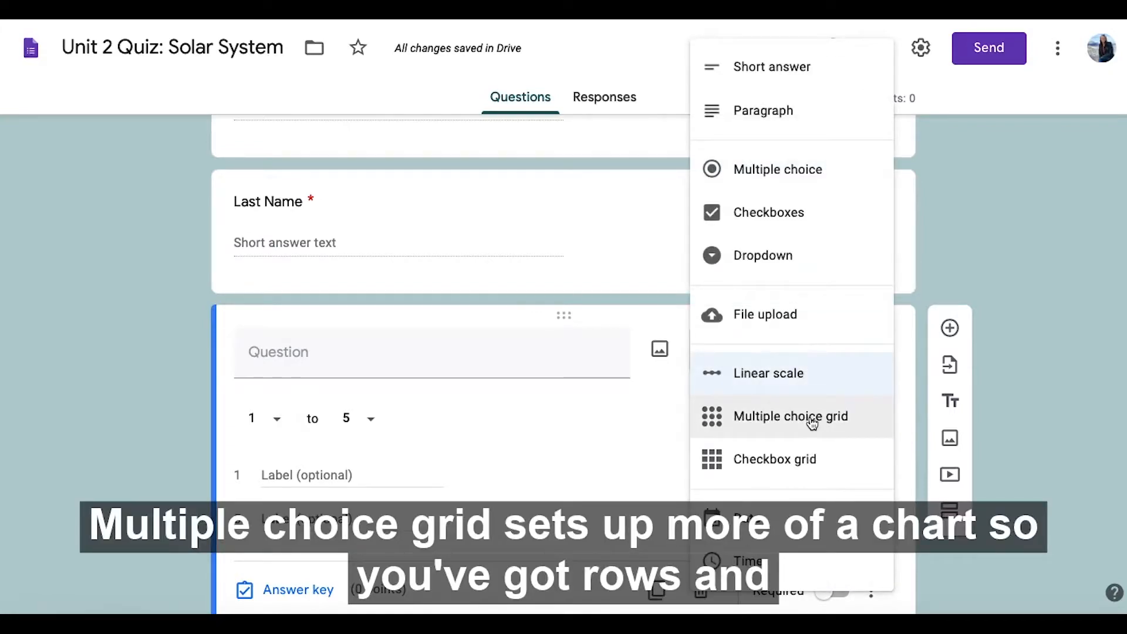
{"action": "left_click", "coordinate": [812, 418]}
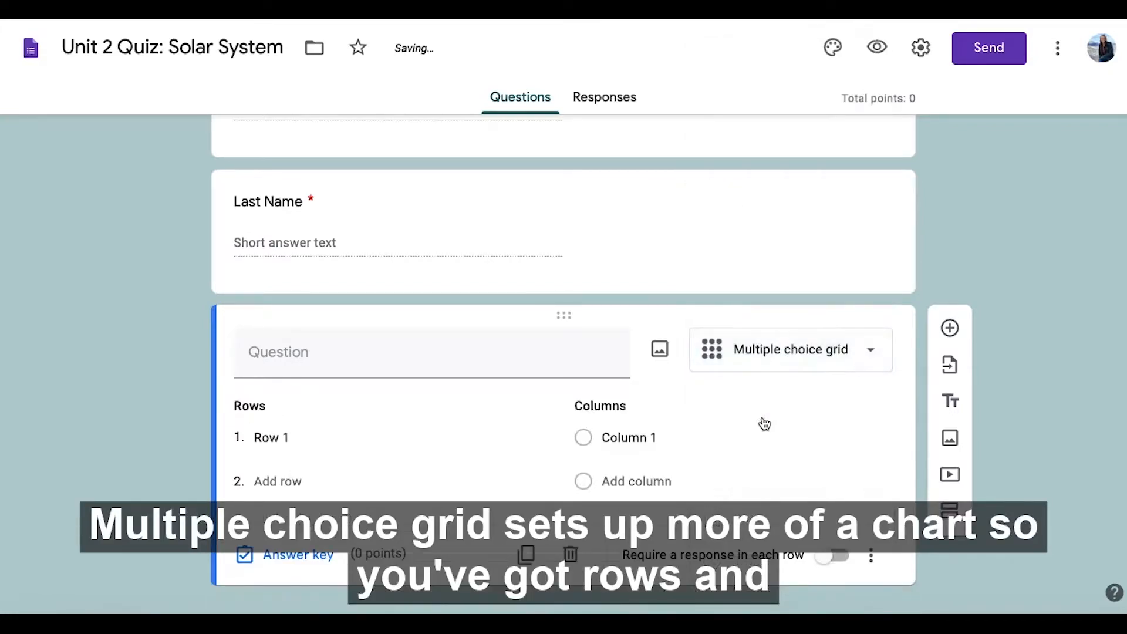
{"action": "left_click", "coordinate": [754, 360]}
{"action": "left_click", "coordinate": [759, 462]}
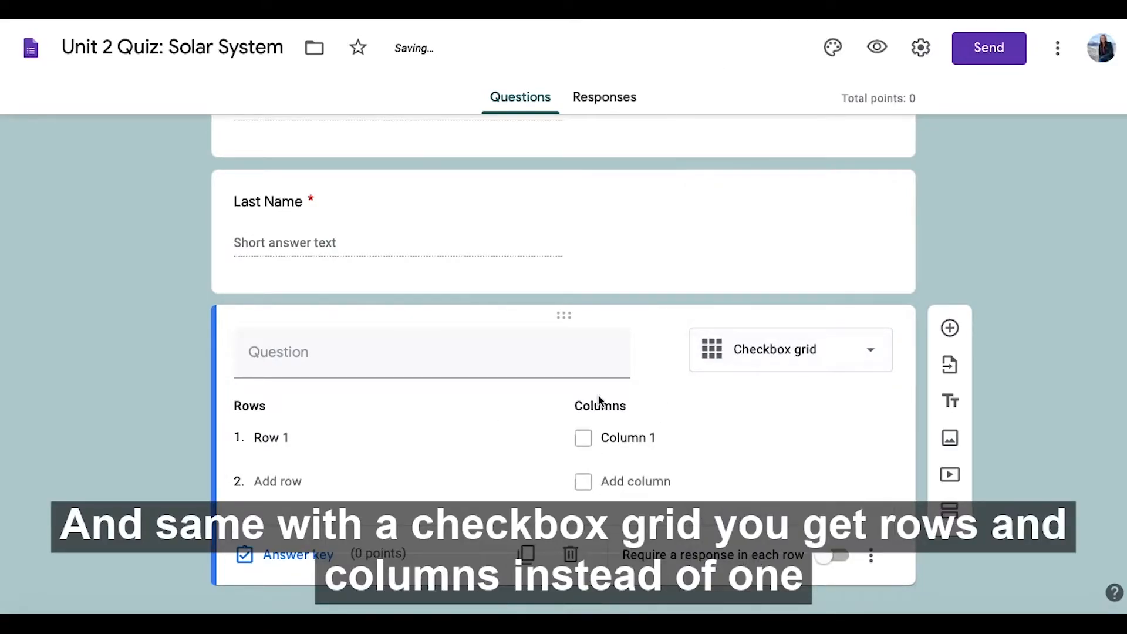
Try the Date type on the new untitled question and change it to the Time type
{"action": "left_click", "coordinate": [755, 355]}
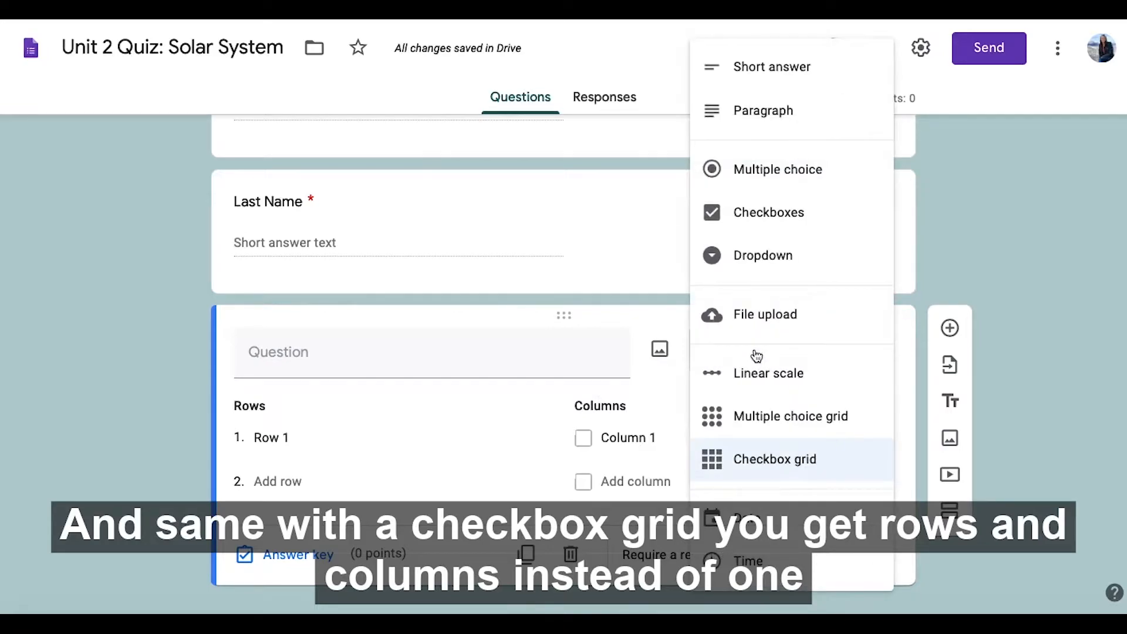
{"action": "left_click", "coordinate": [745, 519]}
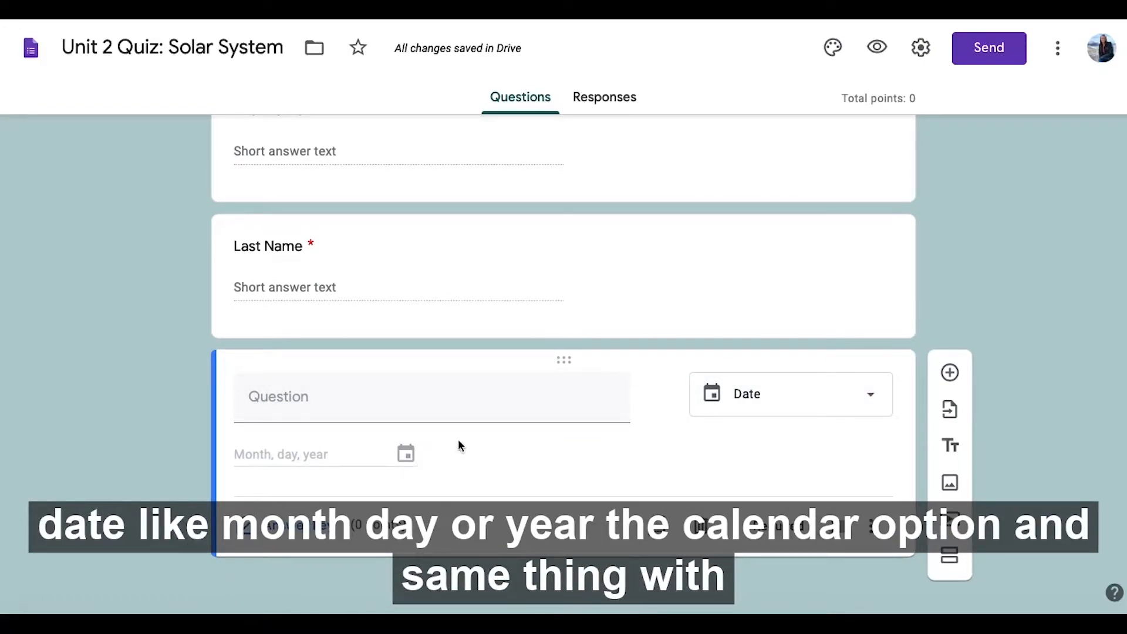
{"action": "left_click", "coordinate": [735, 409]}
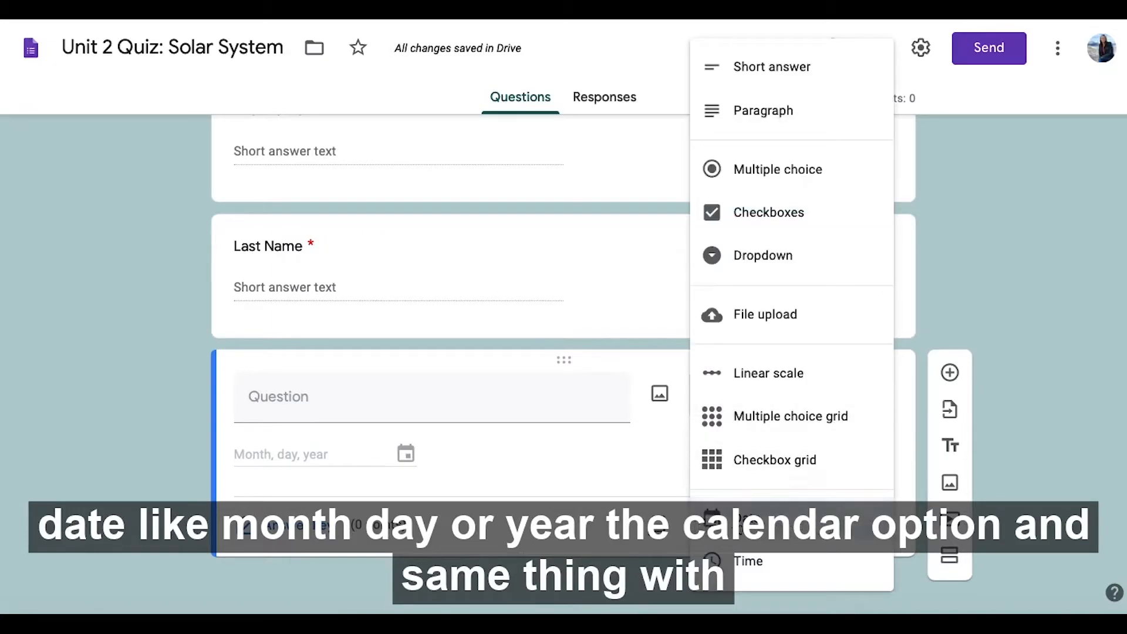
{"action": "left_click", "coordinate": [737, 557]}
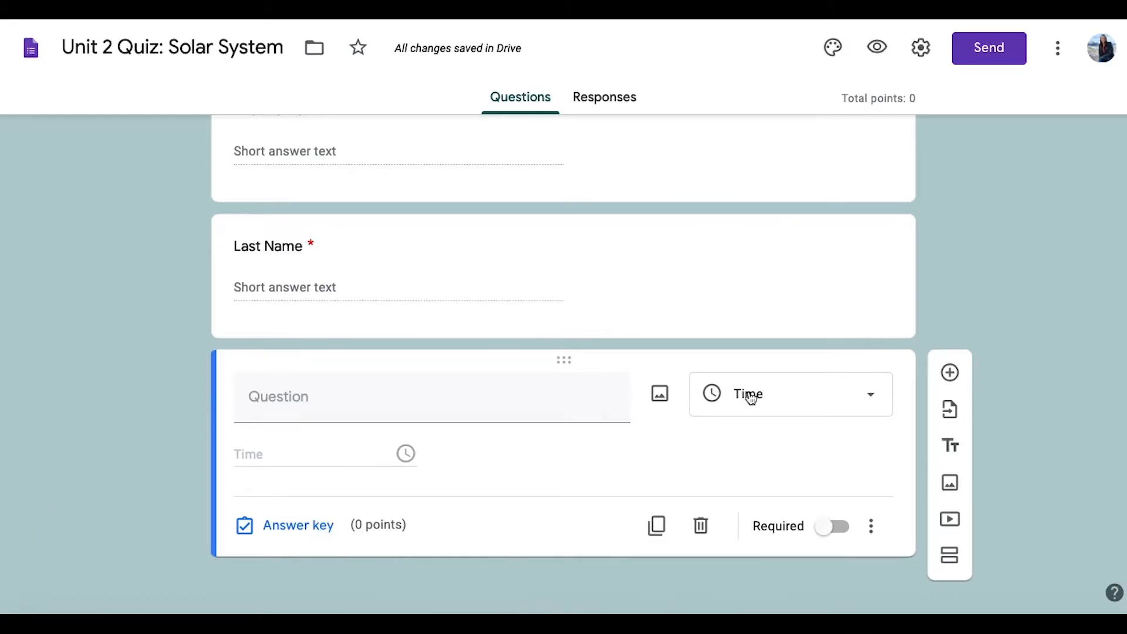
Change the untitled question to Multiple choice and title it "1. What keeps the Earth in its orbit around the Sun?"
{"action": "left_click", "coordinate": [750, 396]}
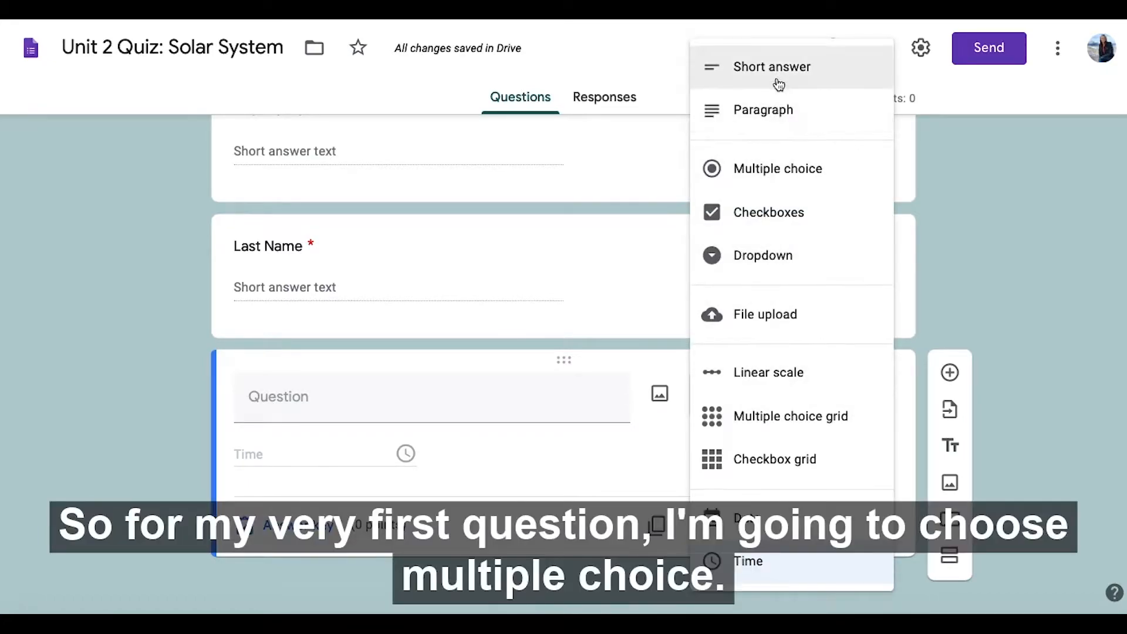
{"action": "left_click", "coordinate": [787, 170]}
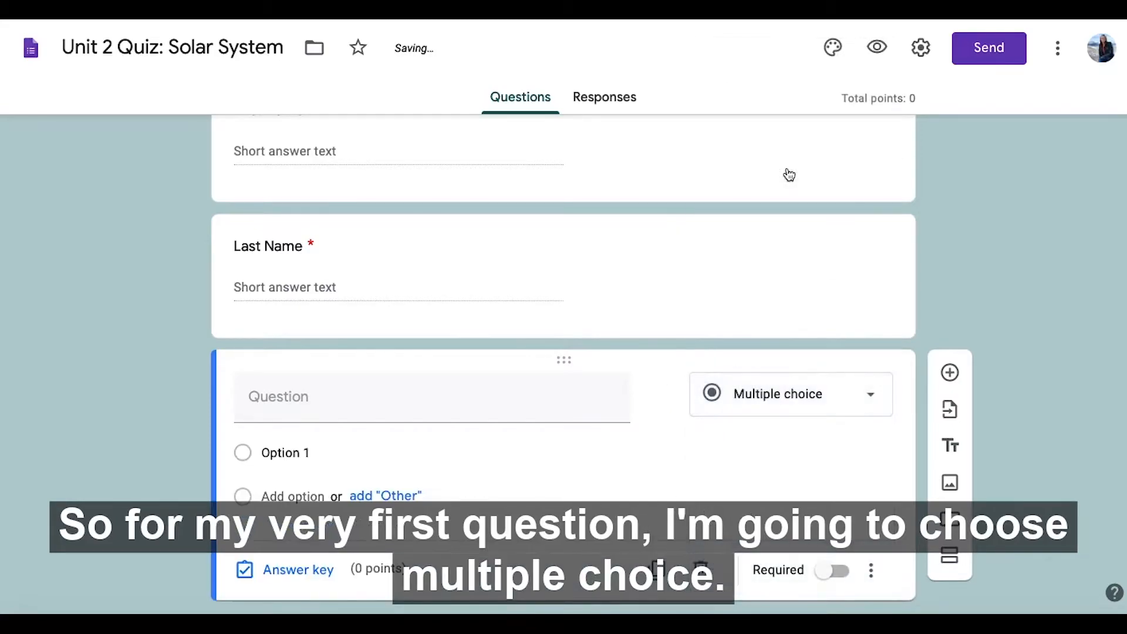
{"action": "left_click", "coordinate": [269, 403]}
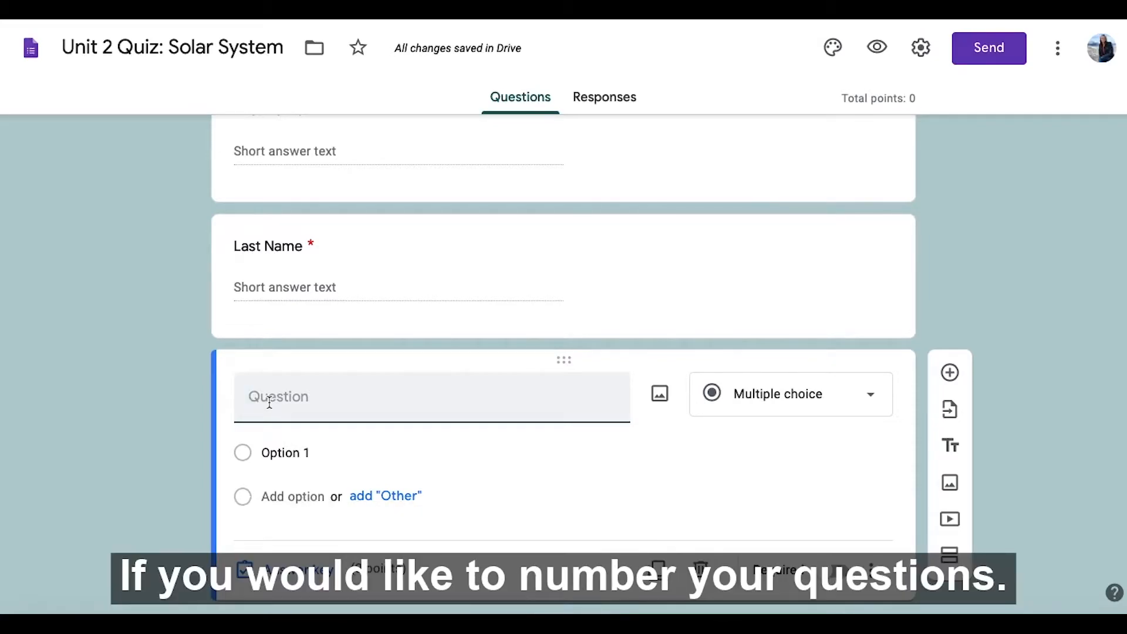
{"action": "type", "text": "1."}
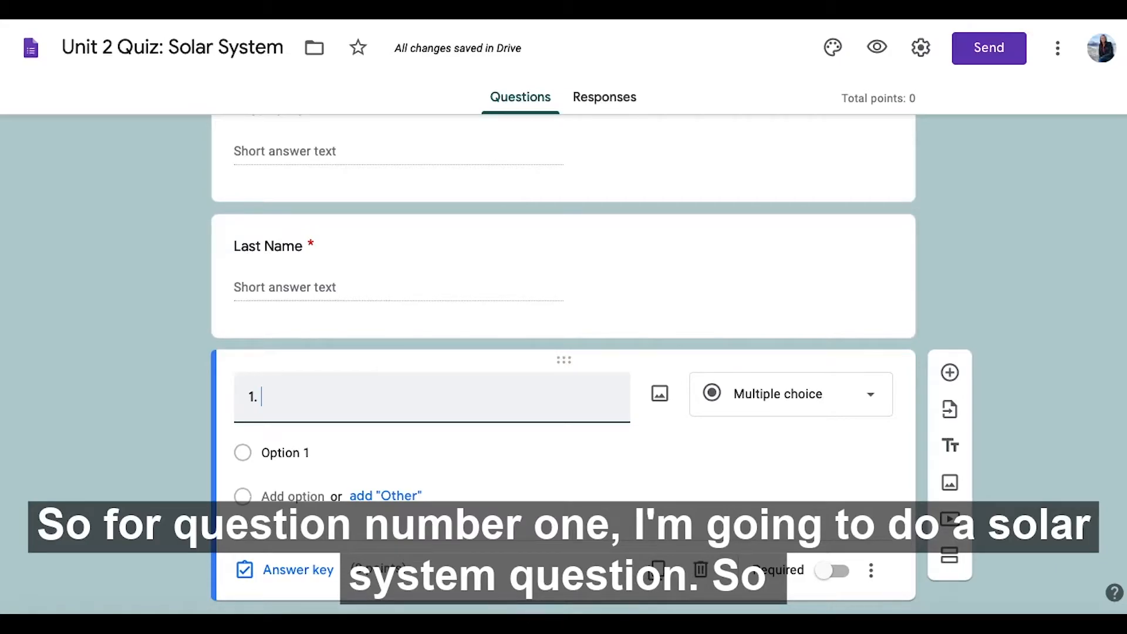
{"action": "type", "text": "Wht"}
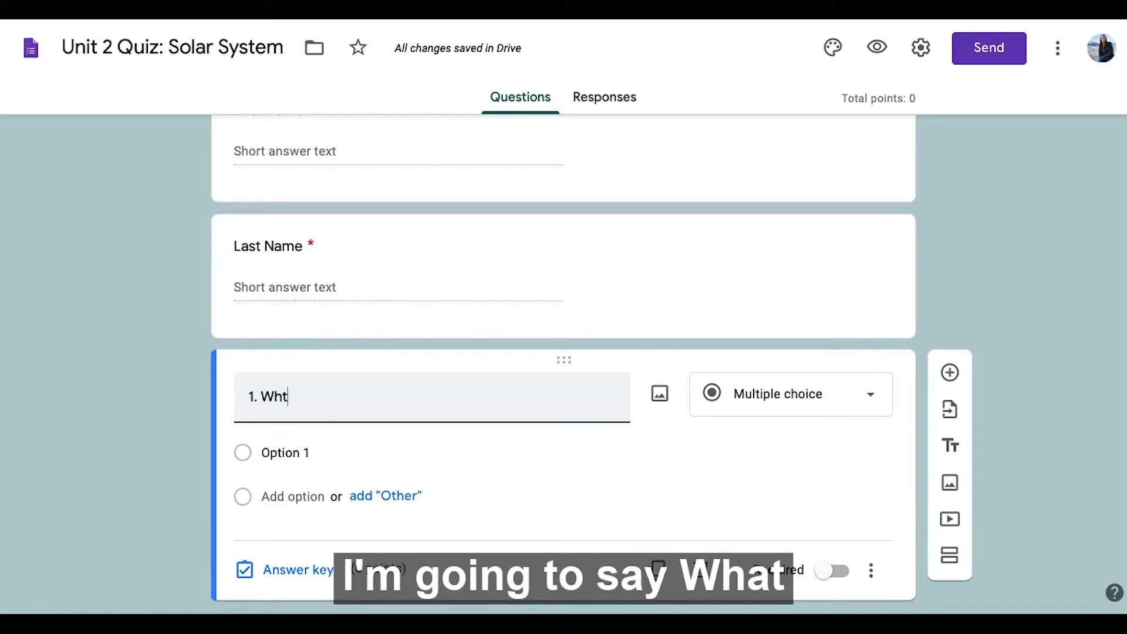
{"action": "key", "text": "BackSpace"}
{"action": "type", "text": "at "}
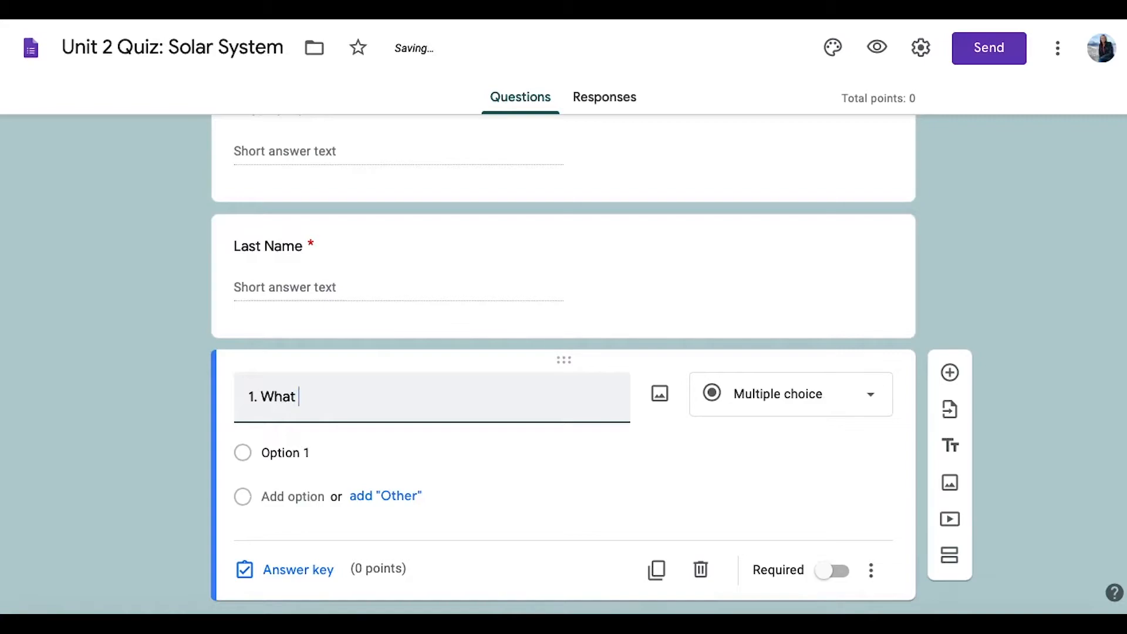
{"action": "type", "text": "keeps the Sun"}
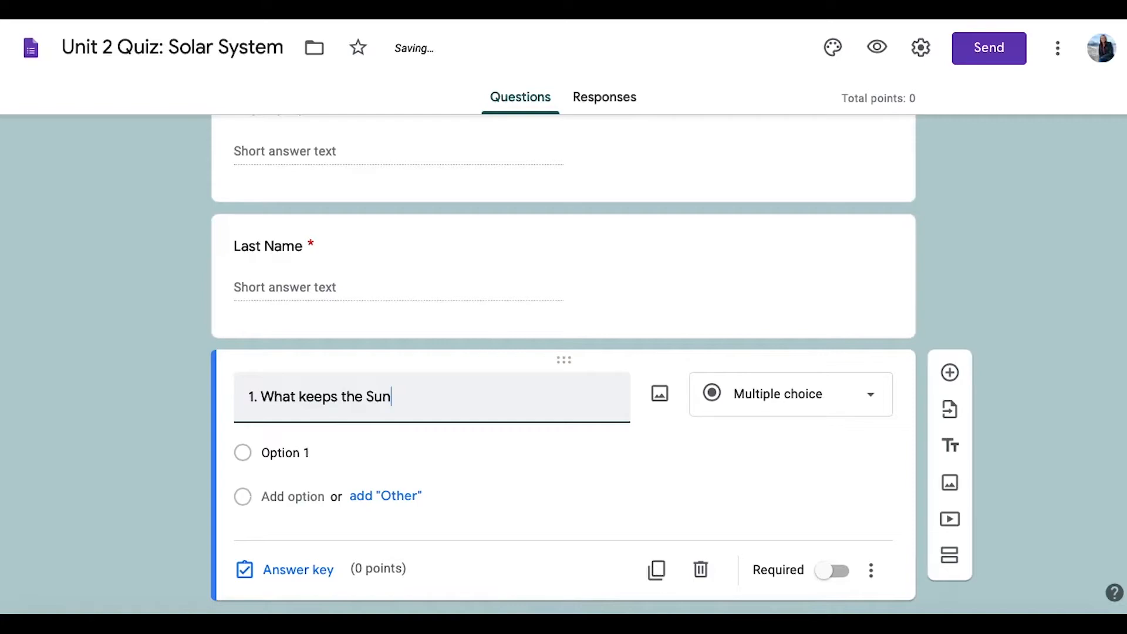
{"action": "key", "text": "BackSpace"}
{"action": "key", "text": "BackSpace"}
{"action": "key", "text": "BackSpace"}
{"action": "type", "text": "Earth in its orb"}
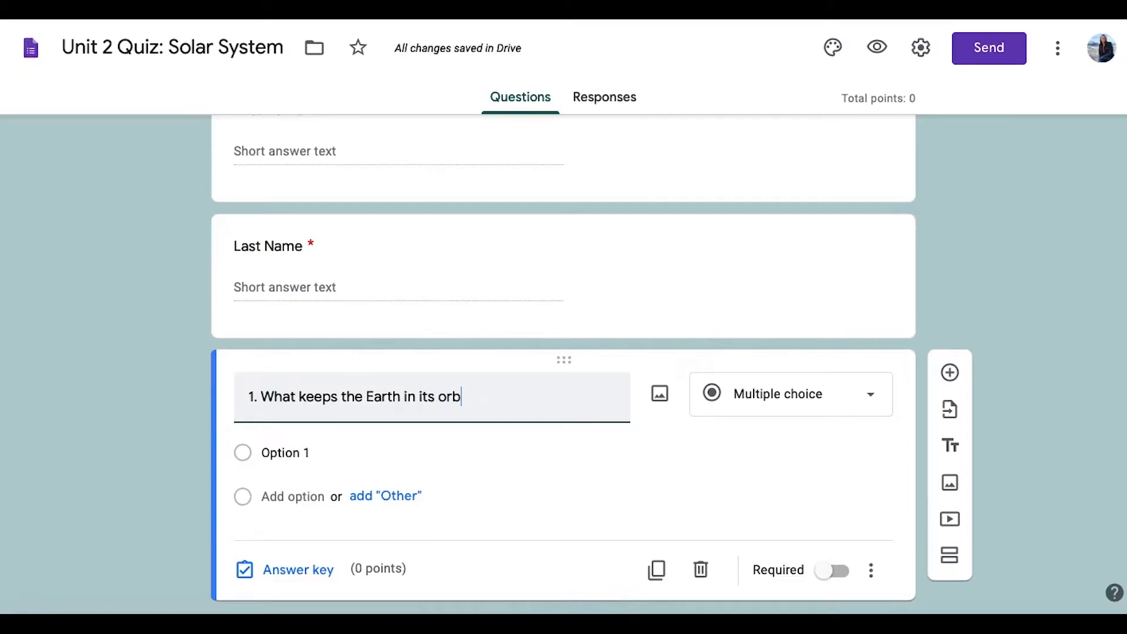
{"action": "type", "text": "it around the Sun?"}
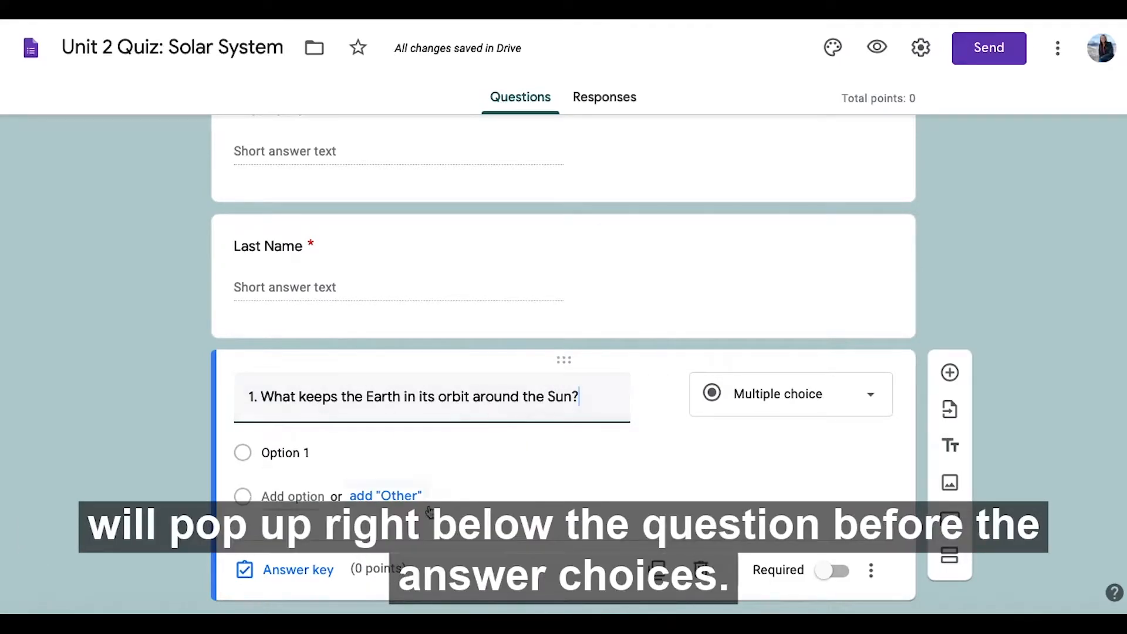
Start adding an image to question 1 and look through the URL, Photos and Google Drive sources
{"action": "left_click", "coordinate": [659, 394]}
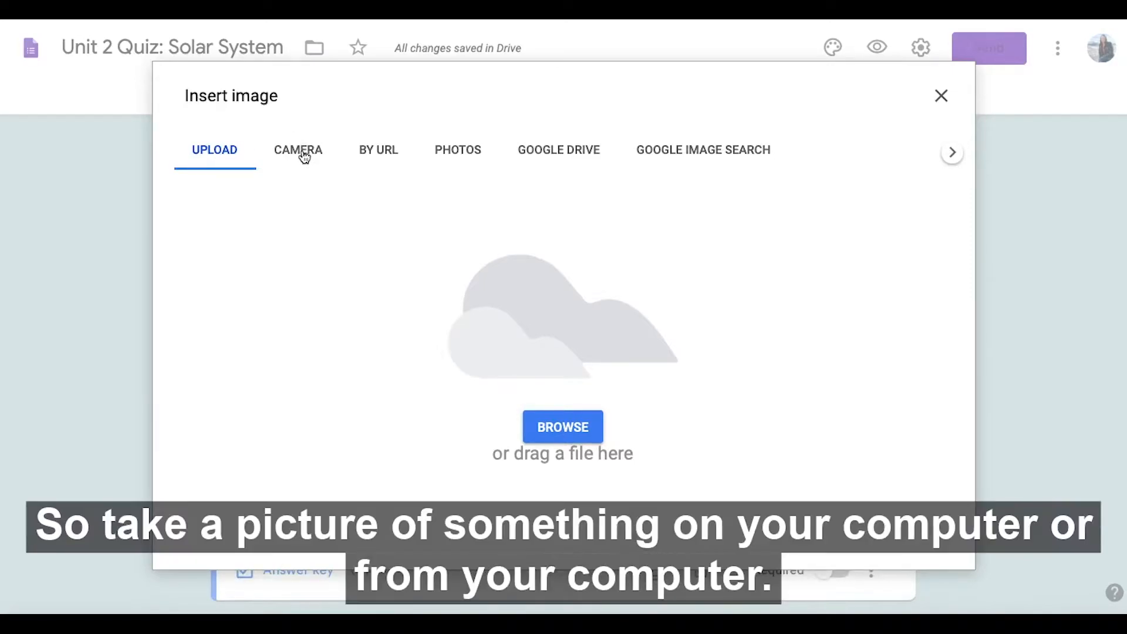
{"action": "left_click", "coordinate": [385, 154]}
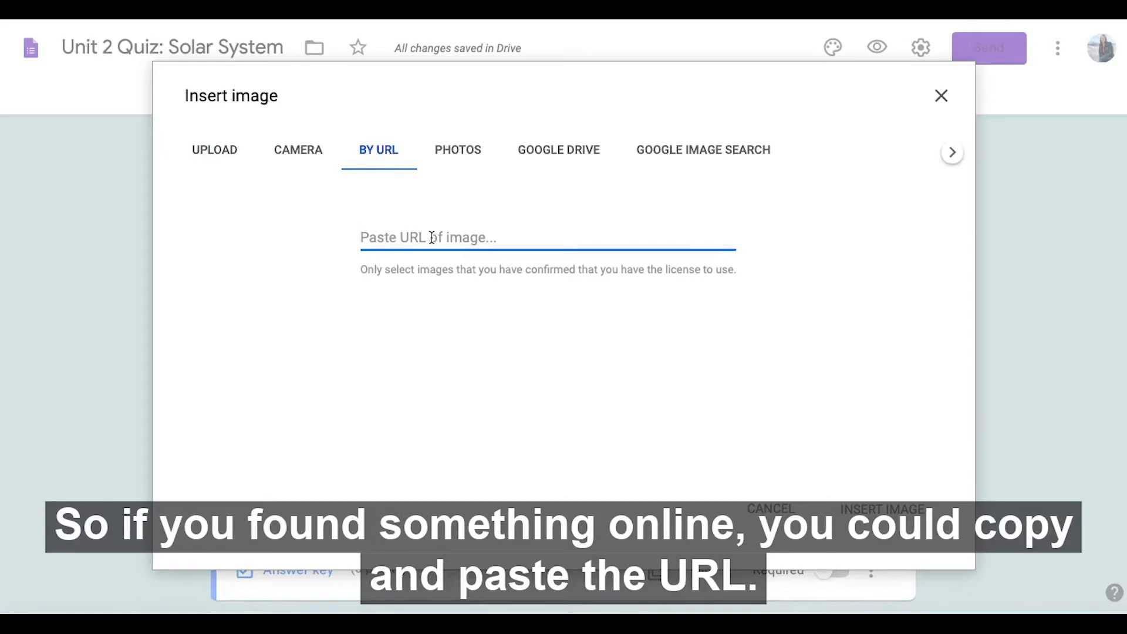
{"action": "left_click", "coordinate": [461, 156]}
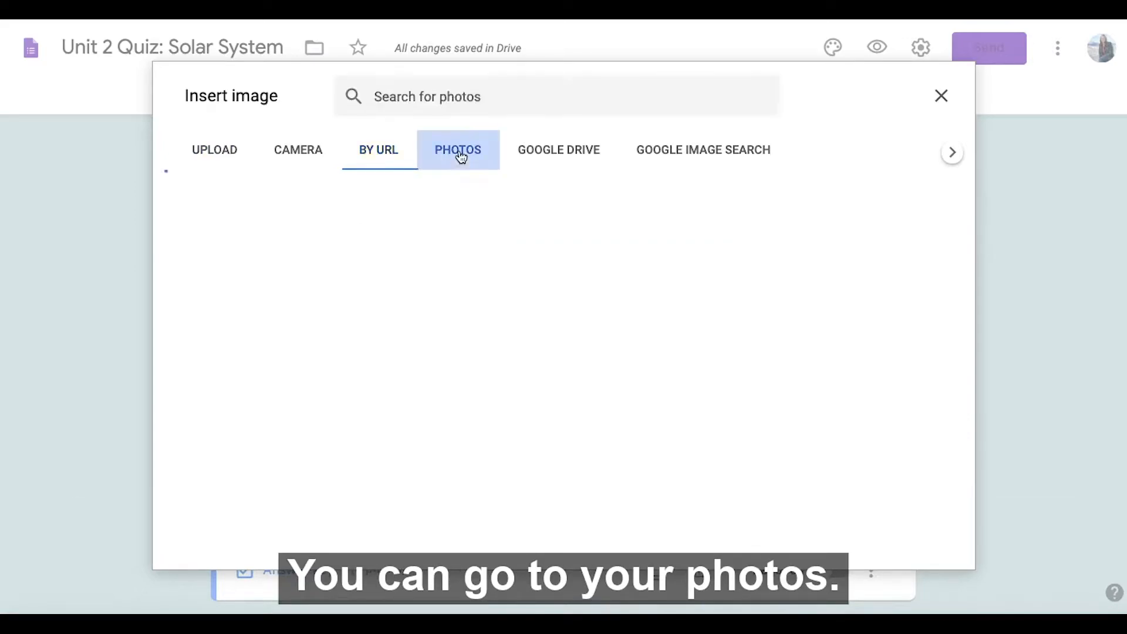
{"action": "left_click", "coordinate": [556, 154]}
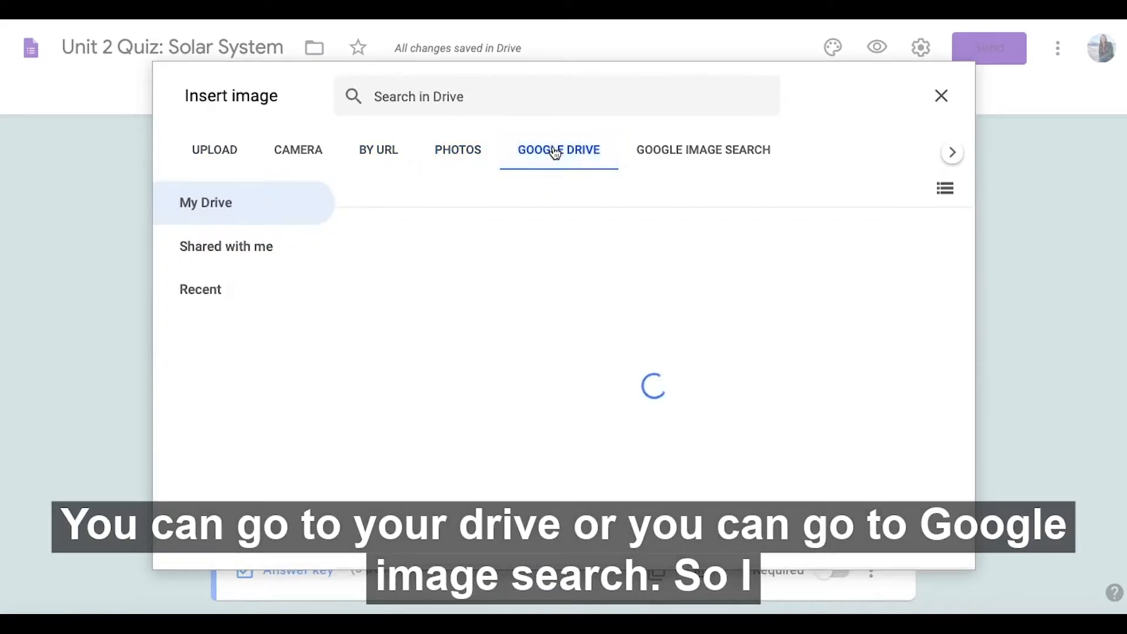
Search Google Images for "earth orbiting the sun" and insert the white-background picture of a blue Earth circling a yellow Sun
{"action": "left_click", "coordinate": [685, 152]}
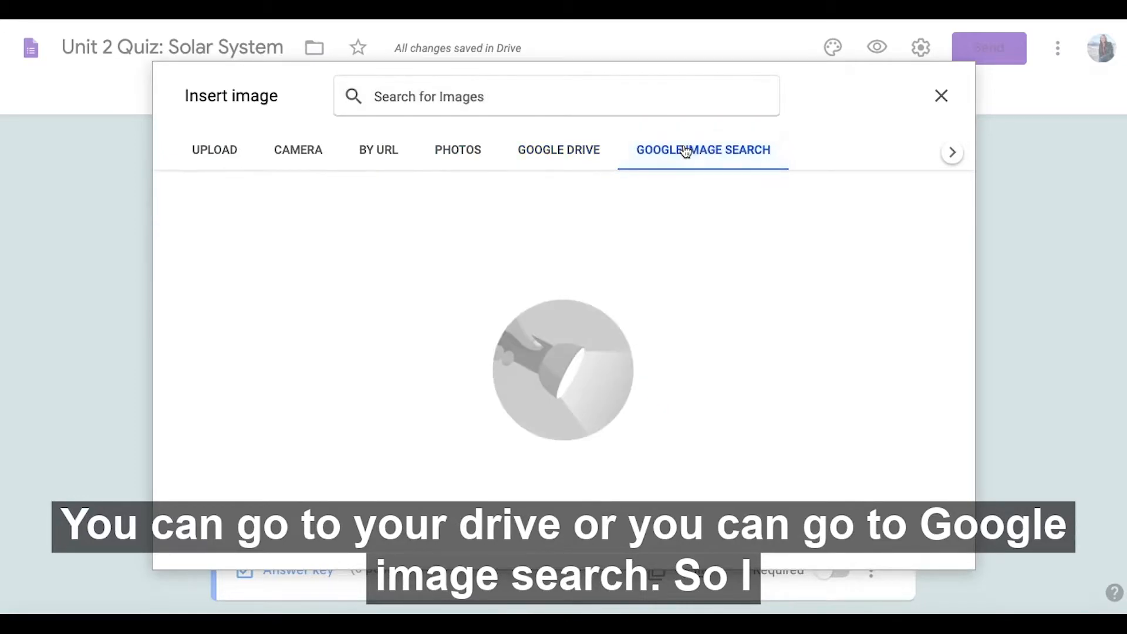
{"action": "left_click", "coordinate": [515, 94]}
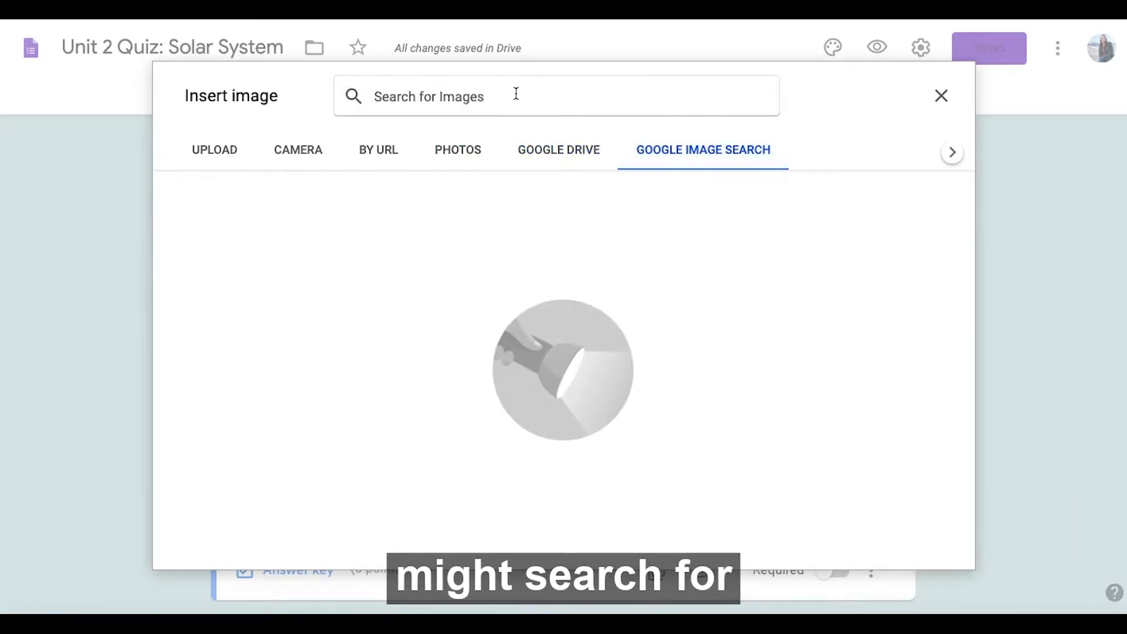
{"action": "type", "text": "earth"}
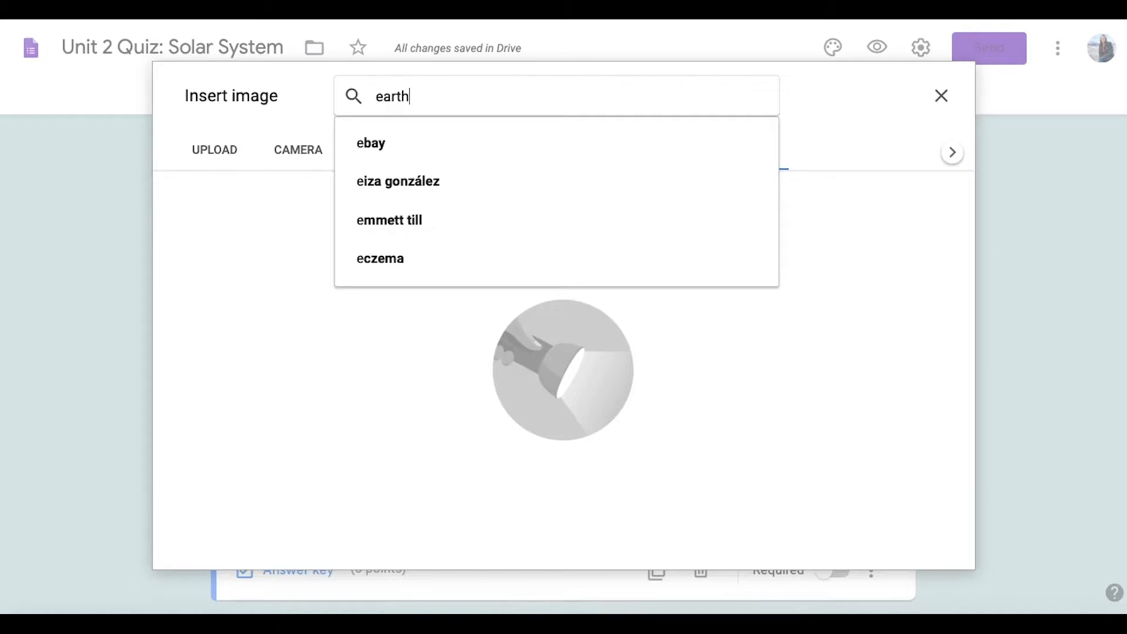
{"action": "type", "text": " orbiting"}
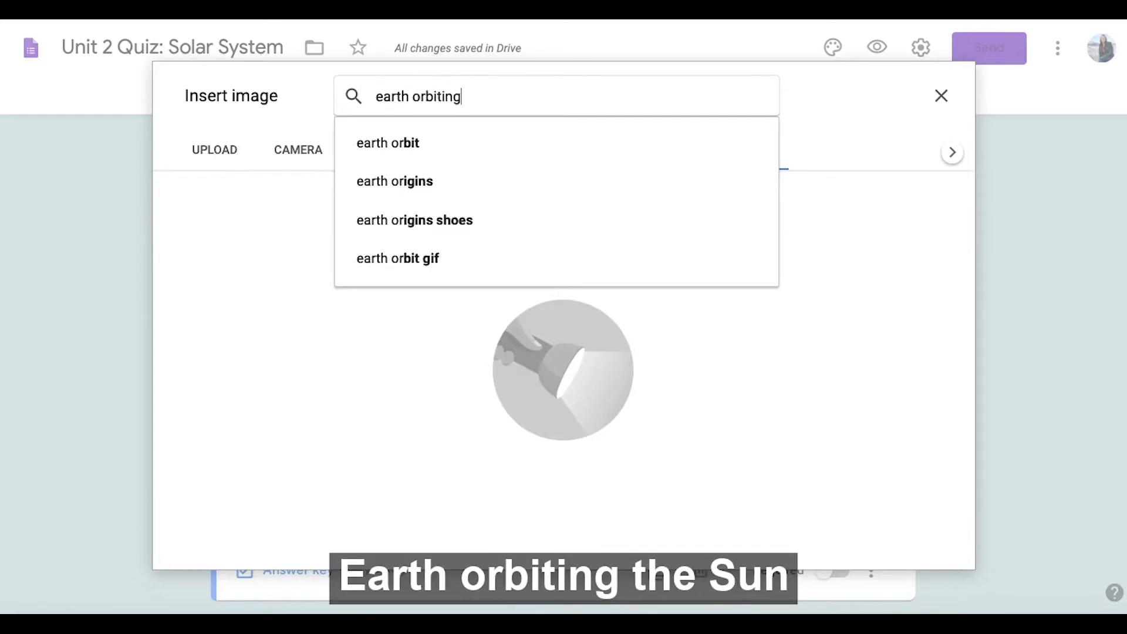
{"action": "type", "text": " the sub"}
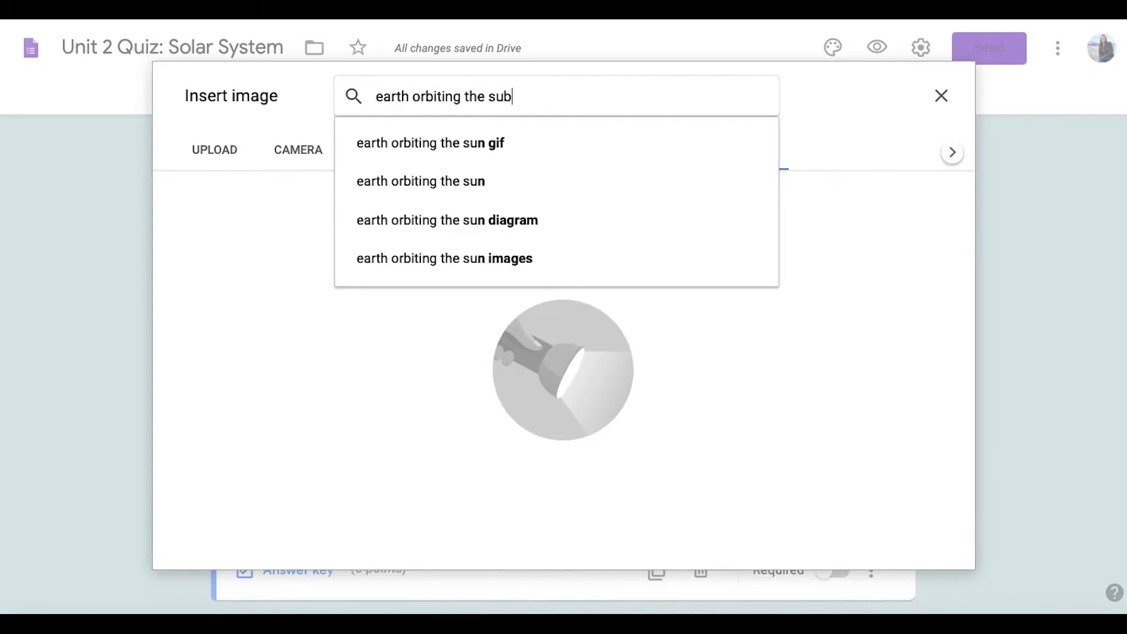
{"action": "key", "text": "Return"}
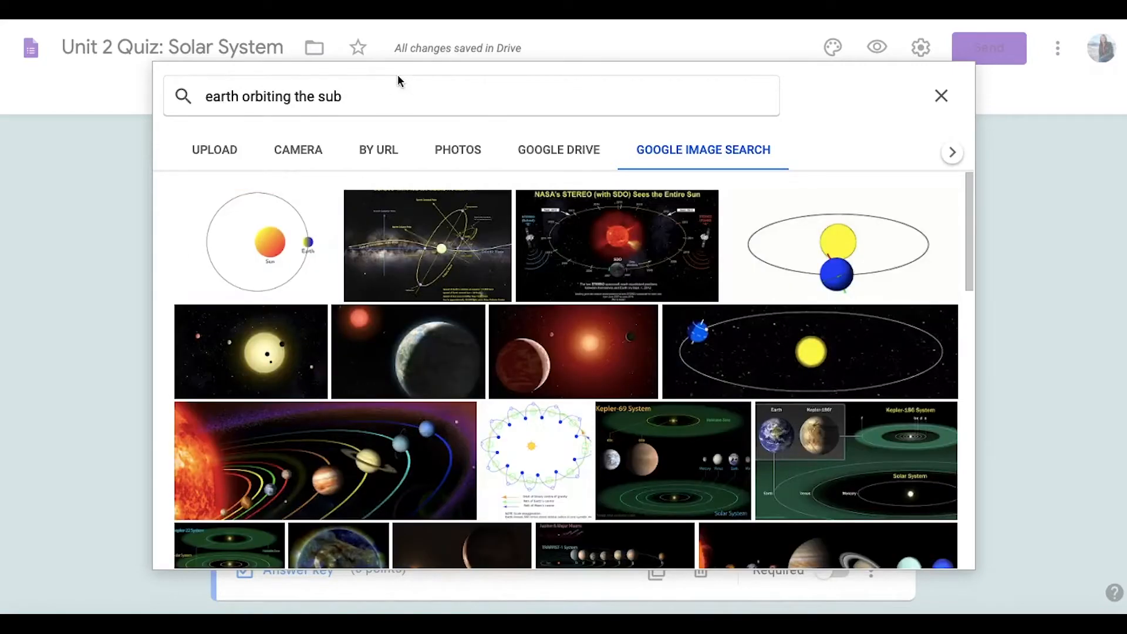
{"action": "left_click", "coordinate": [398, 94]}
{"action": "key", "text": "BackSpace"}
{"action": "type", "text": "n"}
{"action": "key", "text": "Return"}
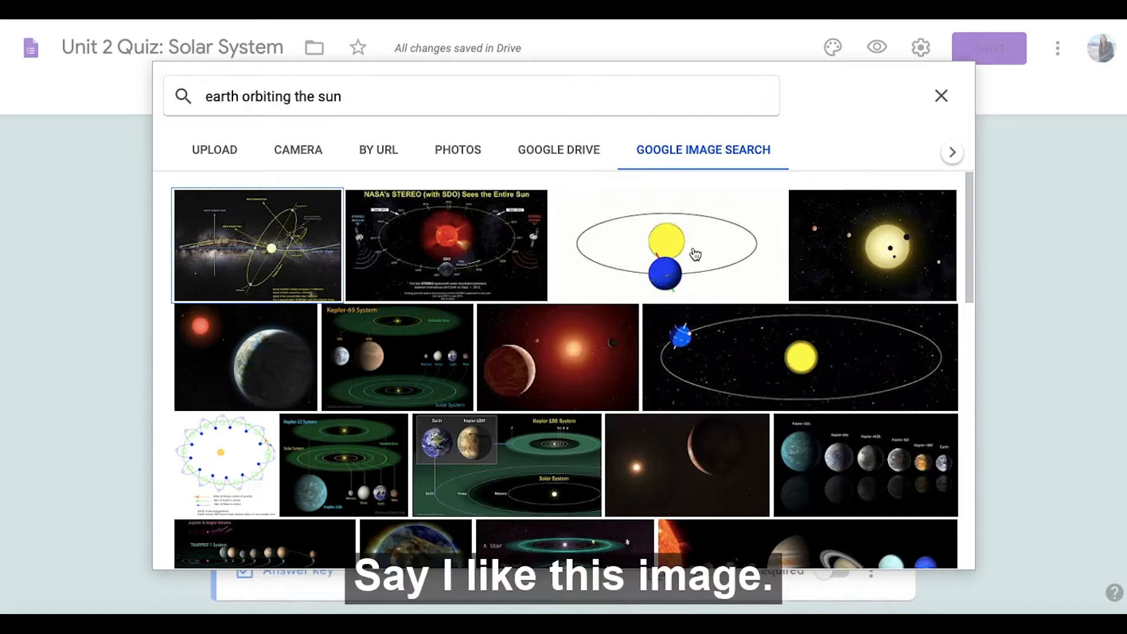
{"action": "left_click", "coordinate": [655, 253]}
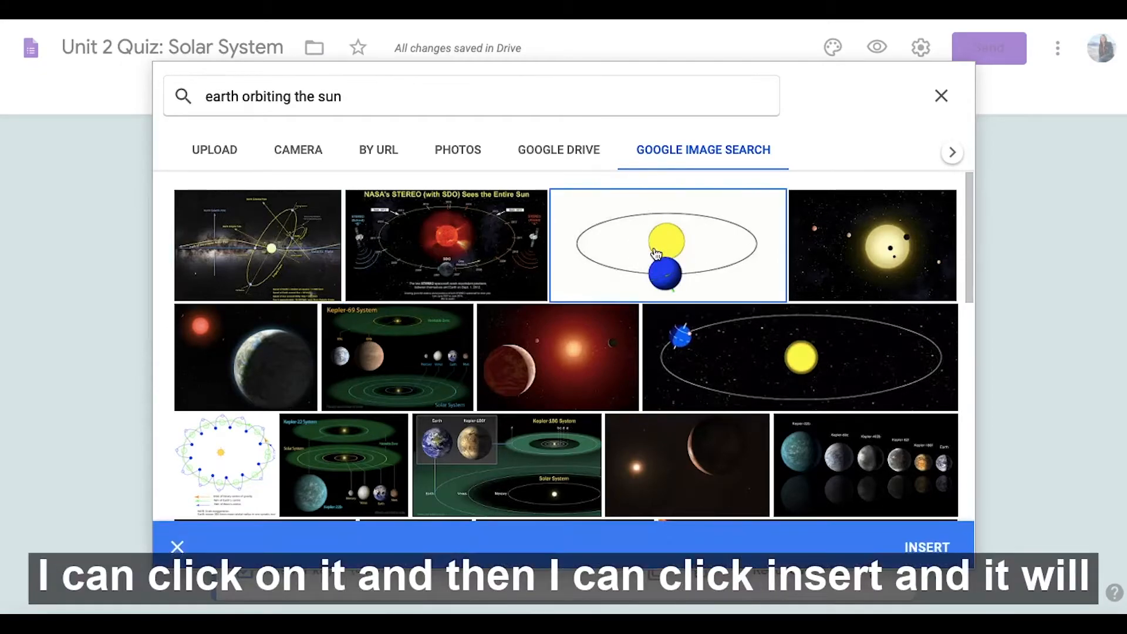
{"action": "left_click", "coordinate": [921, 545]}
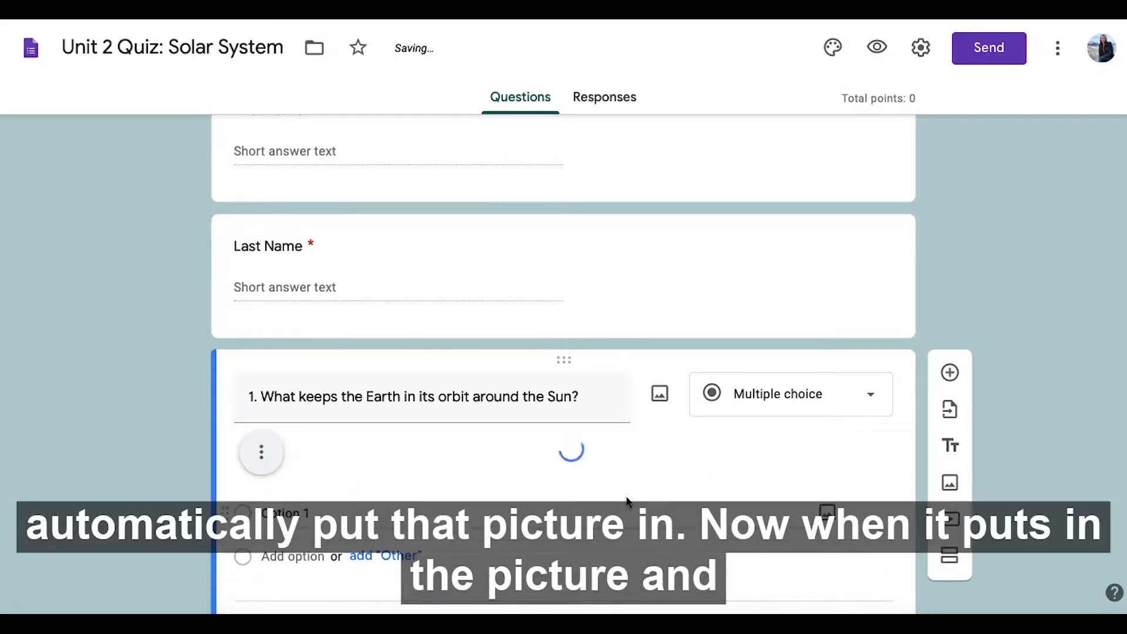
Center-align the inserted orbit image in question 1
{"action": "scroll", "coordinate": [490, 482], "scroll_direction": "down", "scroll_amount": 4}
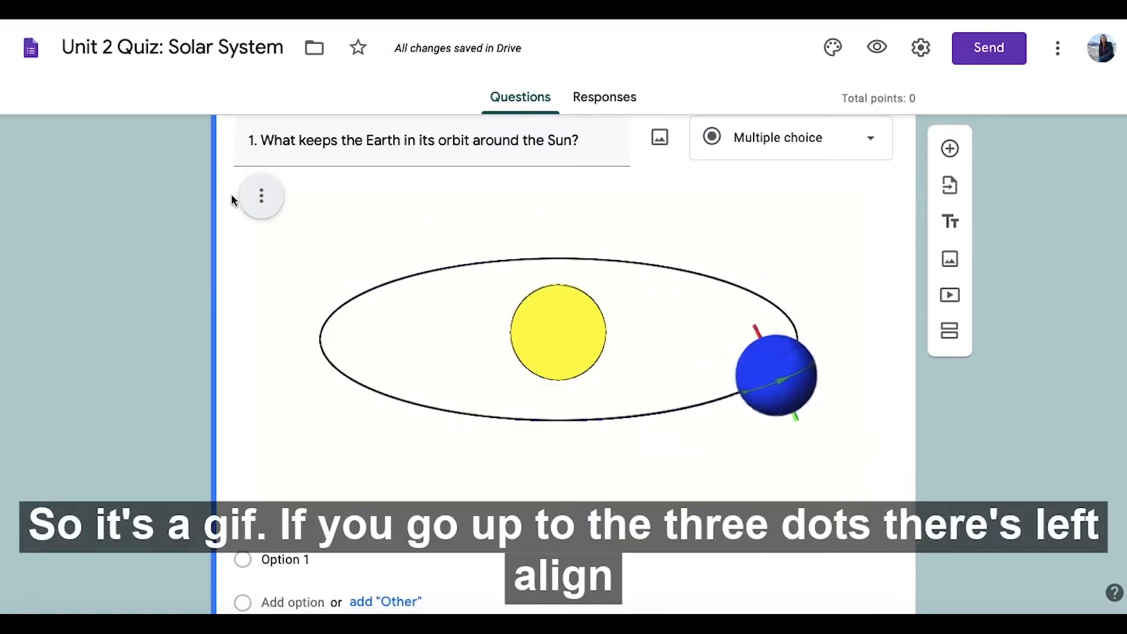
{"action": "left_click", "coordinate": [260, 197]}
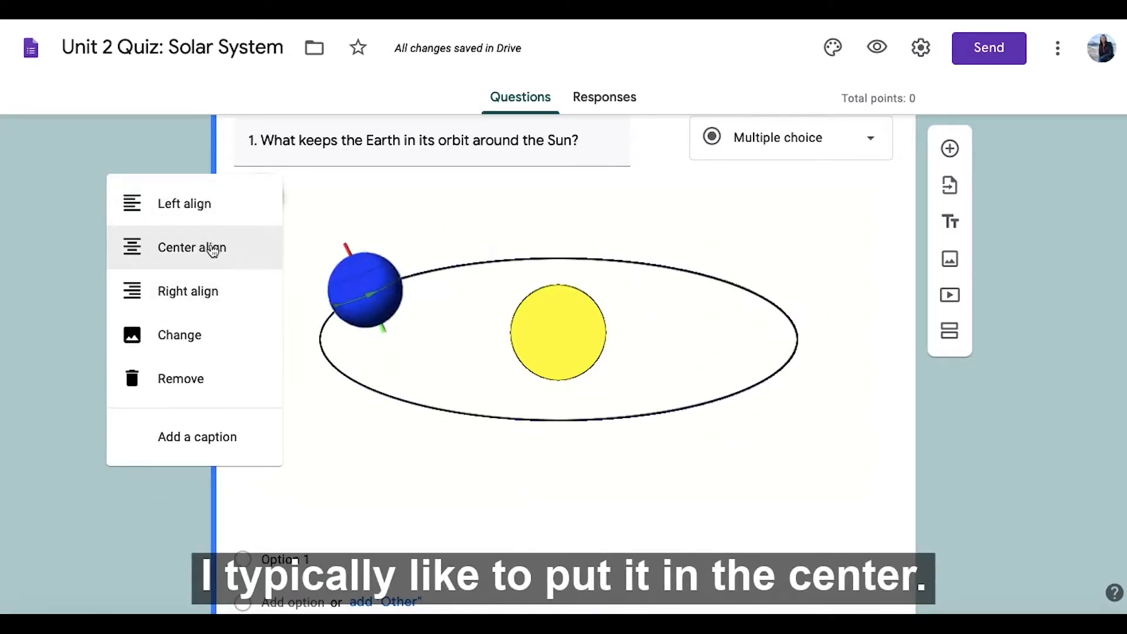
{"action": "left_click", "coordinate": [212, 247]}
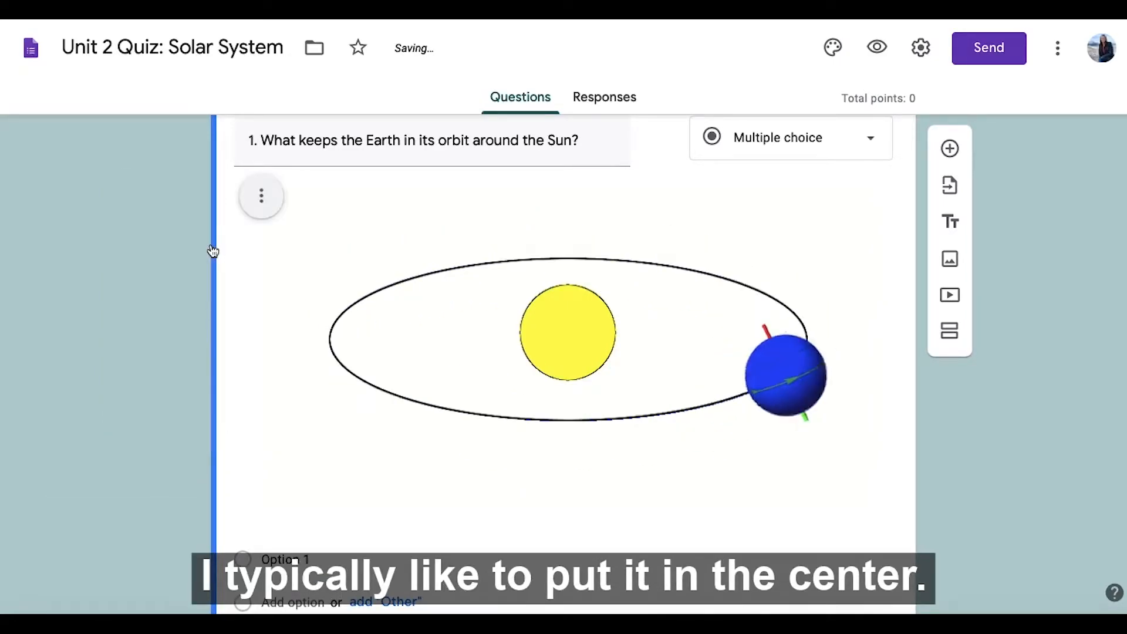
Shrink the orbit image in question 1 proportionally to roughly a third of its width
{"action": "left_click", "coordinate": [261, 196]}
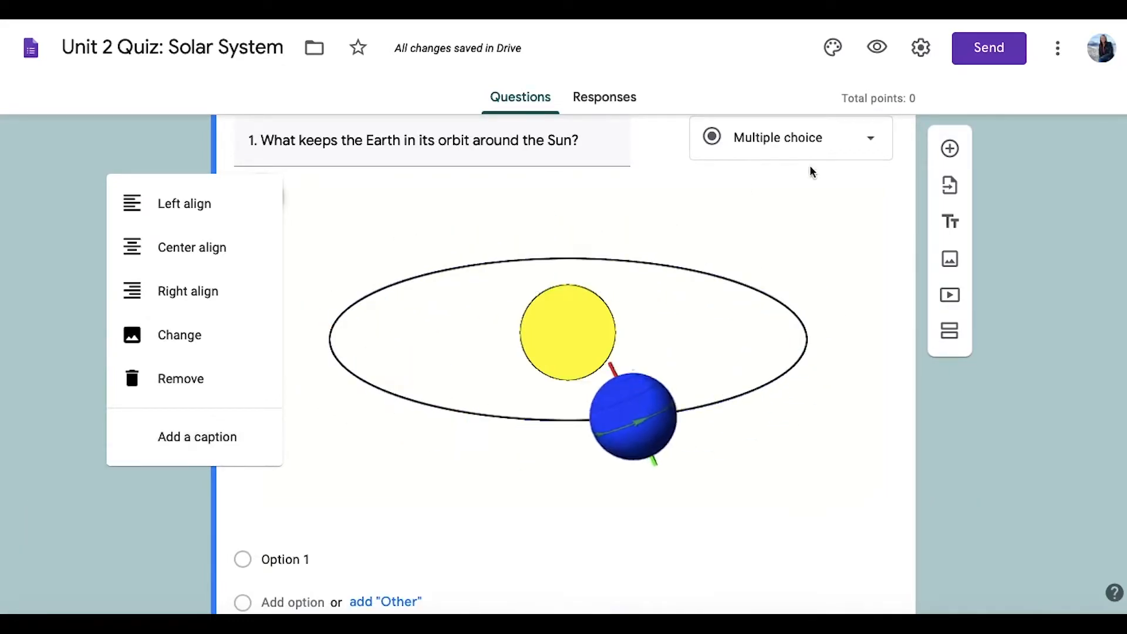
{"action": "left_click", "coordinate": [659, 315]}
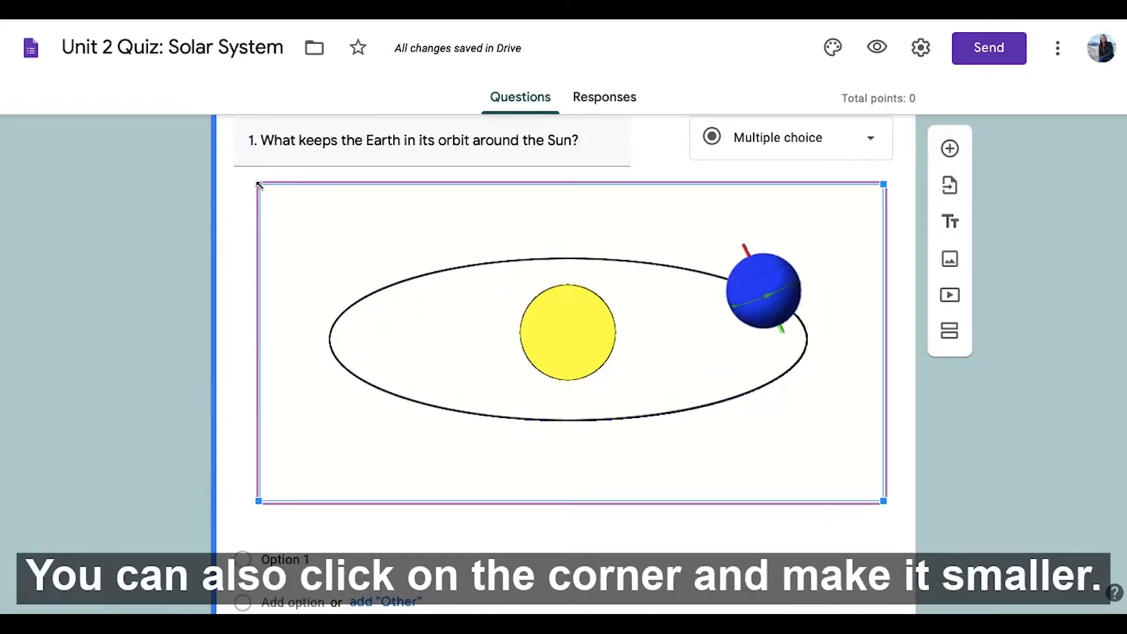
{"action": "left_click", "coordinate": [260, 186]}
{"action": "left_click_drag", "start_coordinate": [260, 185], "coordinate": [656, 395]}
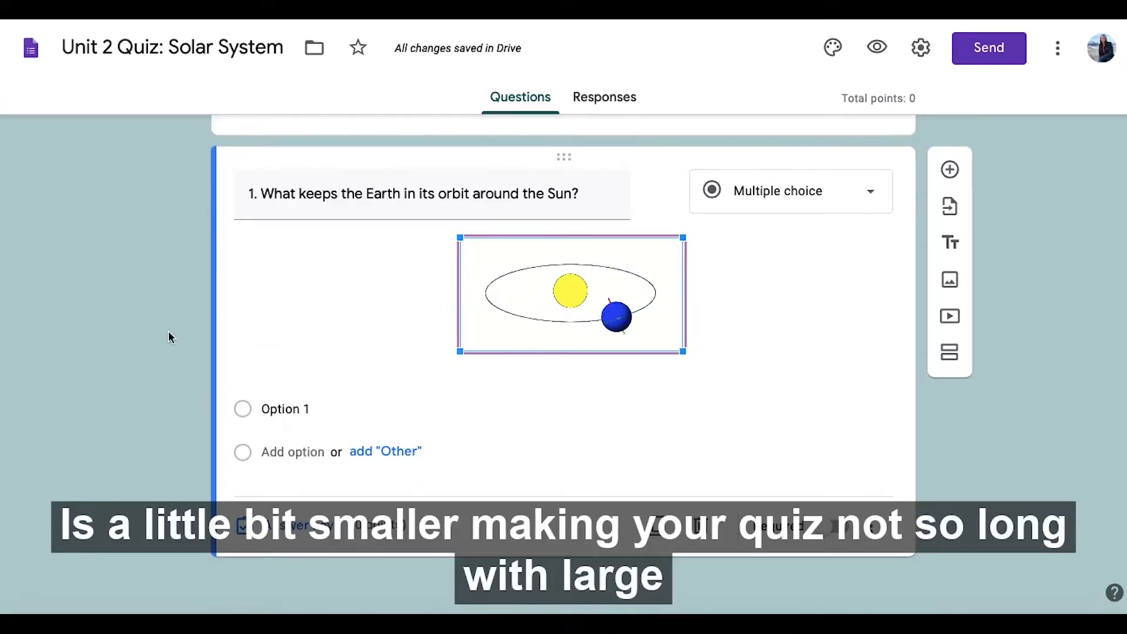
{"action": "left_click", "coordinate": [200, 336]}
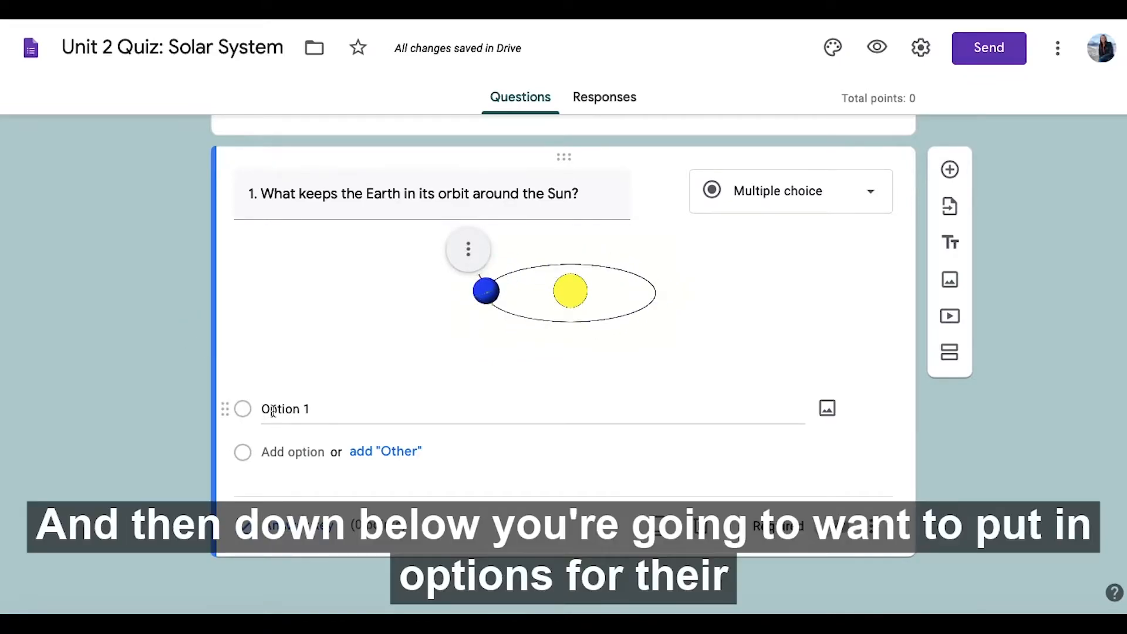
Set the first answer option of question 1 to "The Sun's speed rotating"
{"action": "left_click", "coordinate": [299, 409]}
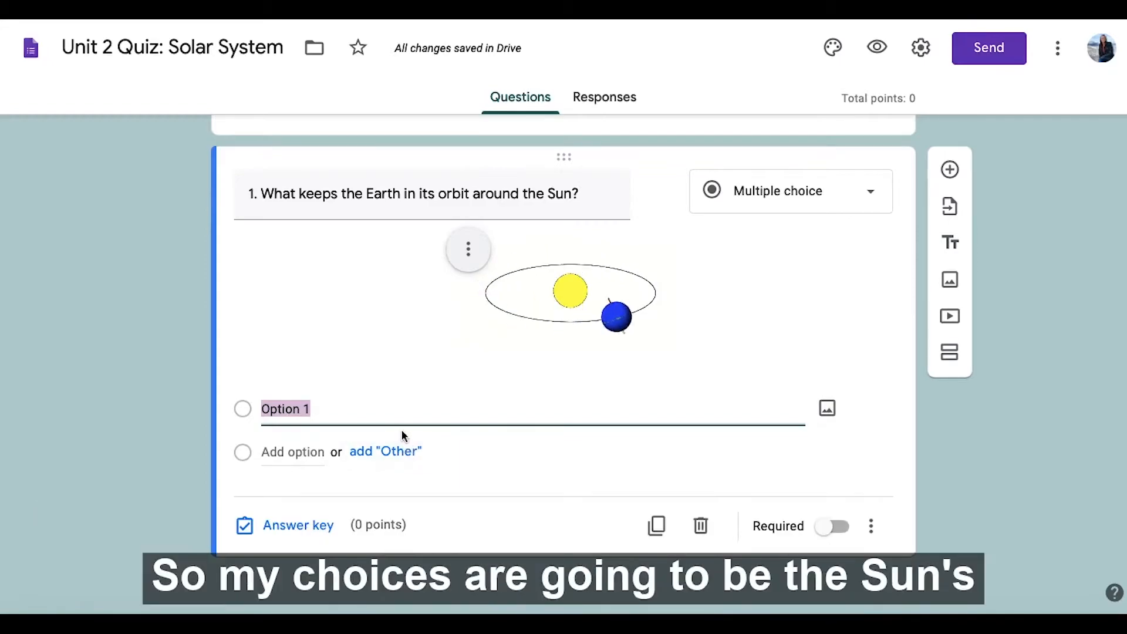
{"action": "type", "text": "The Sun'"}
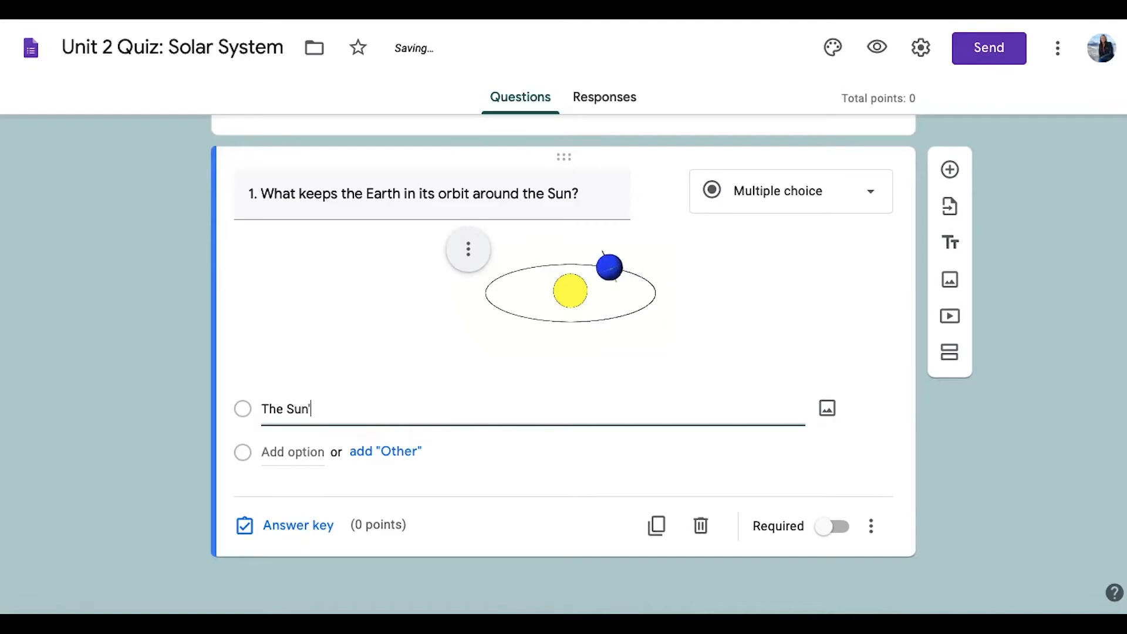
{"action": "type", "text": "s speed rotat"}
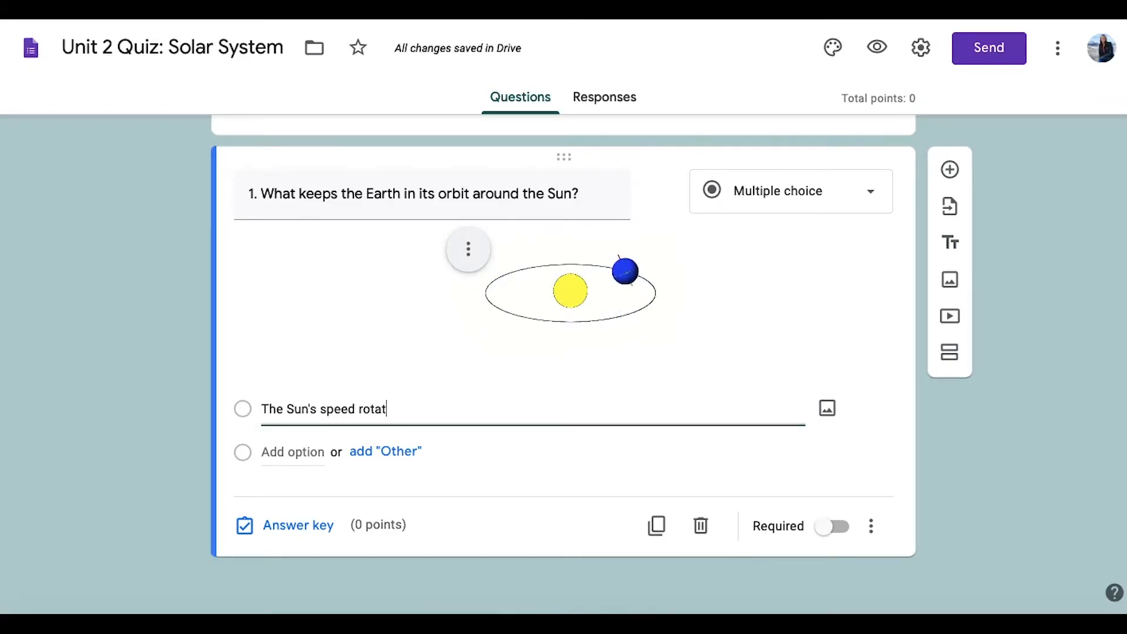
{"action": "type", "text": "ing"}
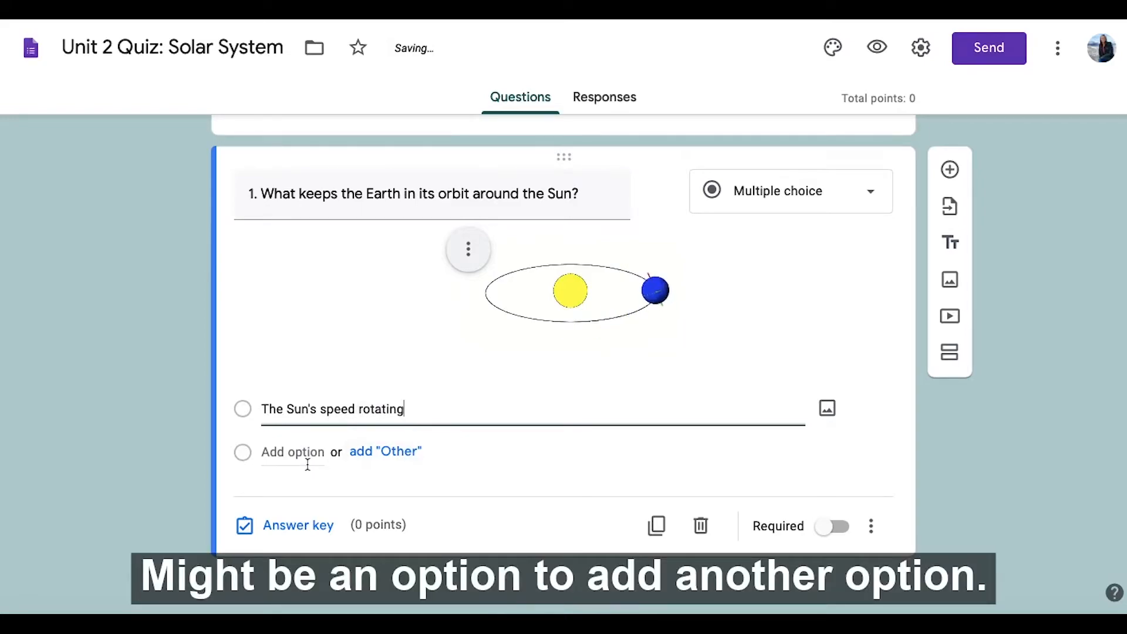
Add a second answer option to question 1 reading "The Sun's gravitational pull"
{"action": "left_click", "coordinate": [276, 452]}
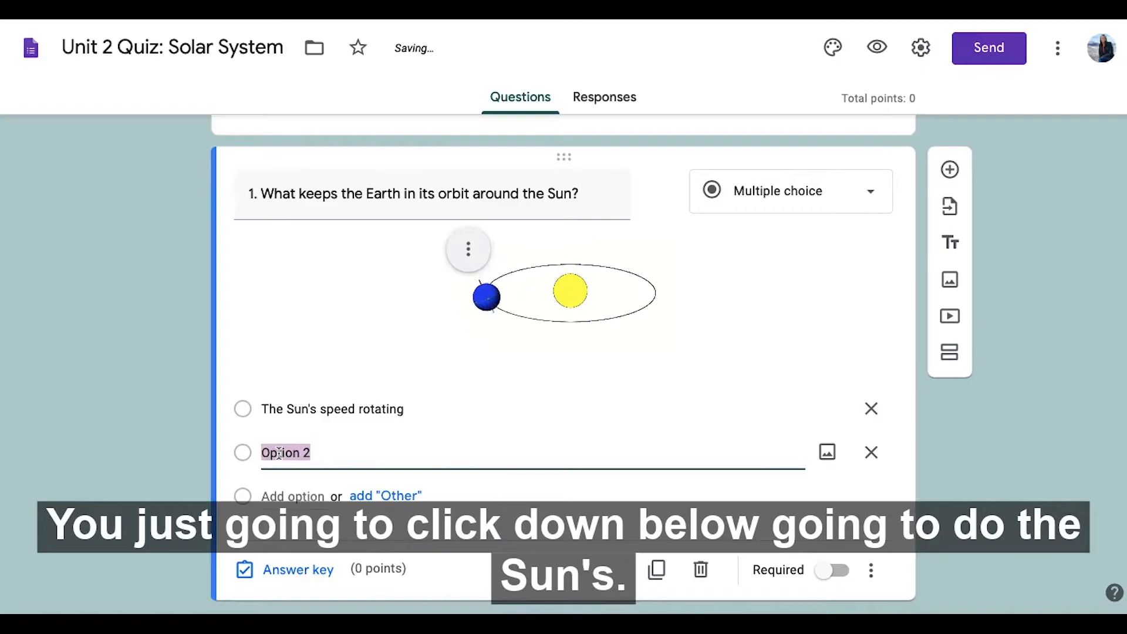
{"action": "type", "text": "The Sun"}
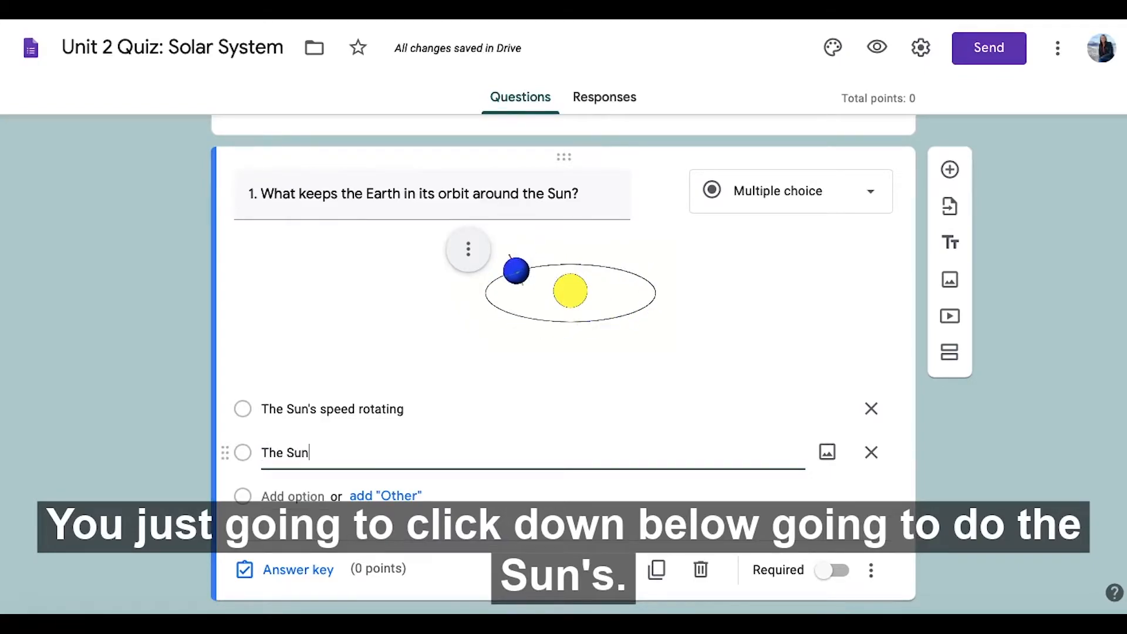
{"action": "type", "text": "'s Gravi"}
{"action": "key", "text": "BackSpace"}
{"action": "key", "text": "BackSpace"}
{"action": "key", "text": "BackSpace"}
{"action": "key", "text": "BackSpace"}
{"action": "key", "text": "BackSpace"}
{"action": "type", "text": "g"}
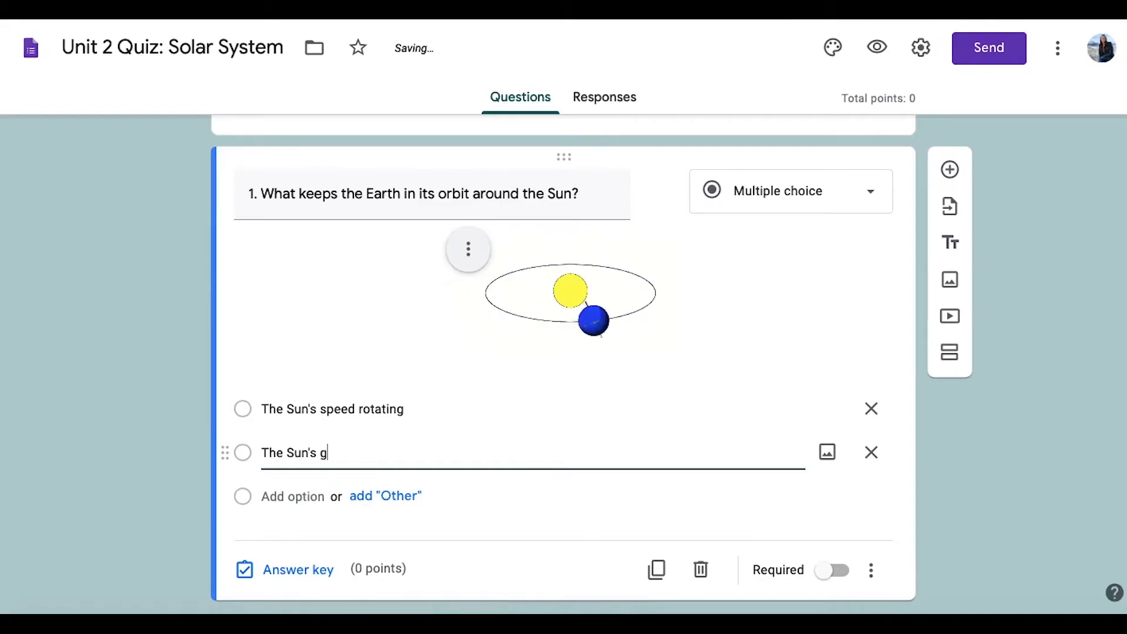
{"action": "type", "text": "ravutational"}
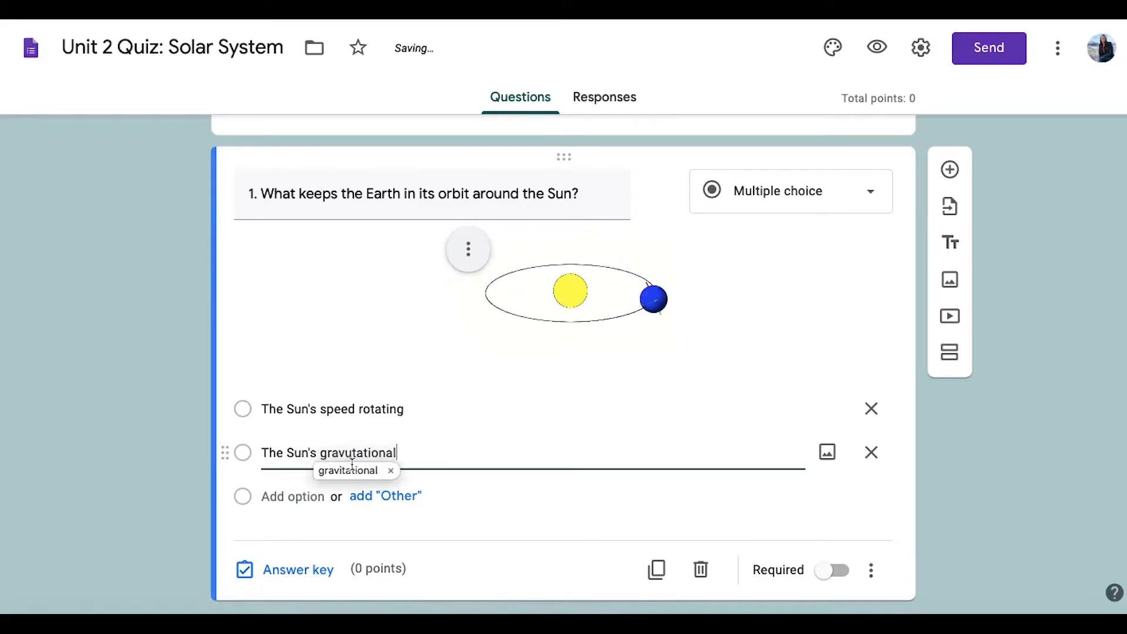
{"action": "left_click", "coordinate": [352, 469]}
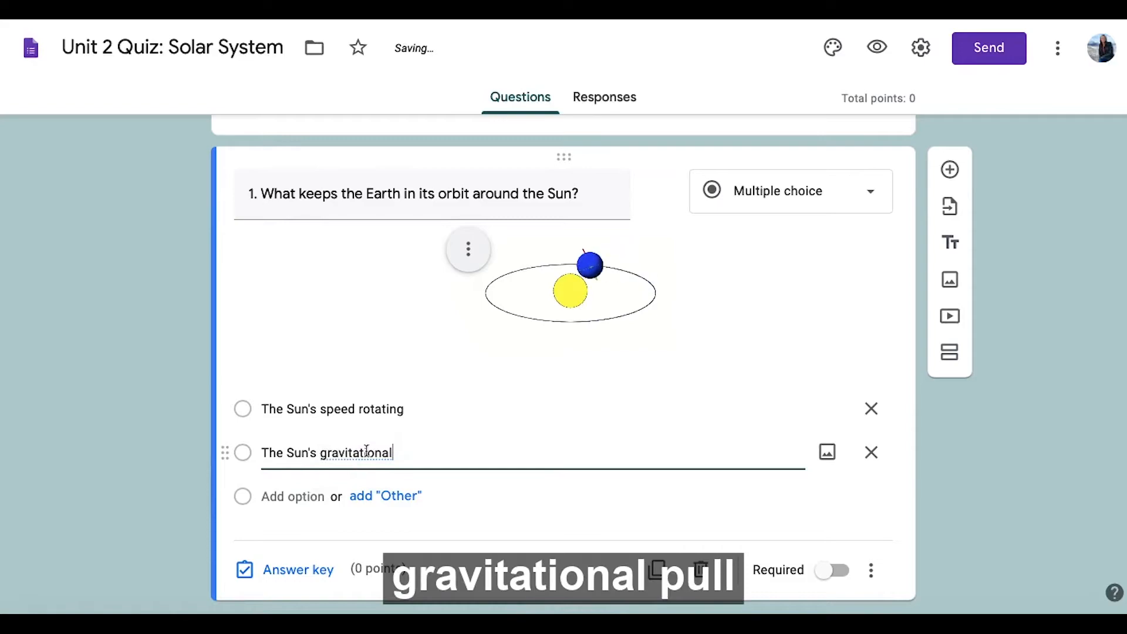
{"action": "type", "text": "pull"}
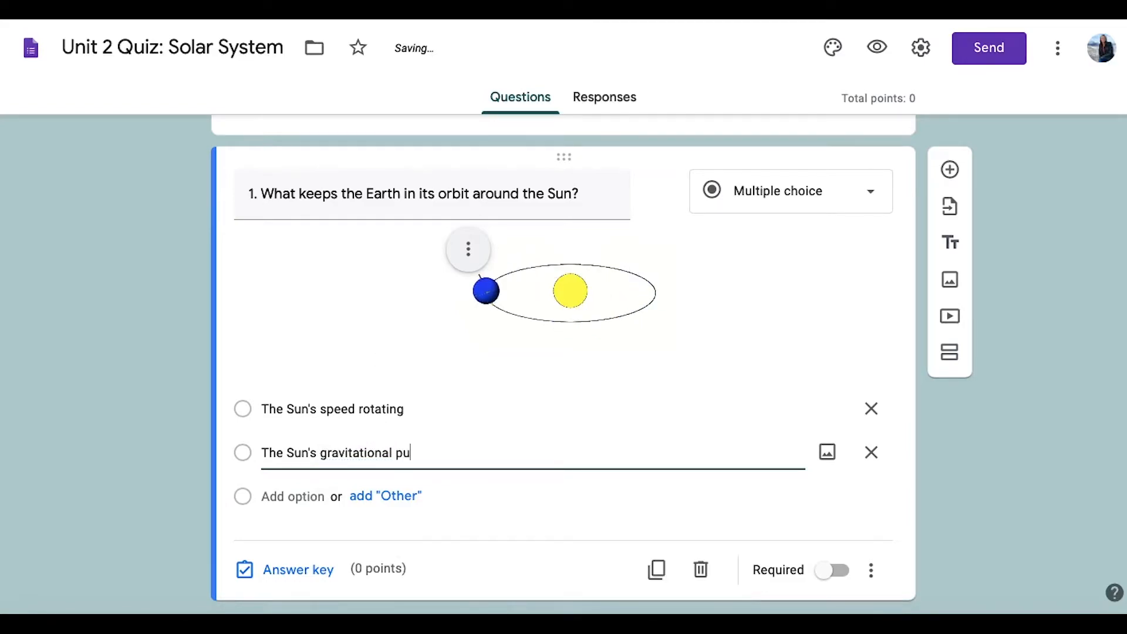
Add a third answer option to question 1 reading "The Earth's spin direction"
{"action": "left_click", "coordinate": [295, 496]}
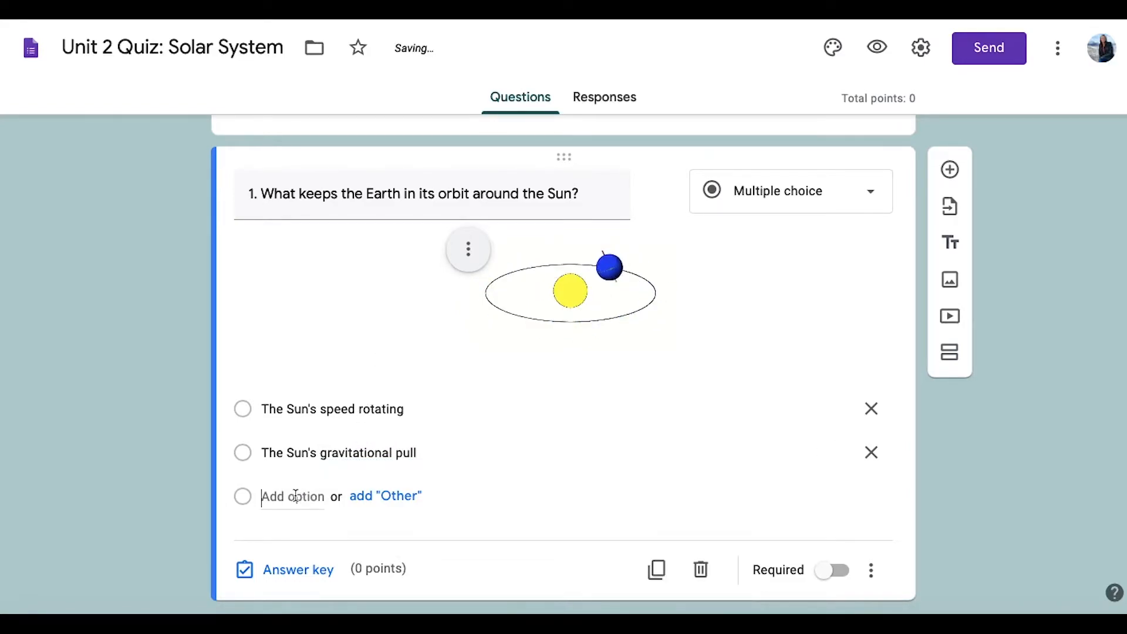
{"action": "type", "text": "T"}
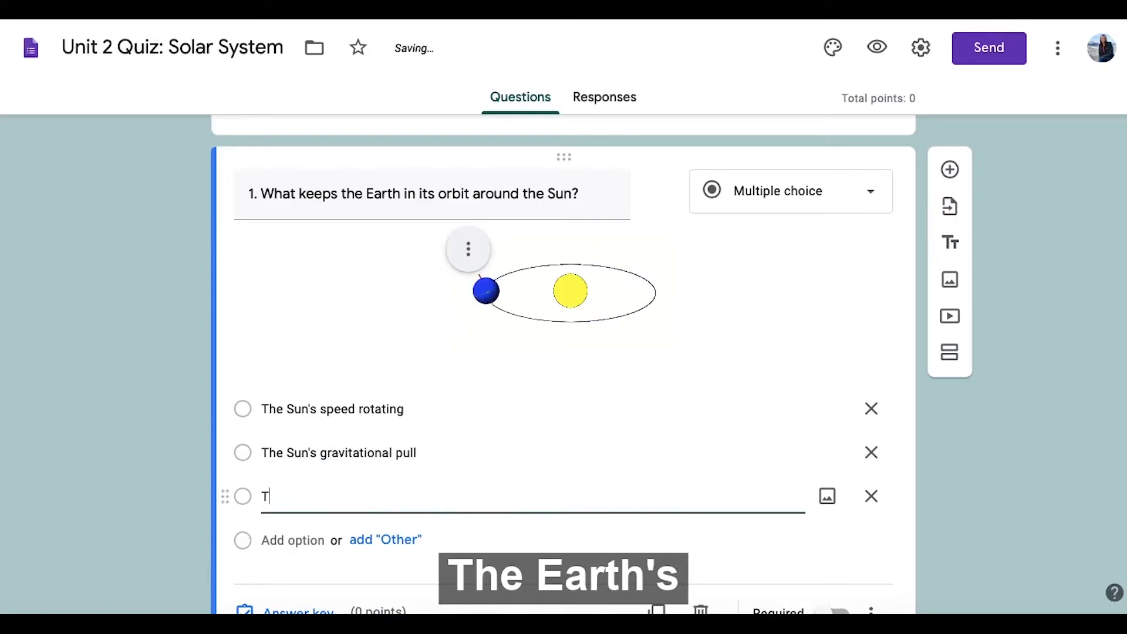
{"action": "type", "text": "he Earth"}
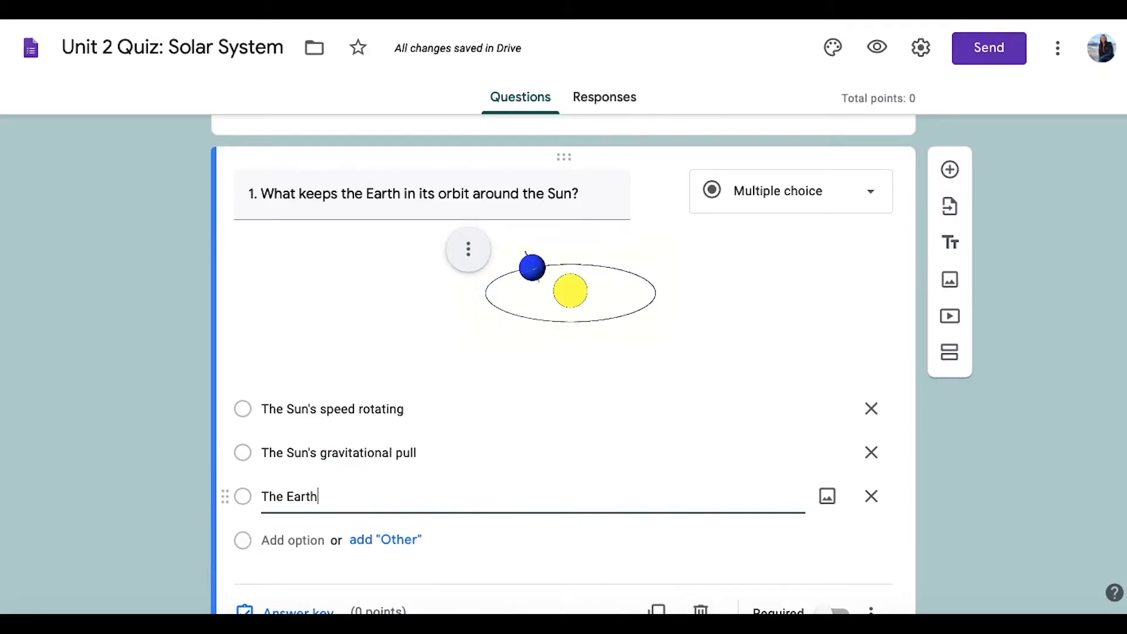
{"action": "type", "text": "'s"}
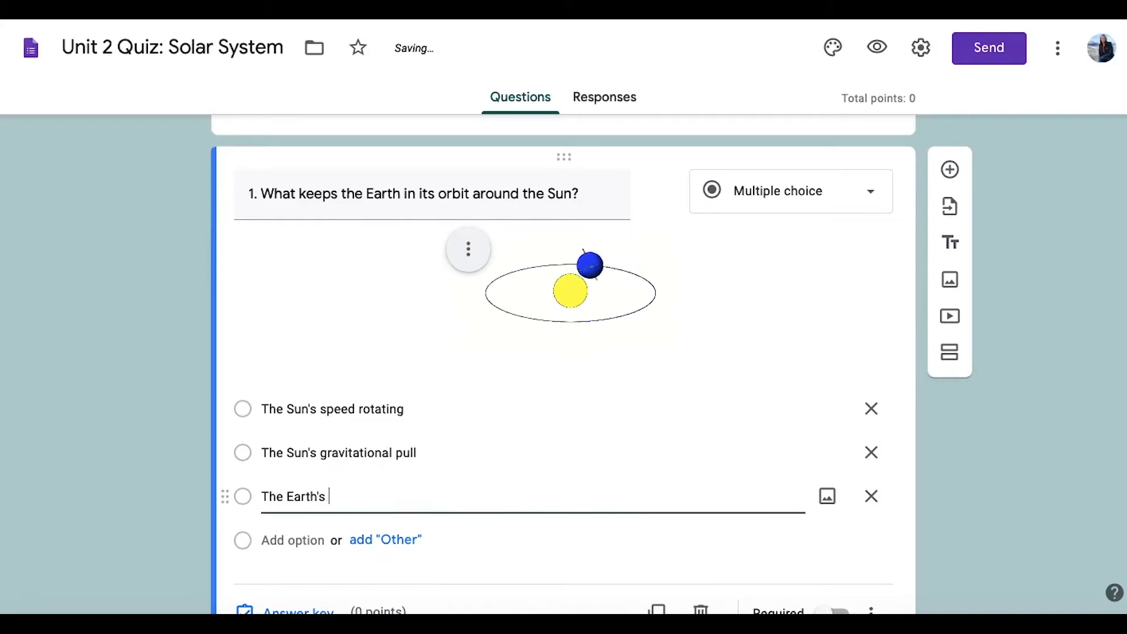
{"action": "type", "text": " spin direction"}
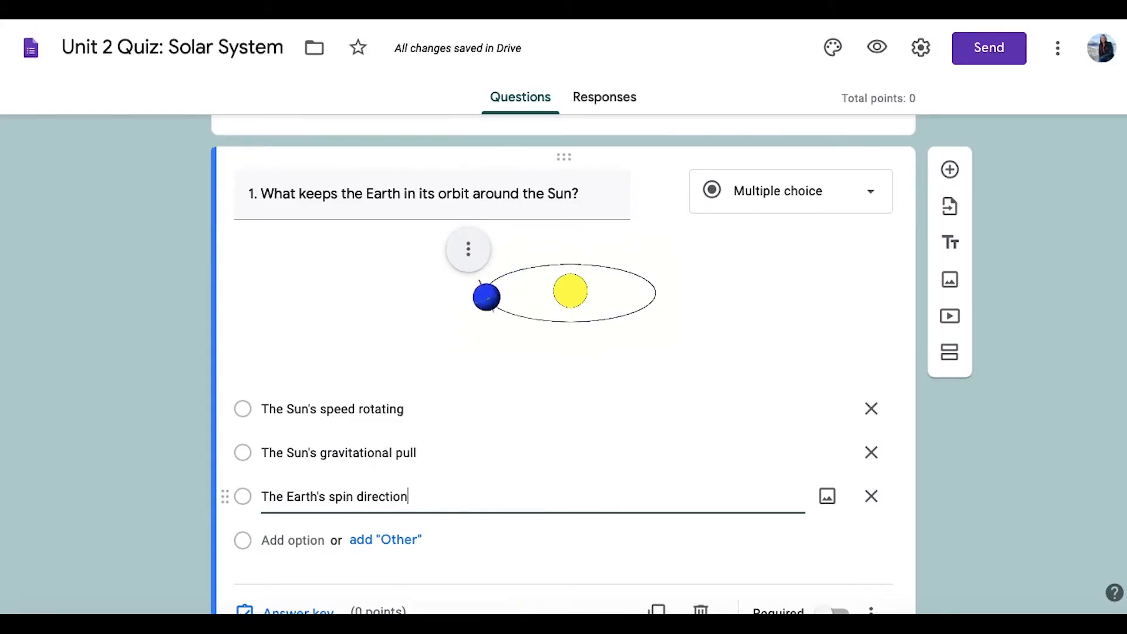
Add a fourth answer option to question 1 reading "The Earth's location between other planets"
{"action": "left_click", "coordinate": [273, 539]}
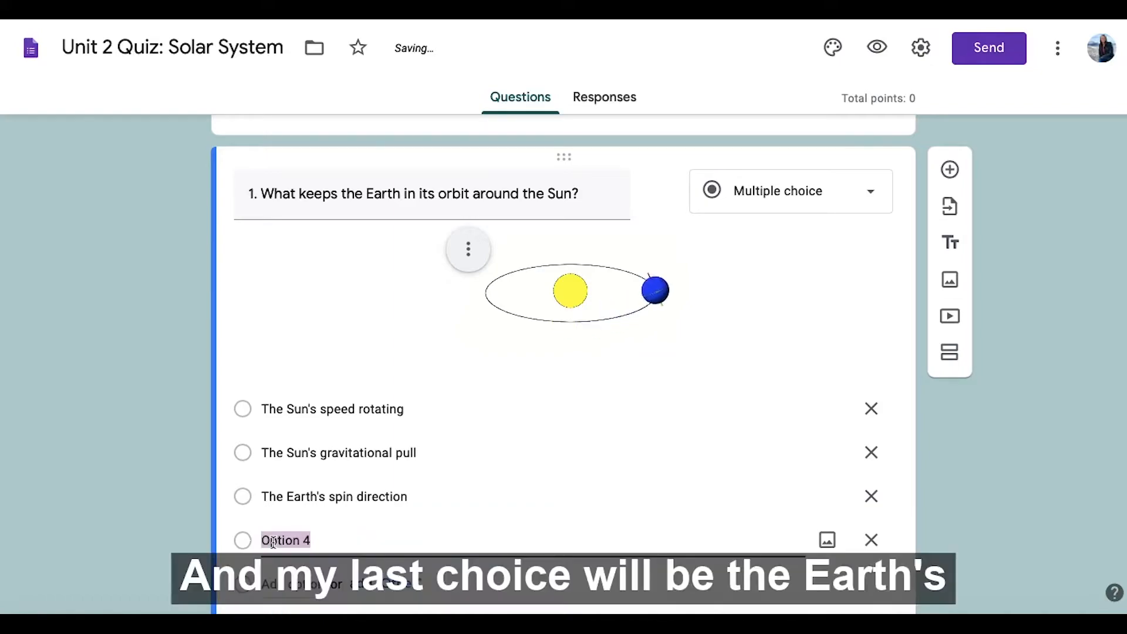
{"action": "type", "text": "The Ea"}
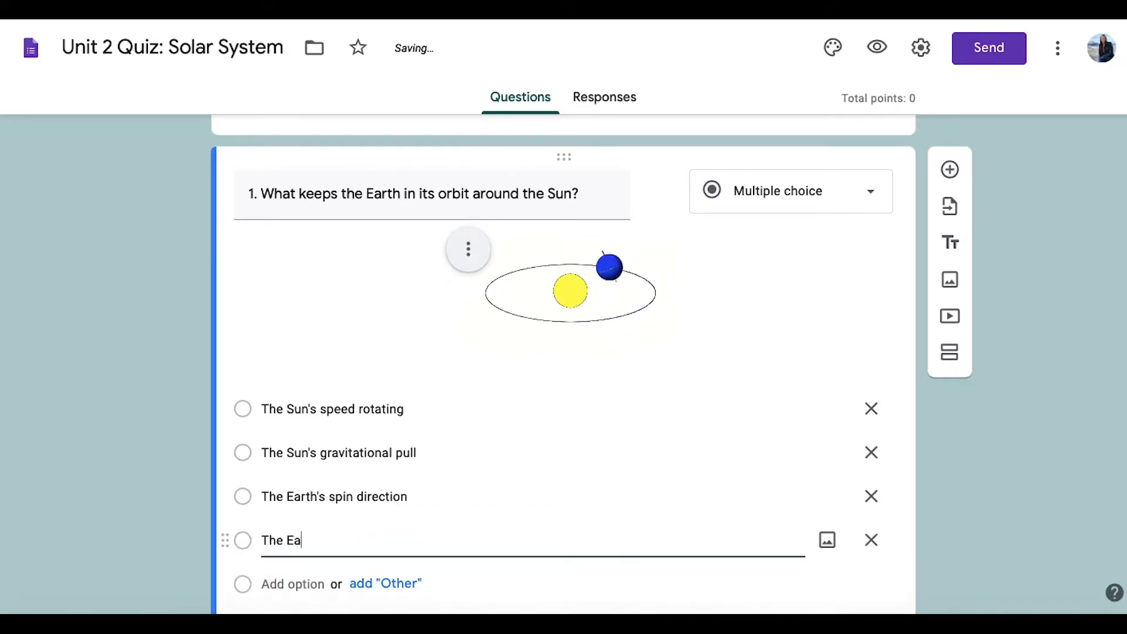
{"action": "type", "text": "rth's"}
{"action": "type", "text": " ;p"}
{"action": "key", "text": "BackSpace"}
{"action": "key", "text": "BackSpace"}
{"action": "type", "text": ";p"}
{"action": "key", "text": "BackSpace"}
{"action": "key", "text": "BackSpace"}
{"action": "type", "text": "location"}
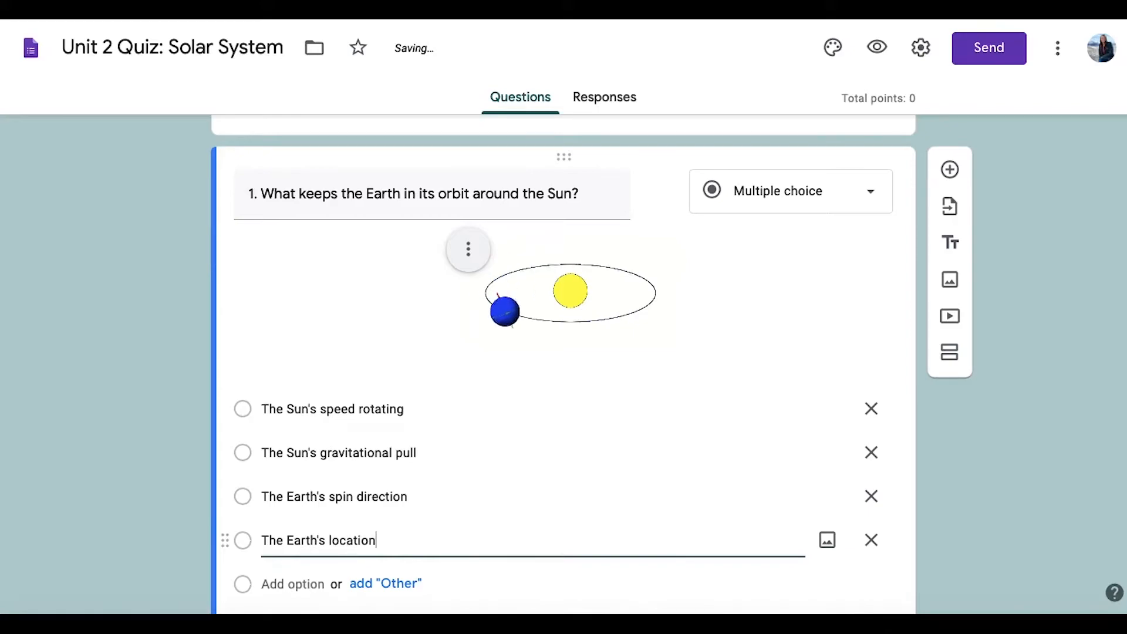
{"action": "type", "text": " between othe"}
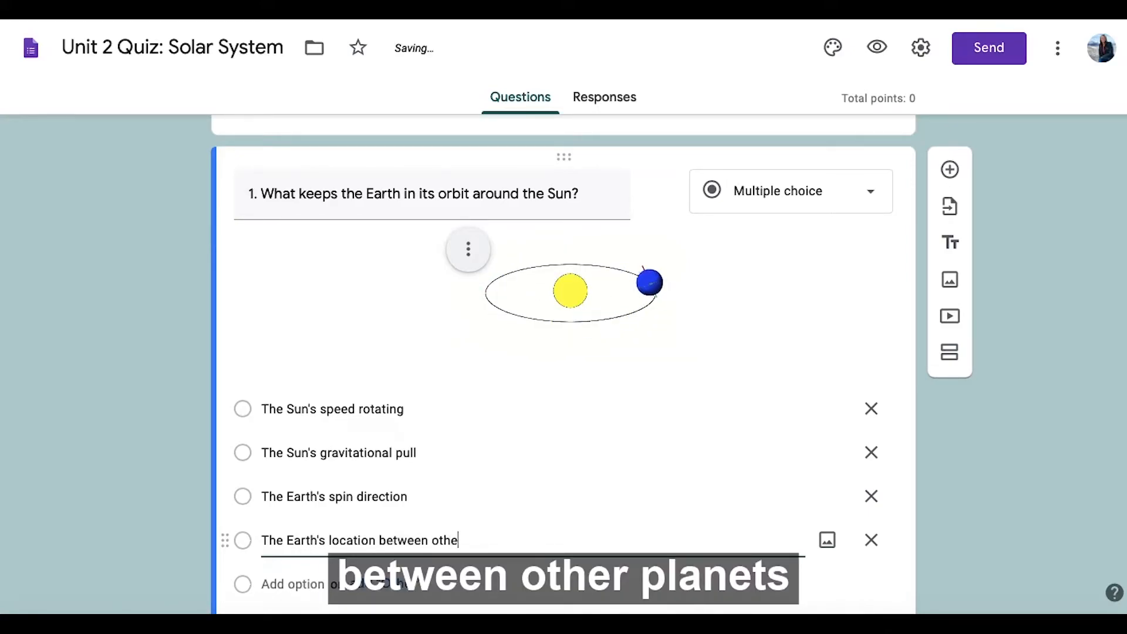
{"action": "type", "text": "r planets"}
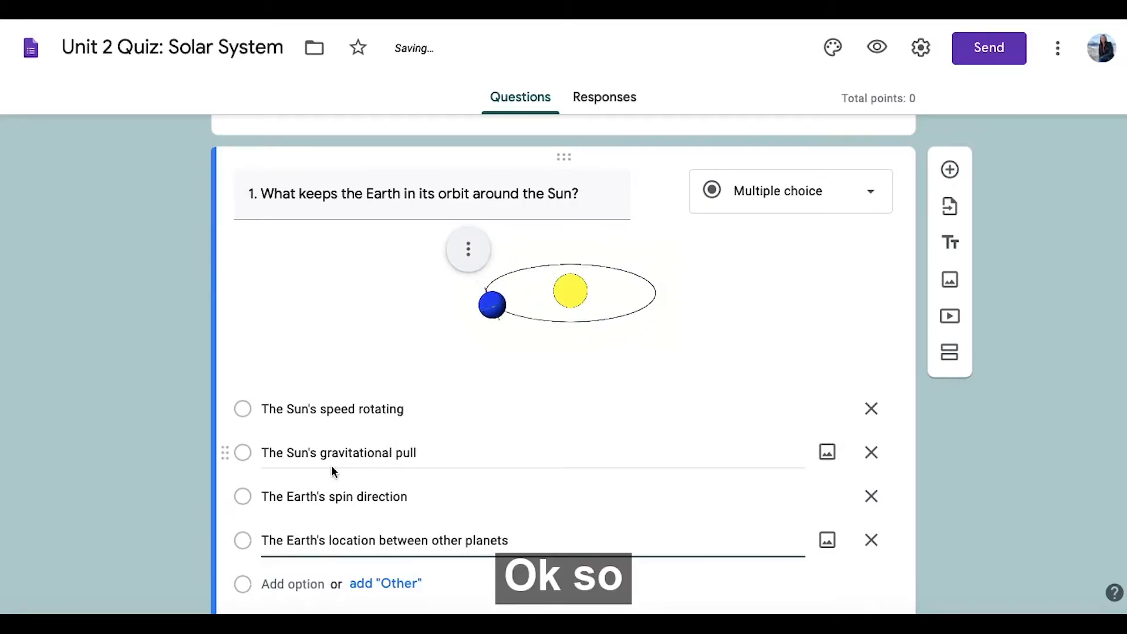
Make question 1 about the Earth's orbit a required question
{"action": "scroll", "coordinate": [331, 465], "scroll_direction": "down", "scroll_amount": 1}
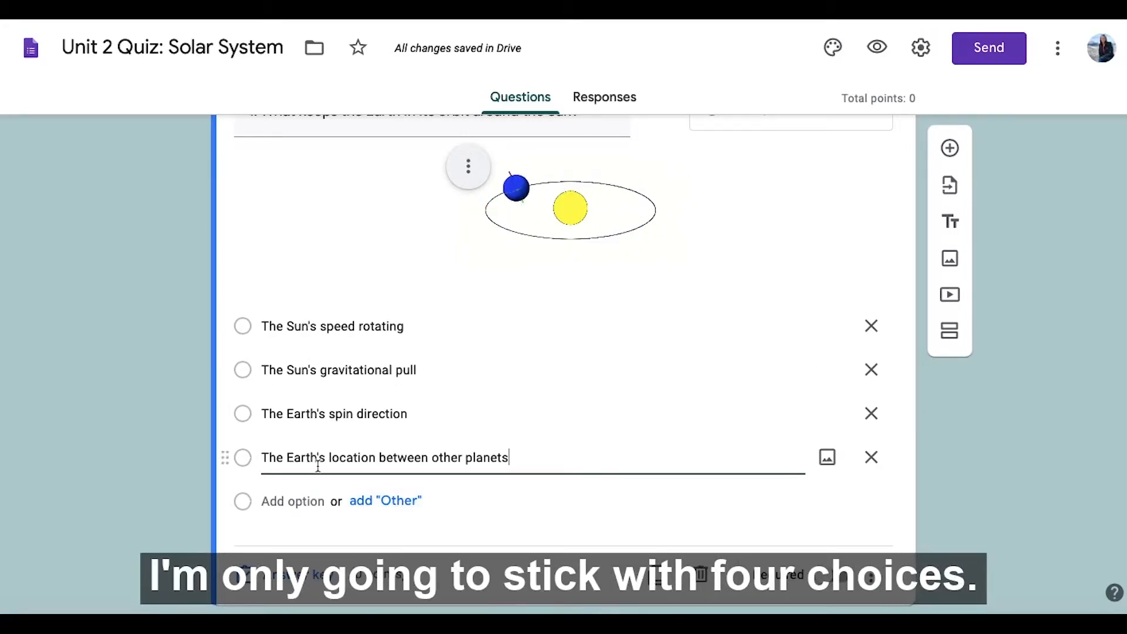
{"action": "scroll", "coordinate": [413, 427], "scroll_direction": "down", "scroll_amount": 1}
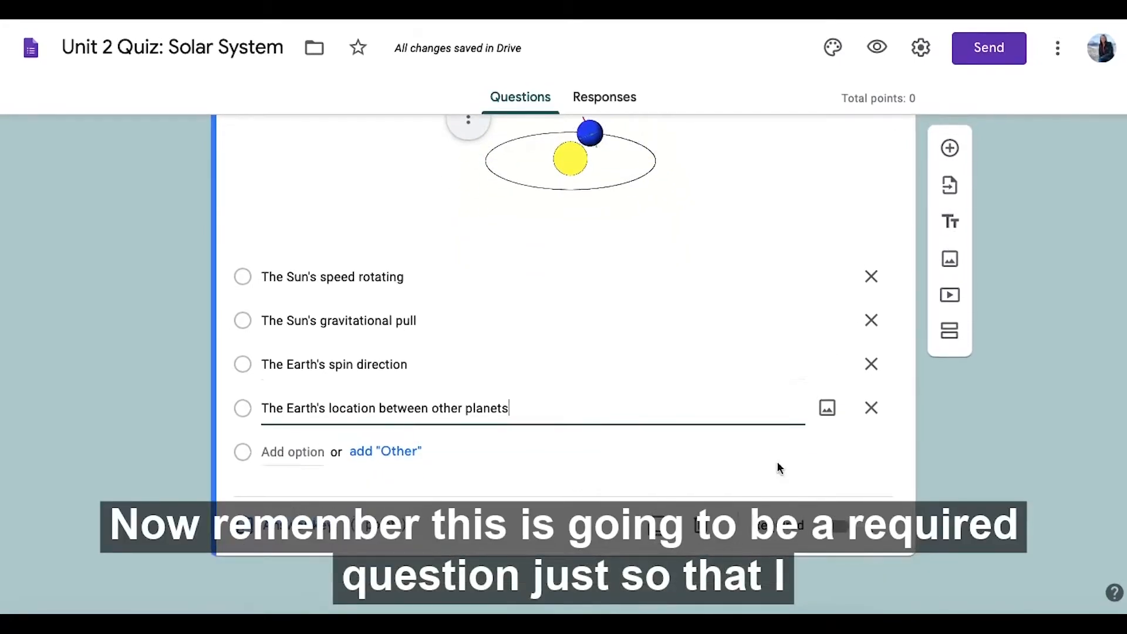
{"action": "left_click", "coordinate": [840, 526]}
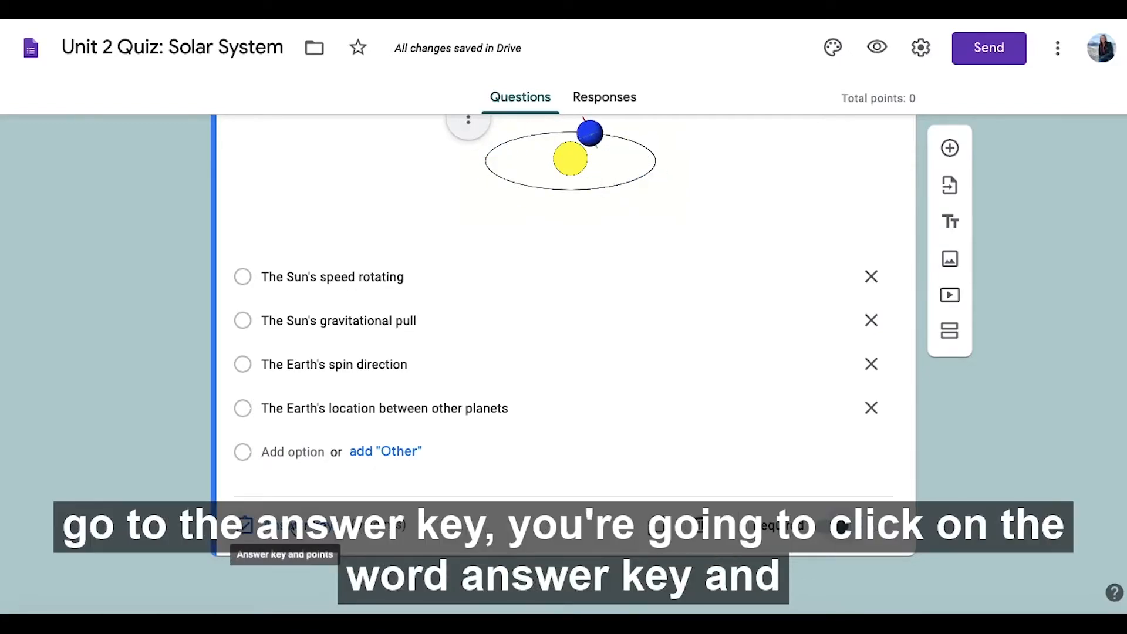
In question 1's answer key, assign 1 point and mark "The Sun's gravitational pull" as the correct answer
{"action": "left_click", "coordinate": [288, 526]}
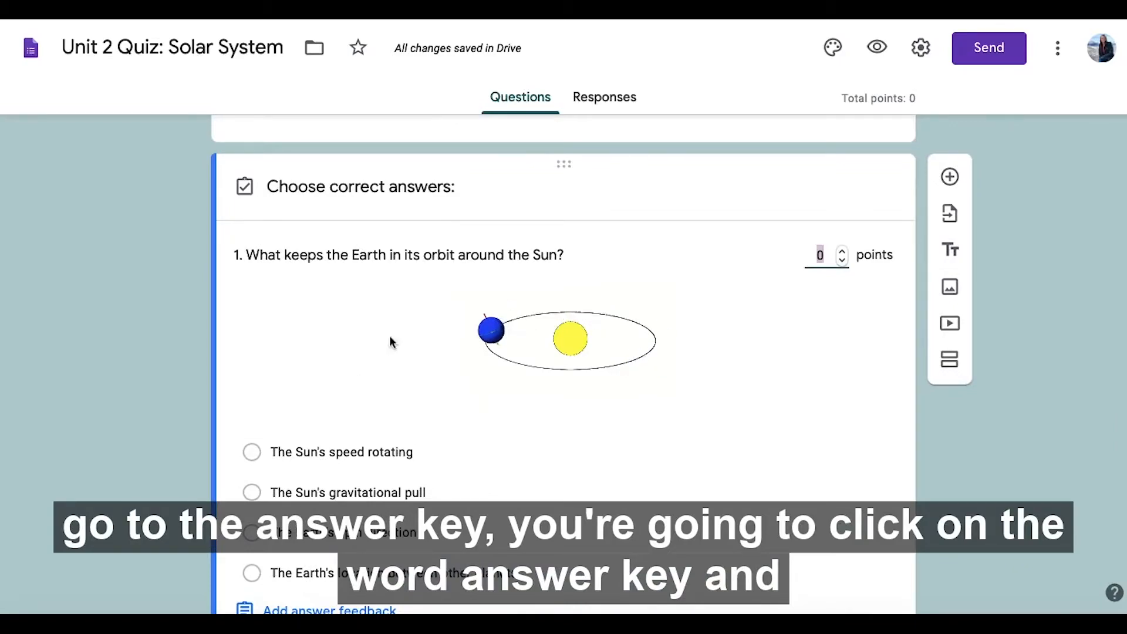
{"action": "left_click", "coordinate": [843, 252]}
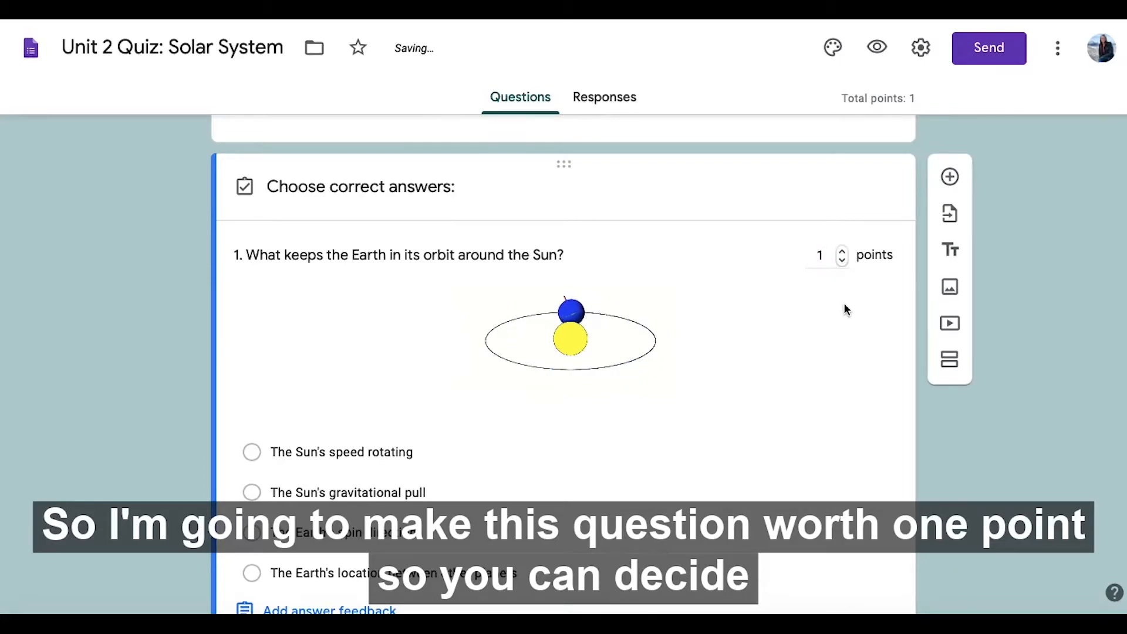
{"action": "scroll", "coordinate": [757, 359], "scroll_direction": "down", "scroll_amount": 3}
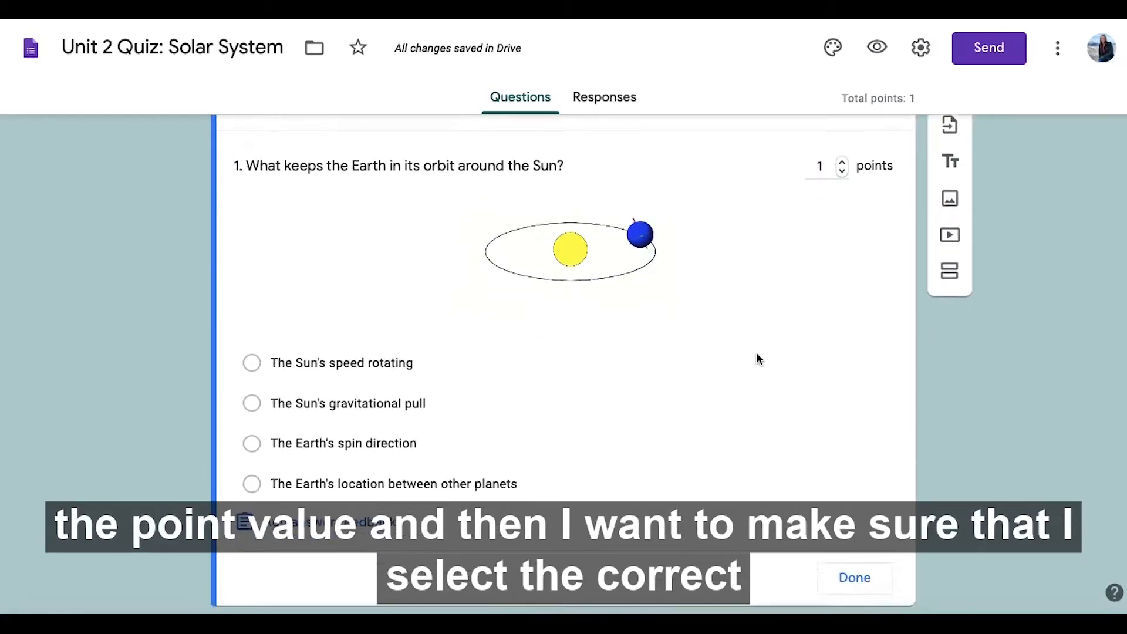
{"action": "scroll", "coordinate": [757, 359], "scroll_direction": "up", "scroll_amount": 1}
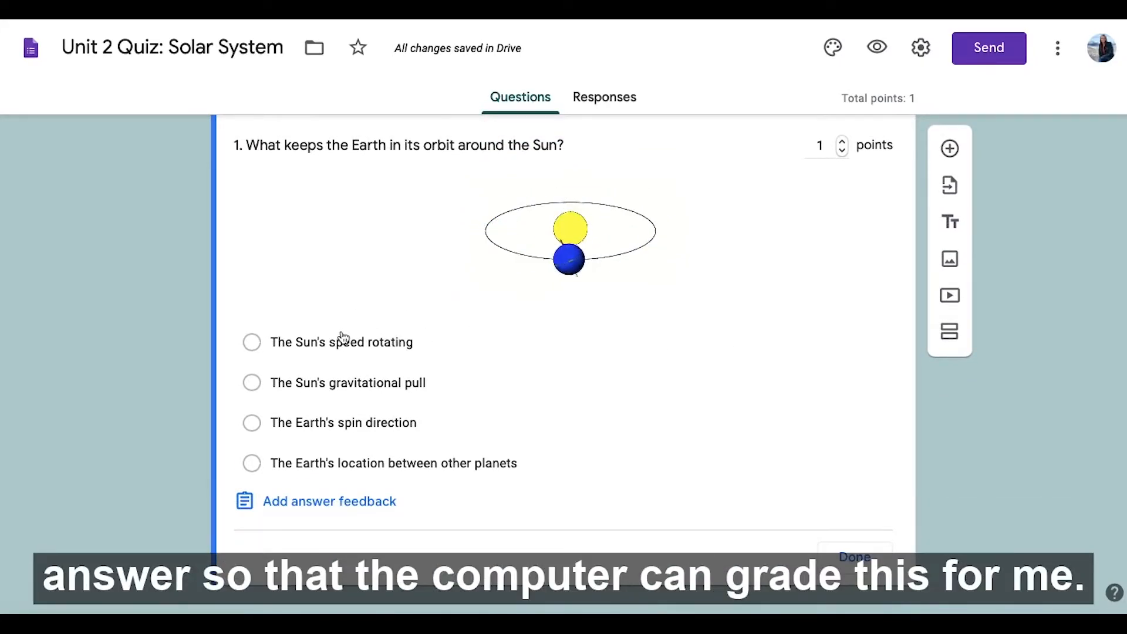
{"action": "left_click", "coordinate": [251, 383]}
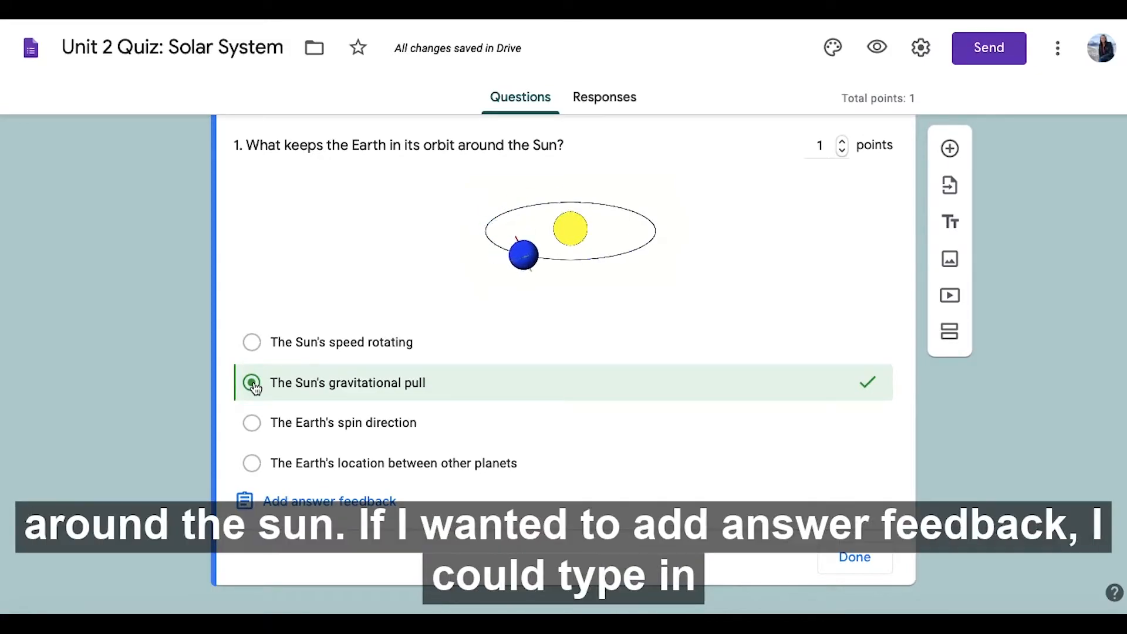
{"action": "left_click", "coordinate": [320, 502]}
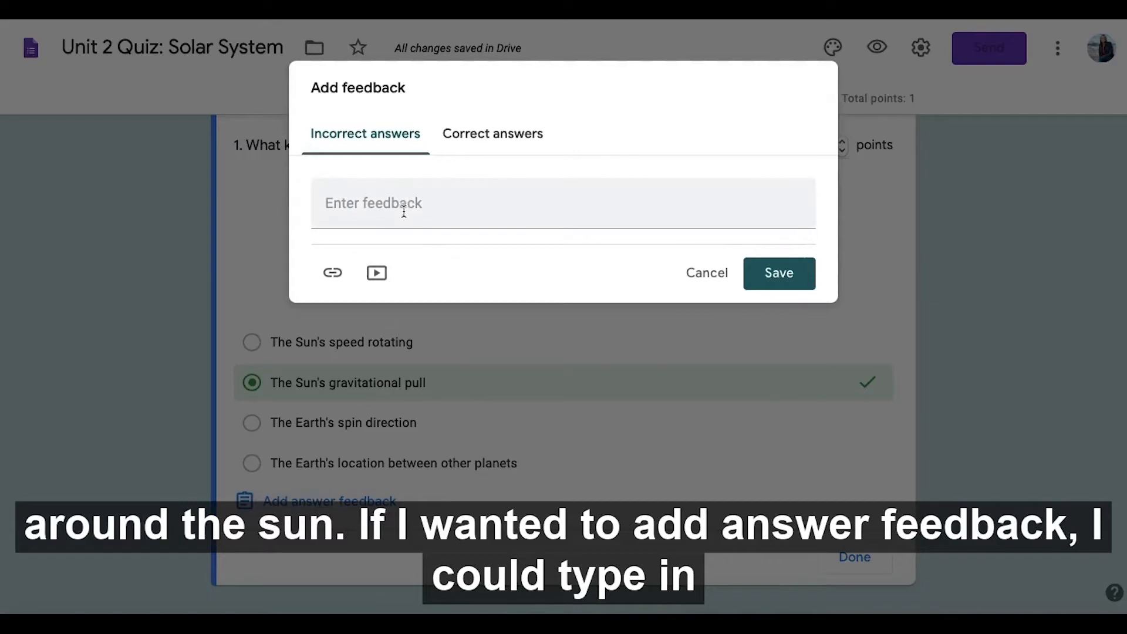
{"action": "left_click", "coordinate": [384, 207]}
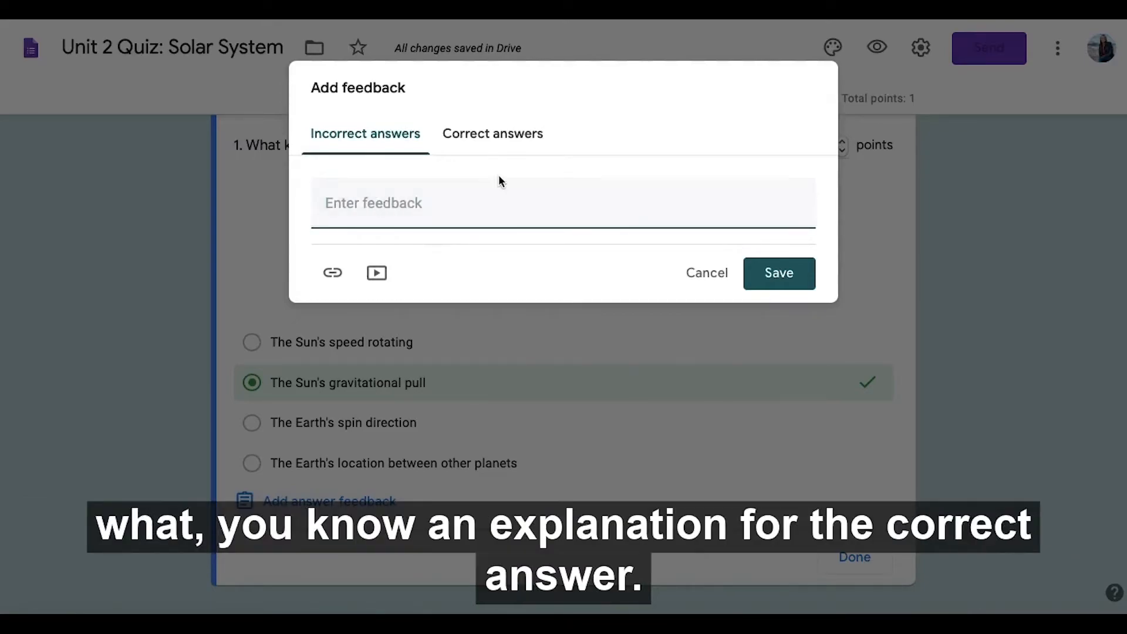
{"action": "left_click", "coordinate": [493, 143]}
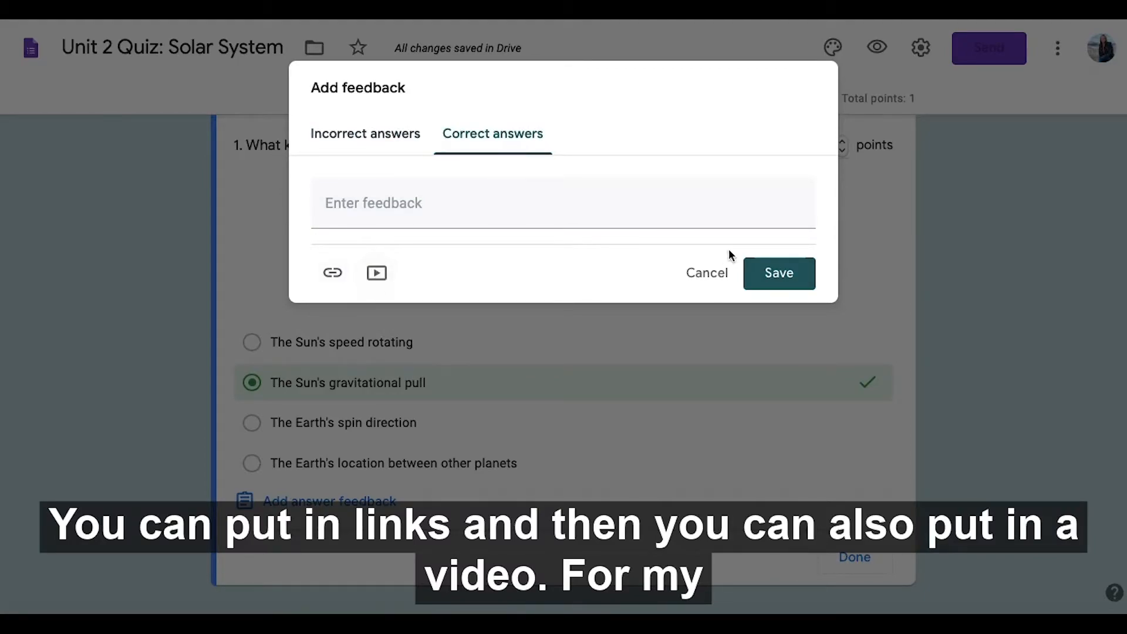
{"action": "left_click", "coordinate": [711, 274]}
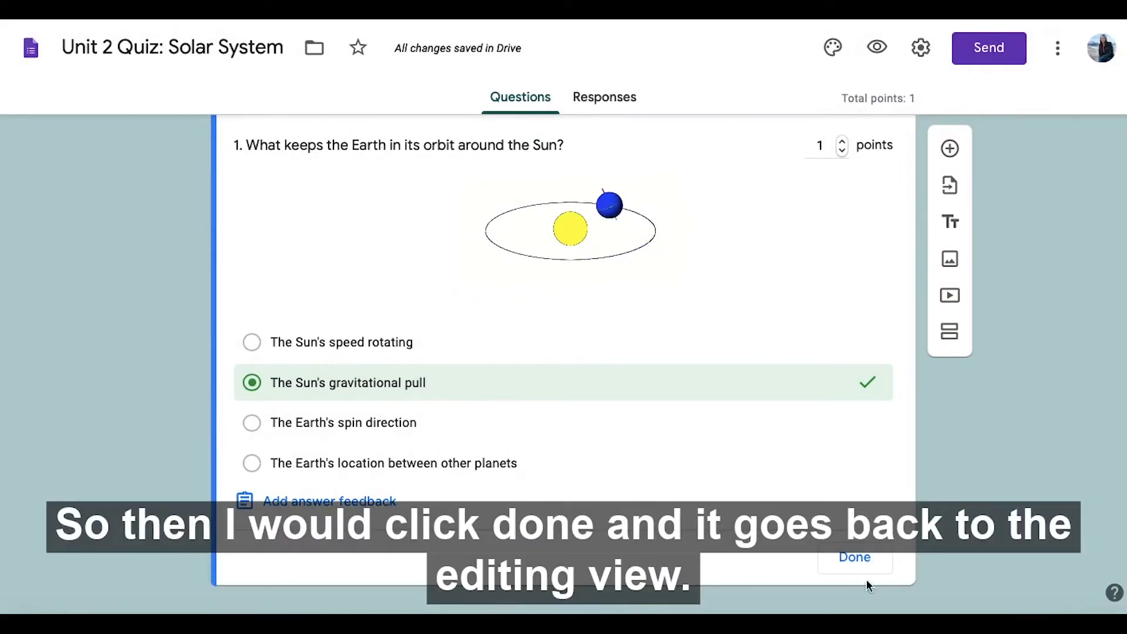
Finish question 1's answer key and add a new question below it with the type Multiple choice
{"action": "left_click", "coordinate": [867, 562]}
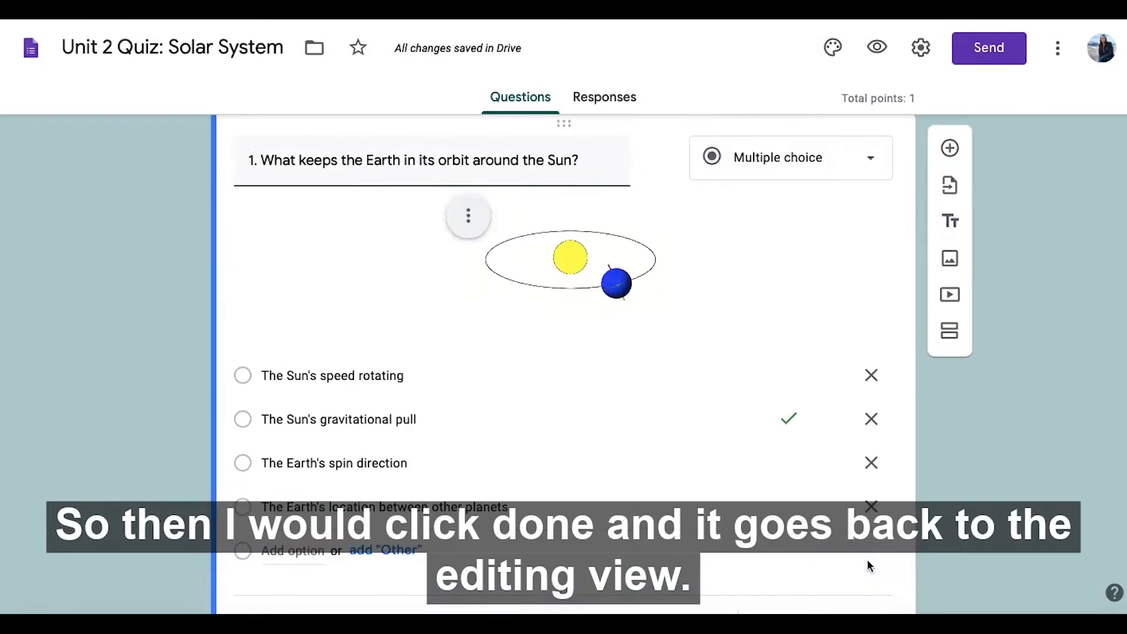
{"action": "scroll", "coordinate": [638, 429], "scroll_direction": "down", "scroll_amount": 2}
{"action": "scroll", "coordinate": [639, 433], "scroll_direction": "up", "scroll_amount": 3}
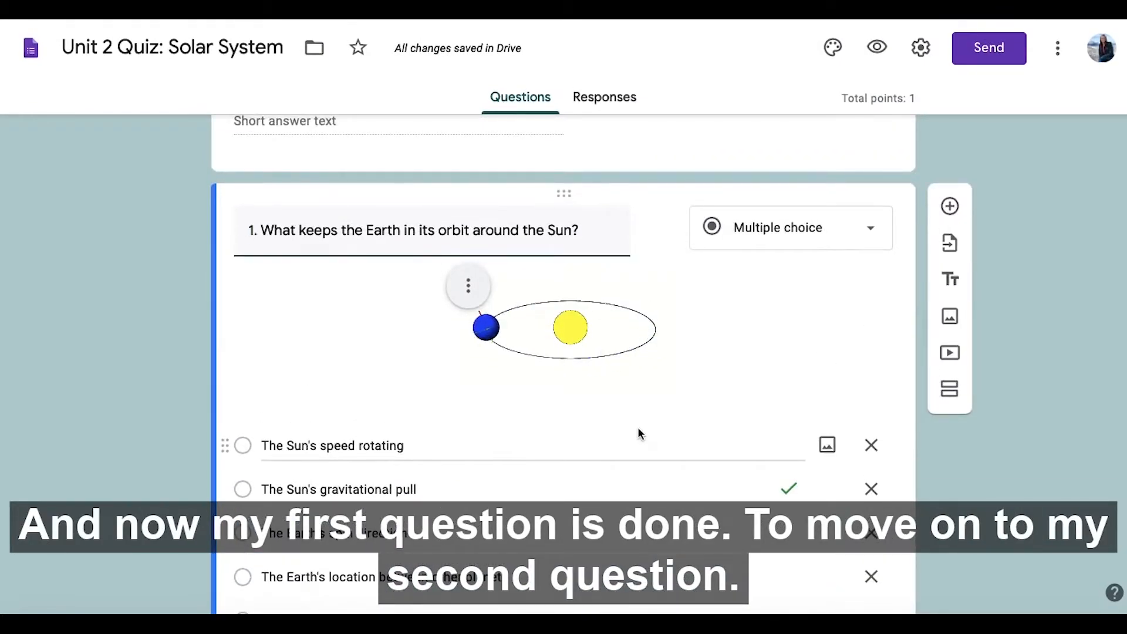
{"action": "scroll", "coordinate": [639, 433], "scroll_direction": "down", "scroll_amount": 3}
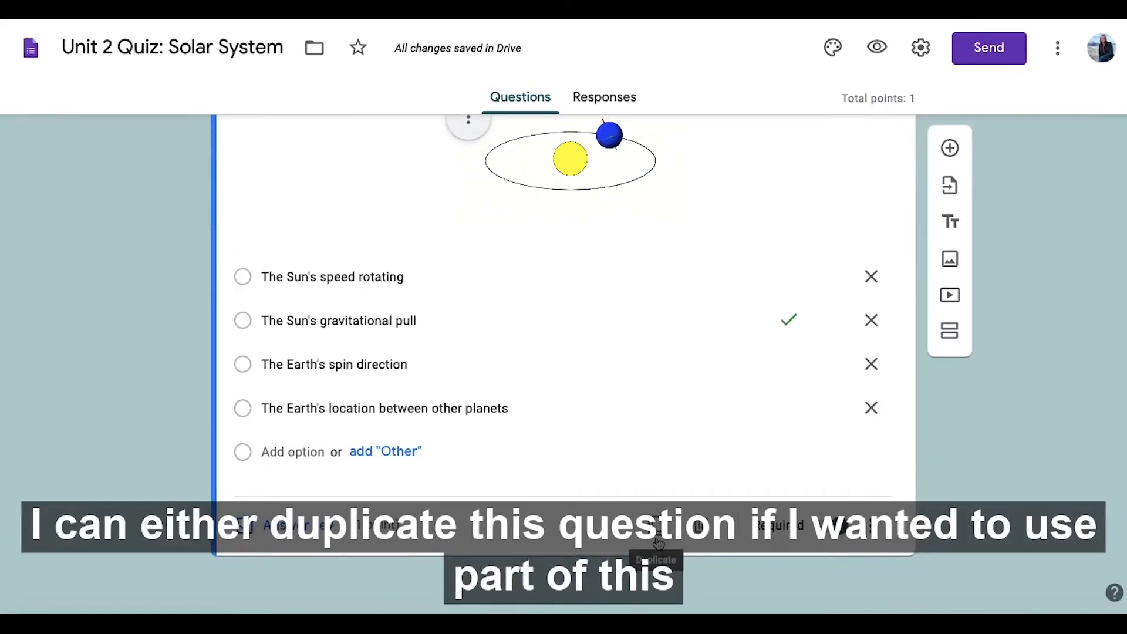
{"action": "scroll", "coordinate": [639, 308], "scroll_direction": "up", "scroll_amount": 2}
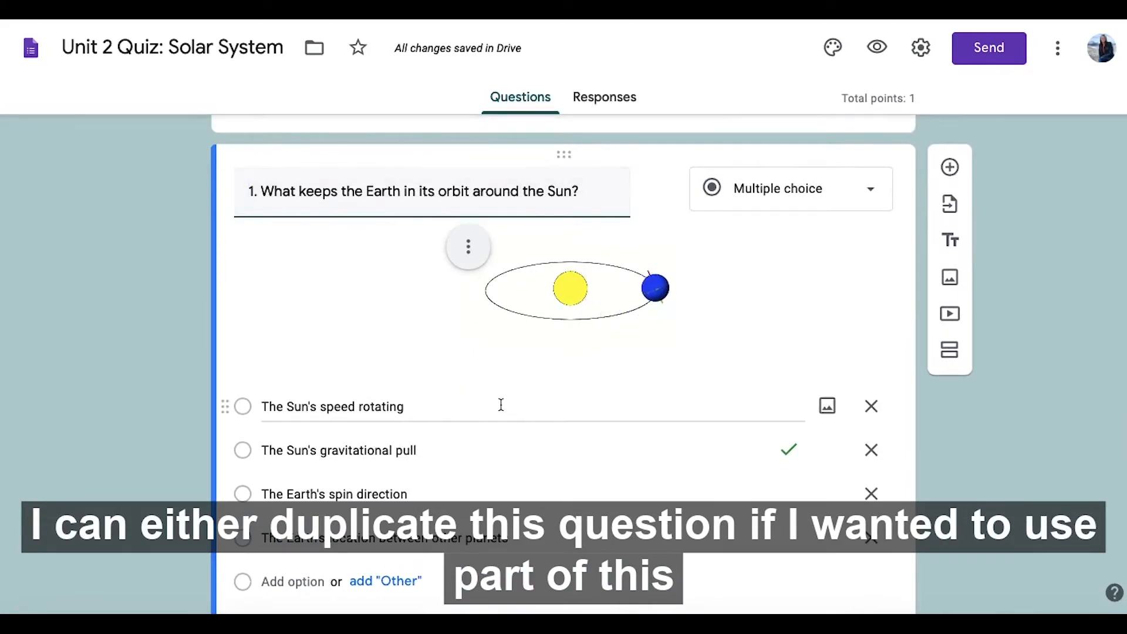
{"action": "left_click", "coordinate": [950, 168]}
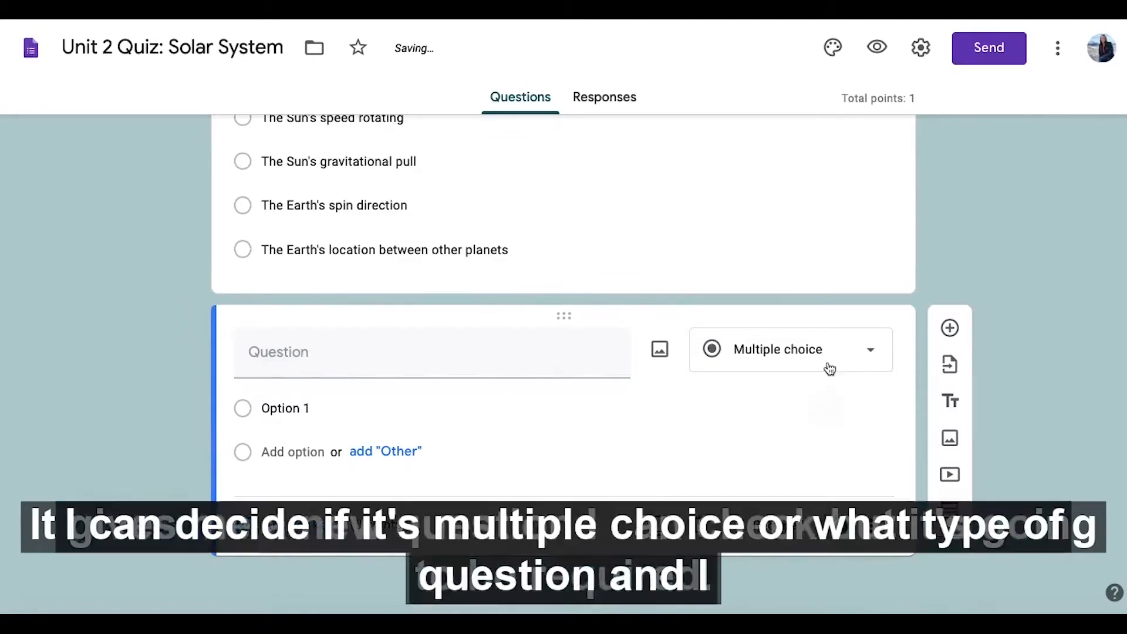
{"action": "left_click", "coordinate": [827, 357]}
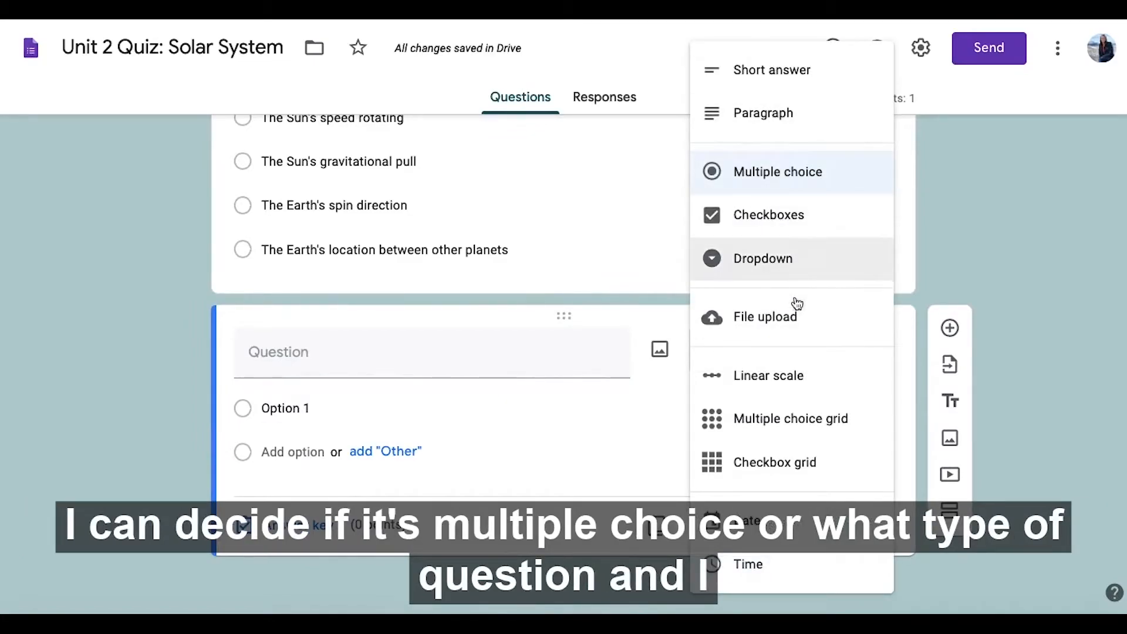
{"action": "left_click", "coordinate": [781, 173]}
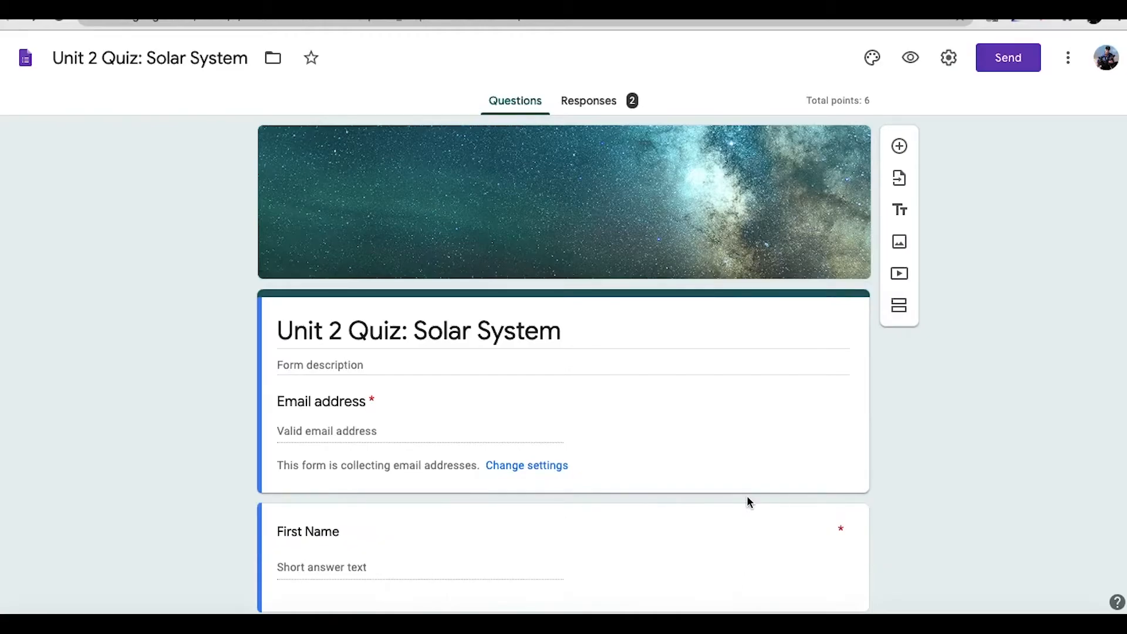
Review the finished quiz from the title down through questions 1 to 5, checking each question's type and answer choices
{"action": "scroll", "coordinate": [746, 502], "scroll_direction": "down", "scroll_amount": 5}
{"action": "scroll", "coordinate": [748, 502], "scroll_direction": "down", "scroll_amount": 4}
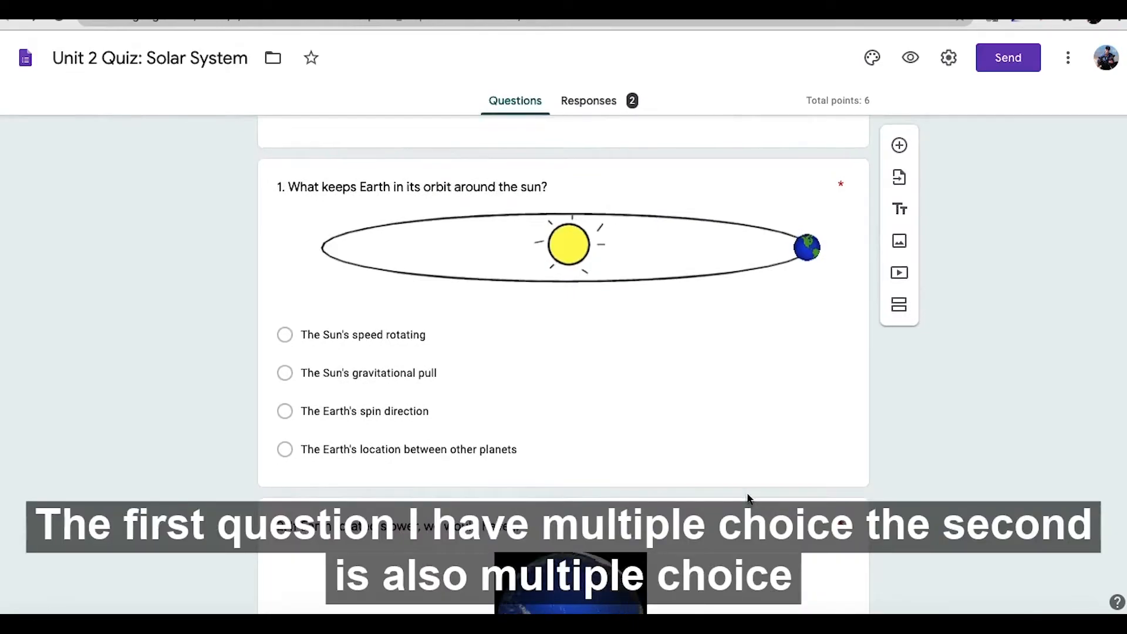
{"action": "scroll", "coordinate": [748, 501], "scroll_direction": "down", "scroll_amount": 2}
{"action": "scroll", "coordinate": [748, 496], "scroll_direction": "down", "scroll_amount": 4}
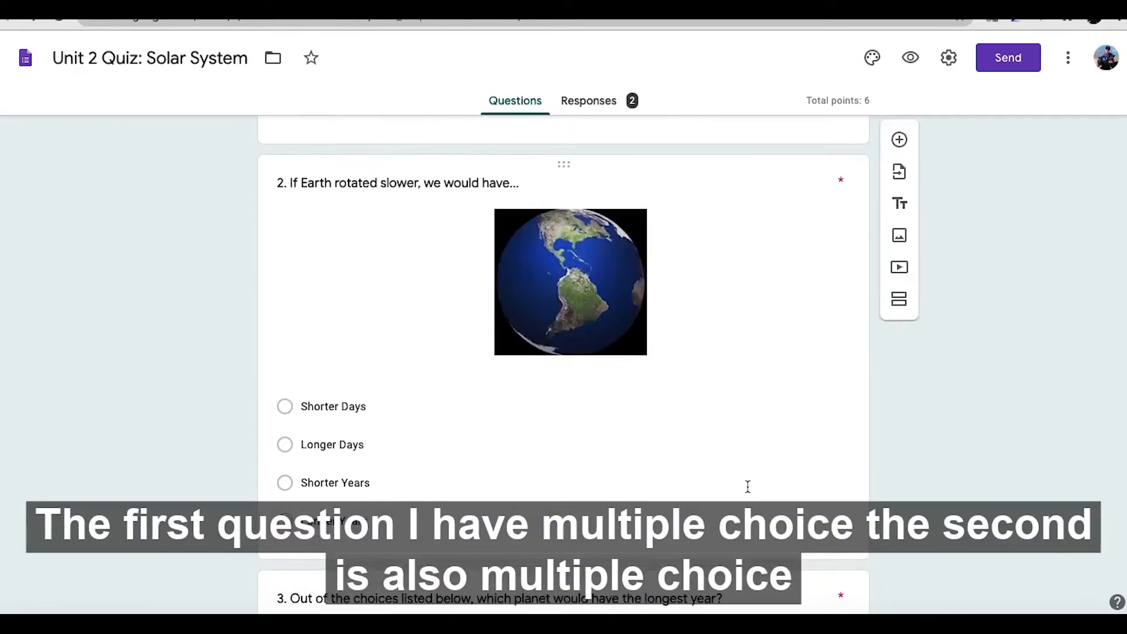
{"action": "scroll", "coordinate": [747, 490], "scroll_direction": "down", "scroll_amount": 8}
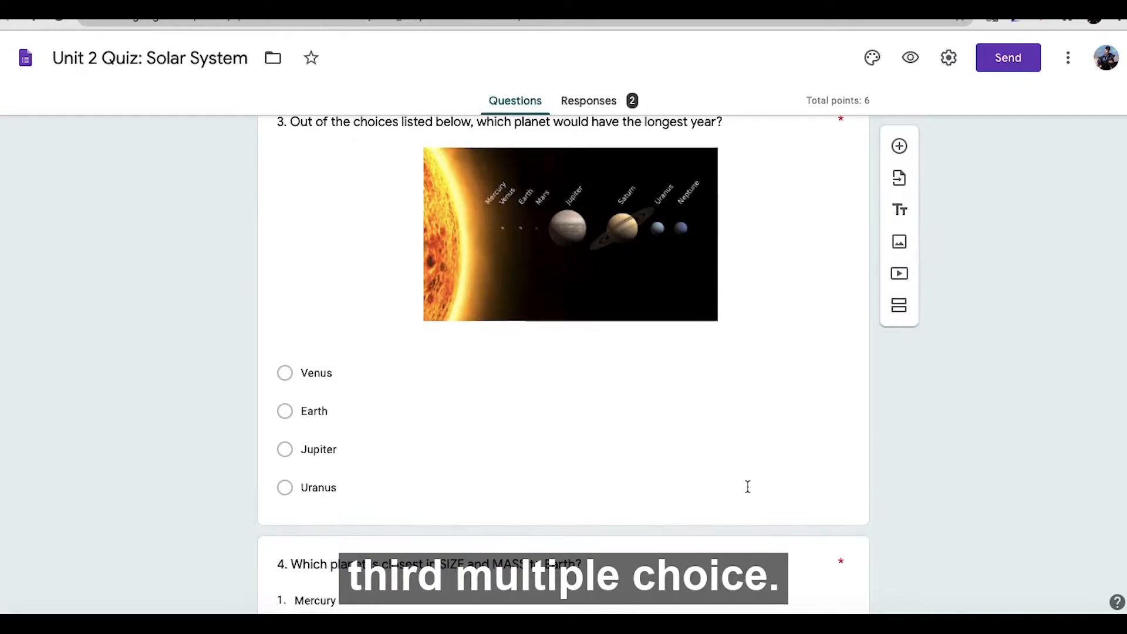
{"action": "scroll", "coordinate": [747, 486], "scroll_direction": "down", "scroll_amount": 6}
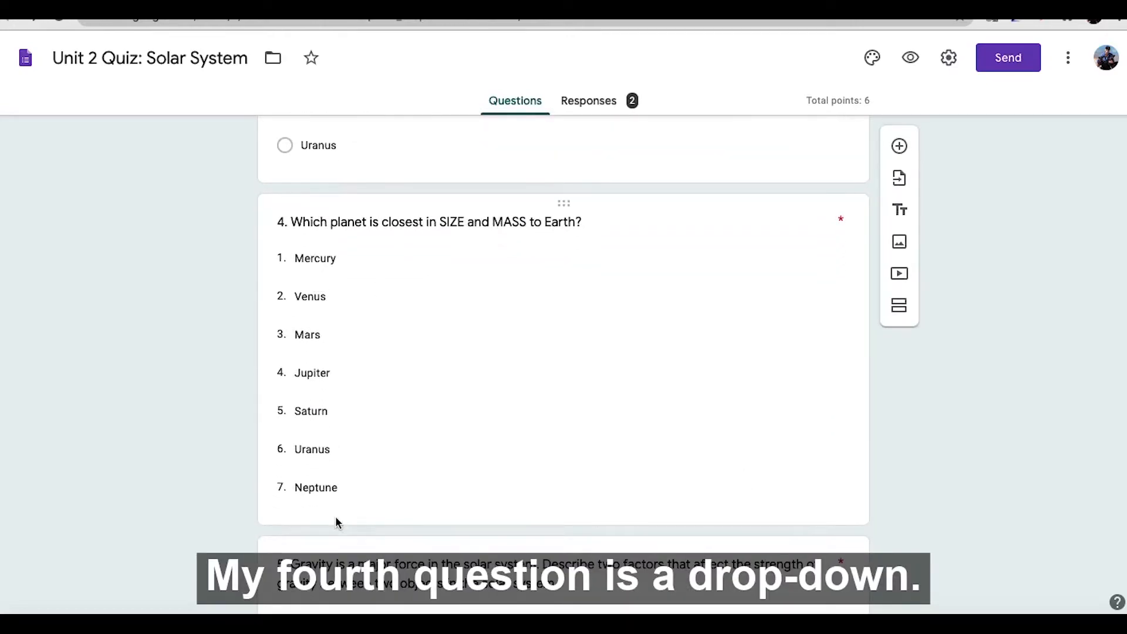
{"action": "scroll", "coordinate": [399, 340], "scroll_direction": "down", "scroll_amount": 2}
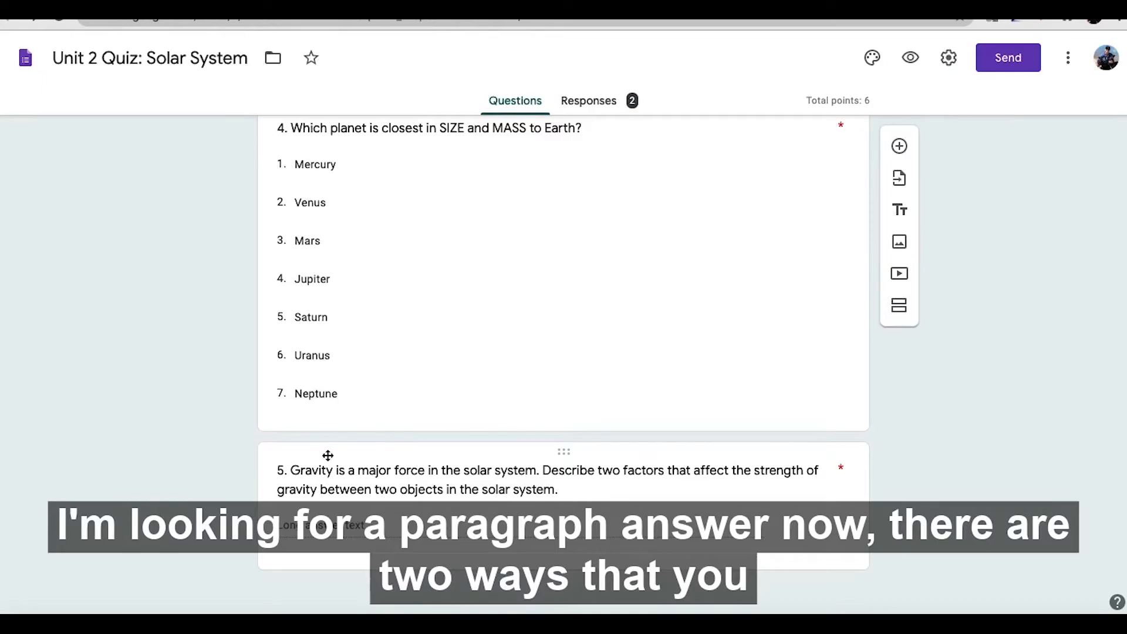
{"action": "scroll", "coordinate": [442, 340], "scroll_direction": "up", "scroll_amount": 20}
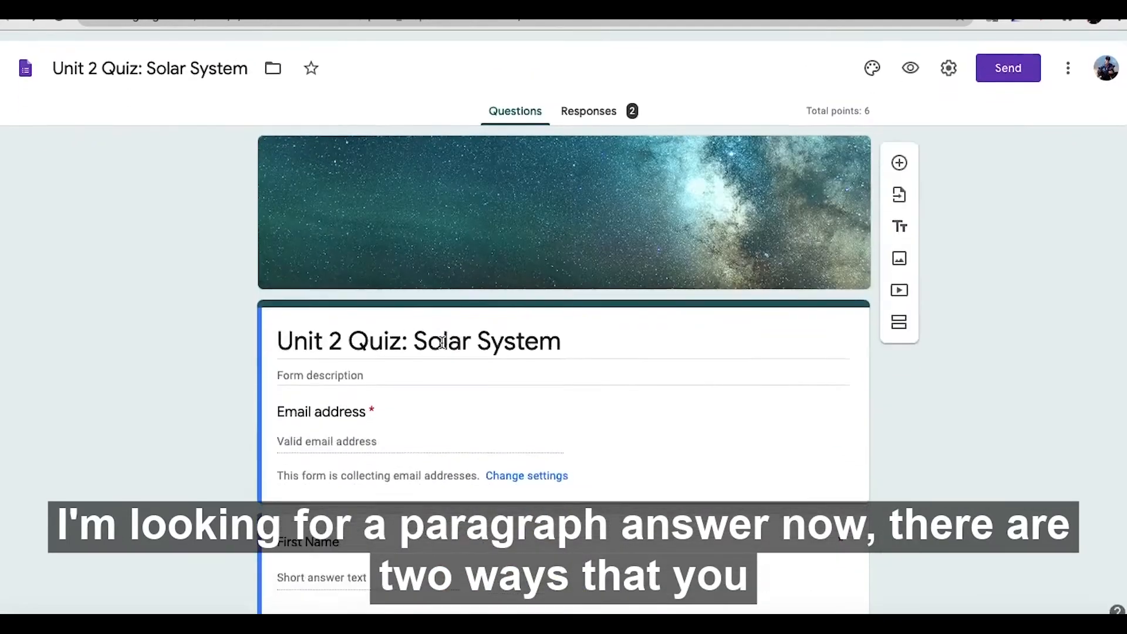
Look at the form's email and link sending options, and leave without sending the quiz
{"action": "left_click", "coordinate": [1004, 62]}
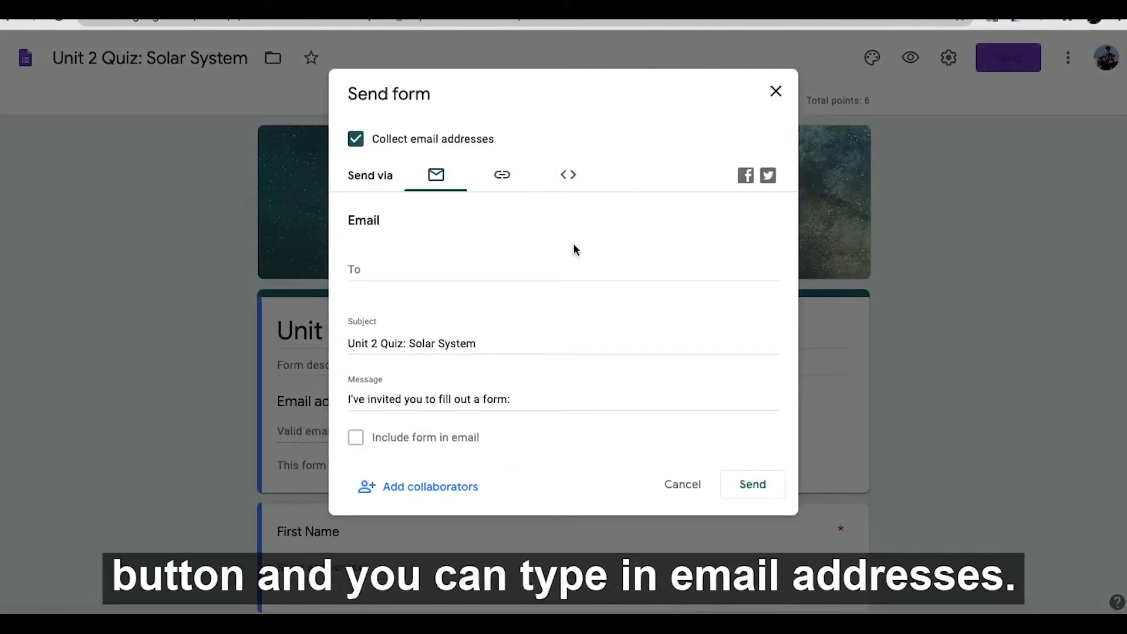
{"action": "left_click", "coordinate": [501, 176]}
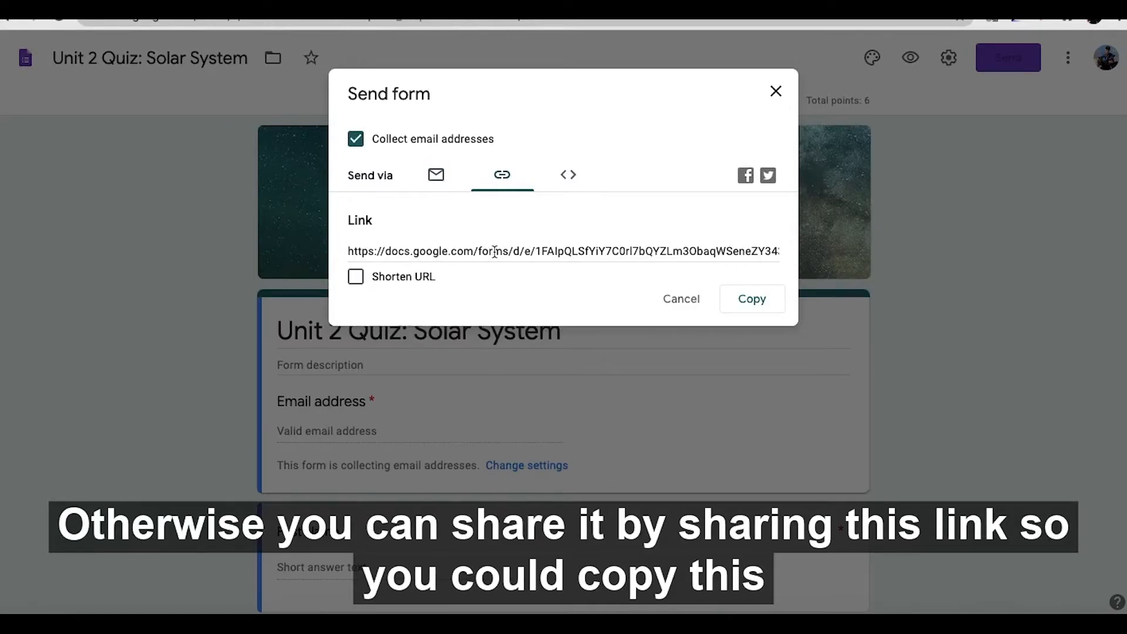
{"action": "left_click", "coordinate": [680, 301]}
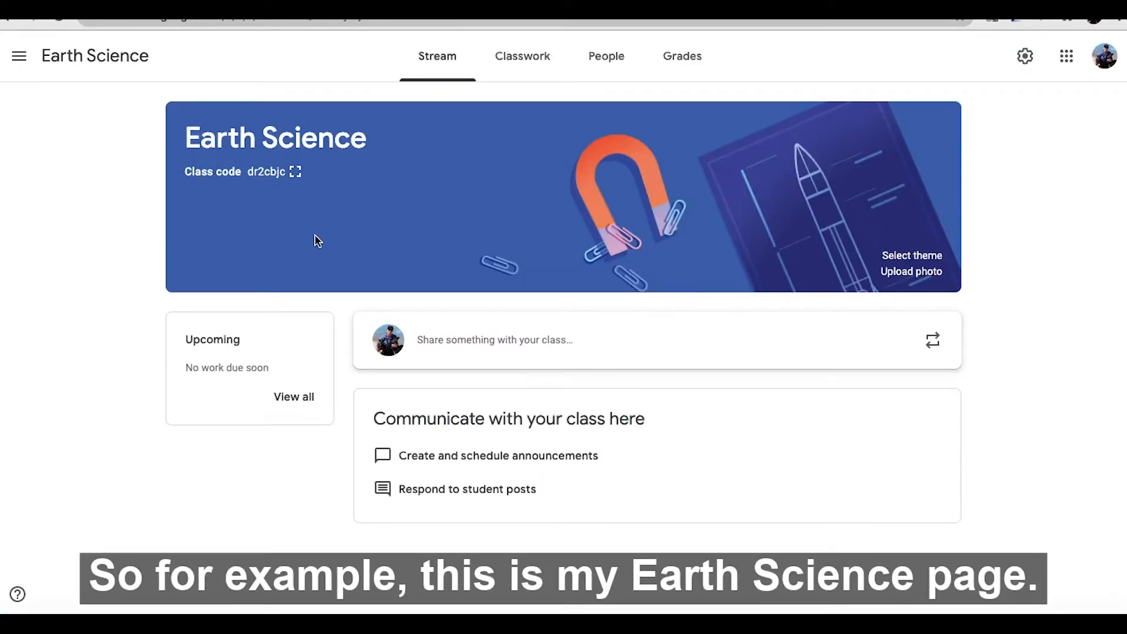
In Google Classroom's Earth Science class, create a quiz assignment titled "Unit 2 Quiz - Solar System"
{"action": "left_click", "coordinate": [521, 59]}
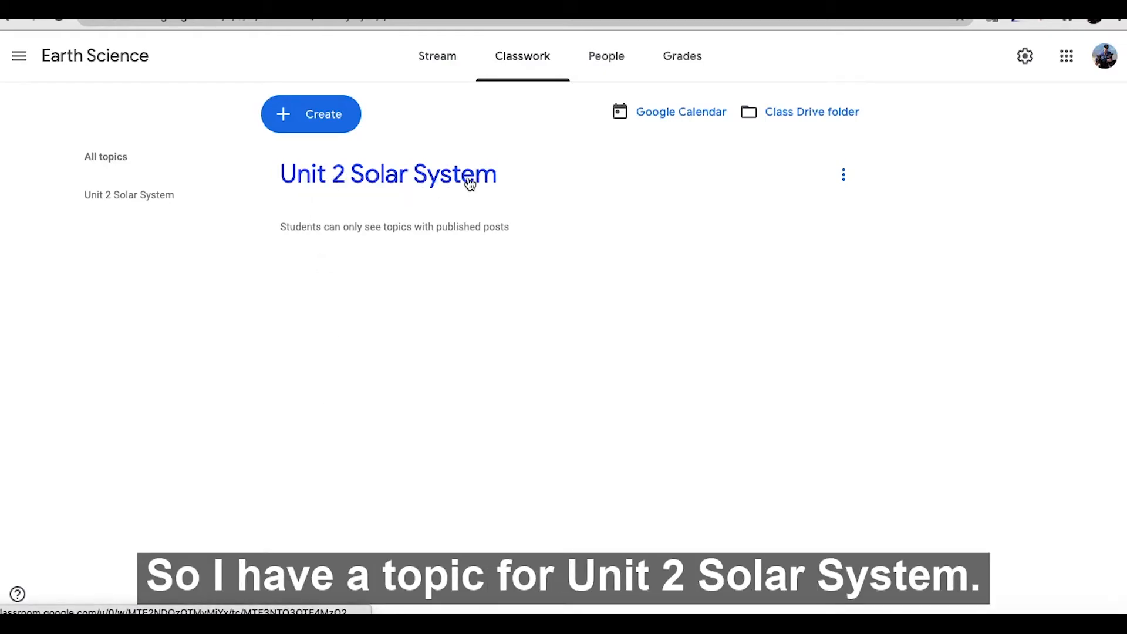
{"action": "left_click", "coordinate": [305, 119]}
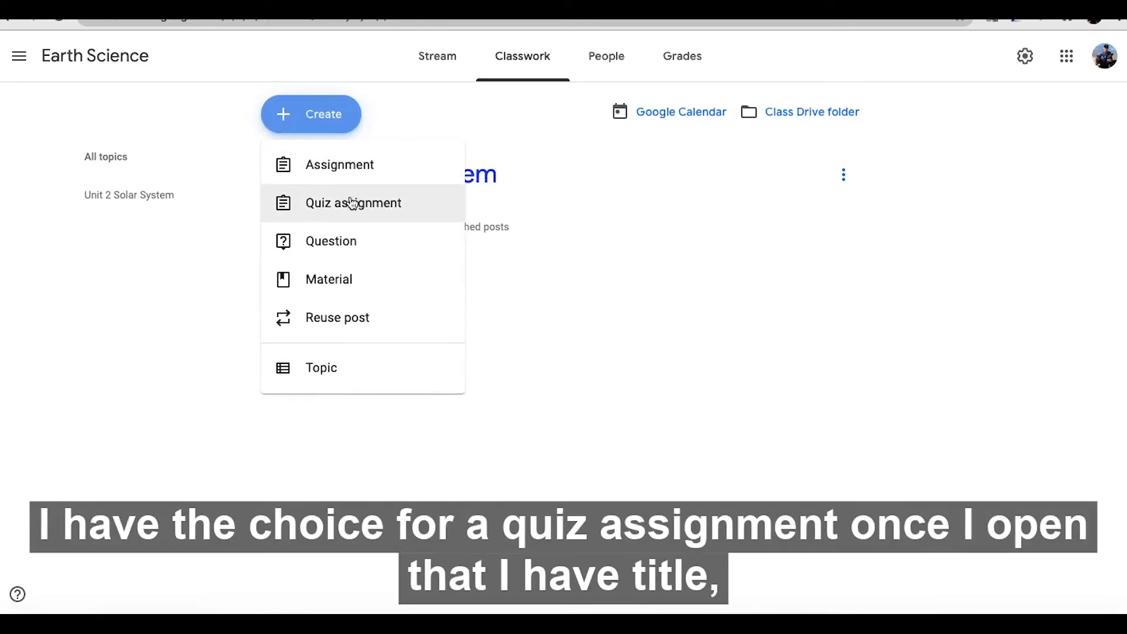
{"action": "left_click", "coordinate": [352, 203]}
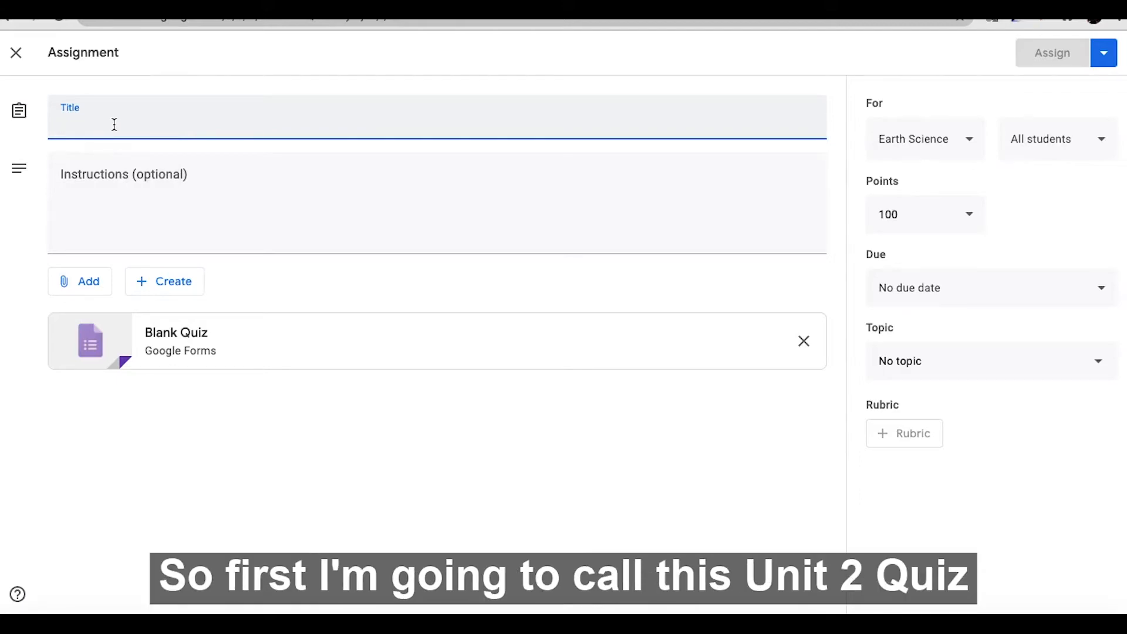
{"action": "type", "text": "Unit "}
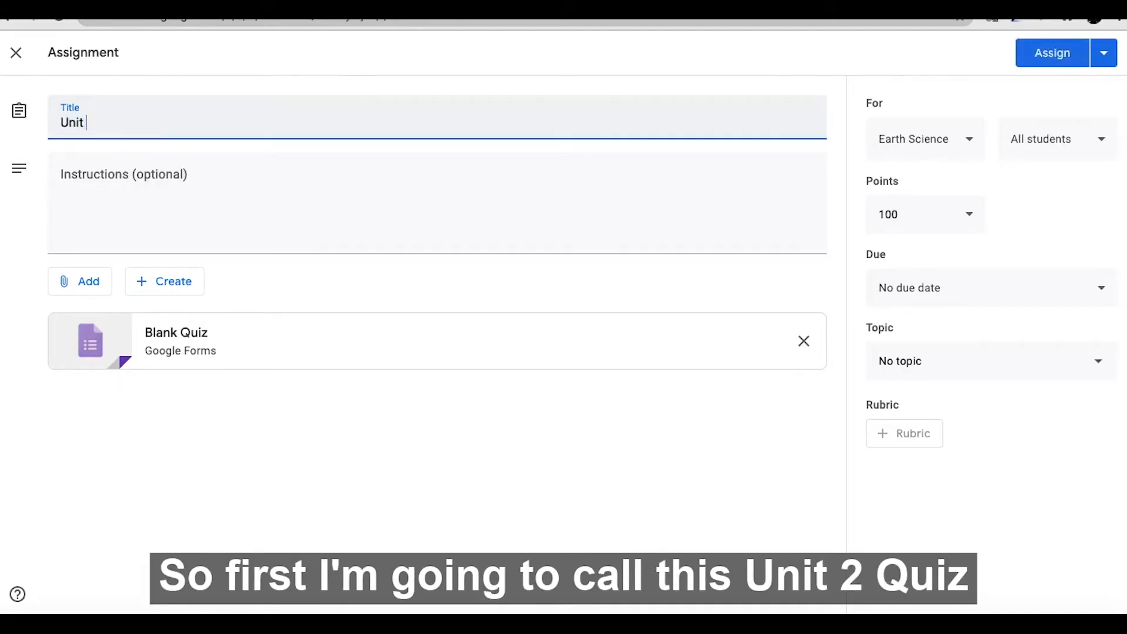
{"action": "type", "text": "2 Quiz - Sola"}
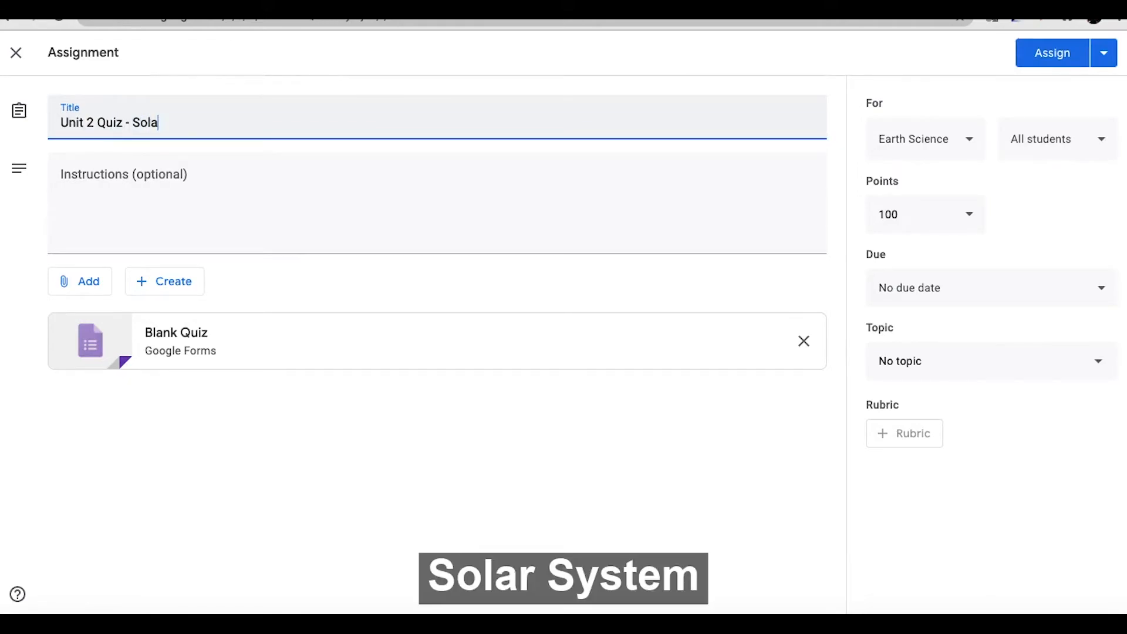
{"action": "type", "text": "r System"}
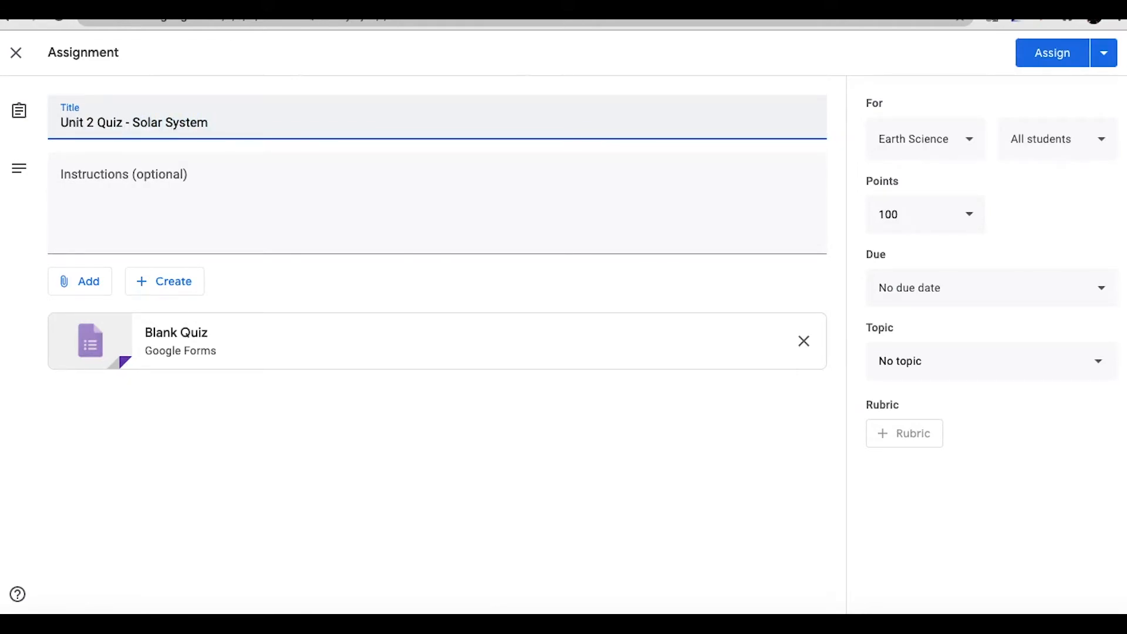
Add the assignment instructions "Please complete this quiz."
{"action": "left_click", "coordinate": [106, 179]}
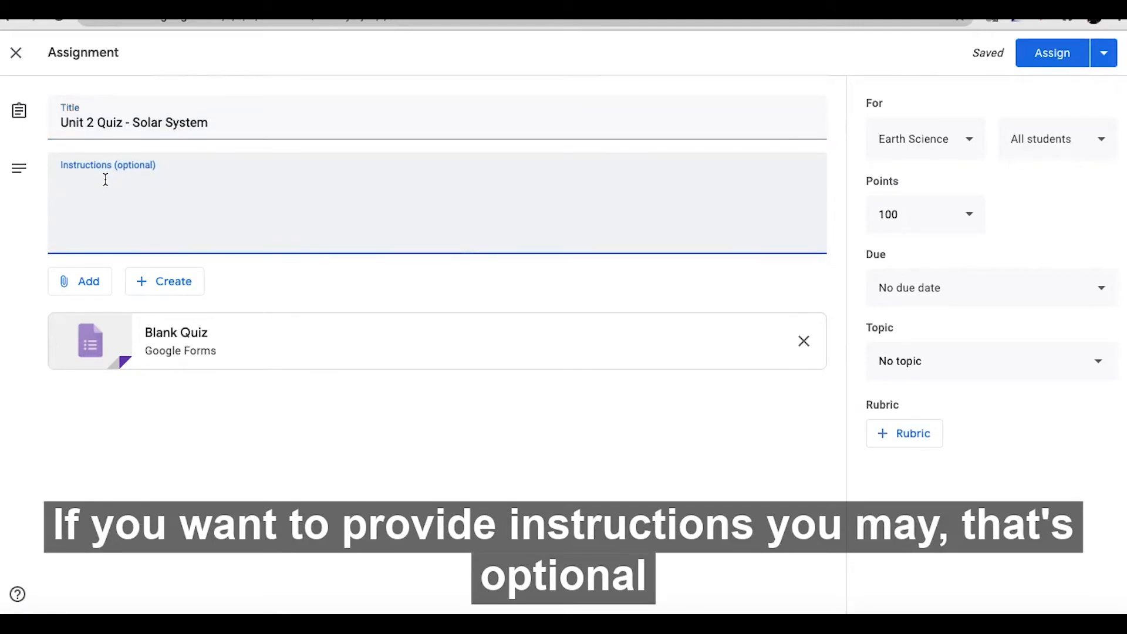
{"action": "type", "text": "Please complete t"}
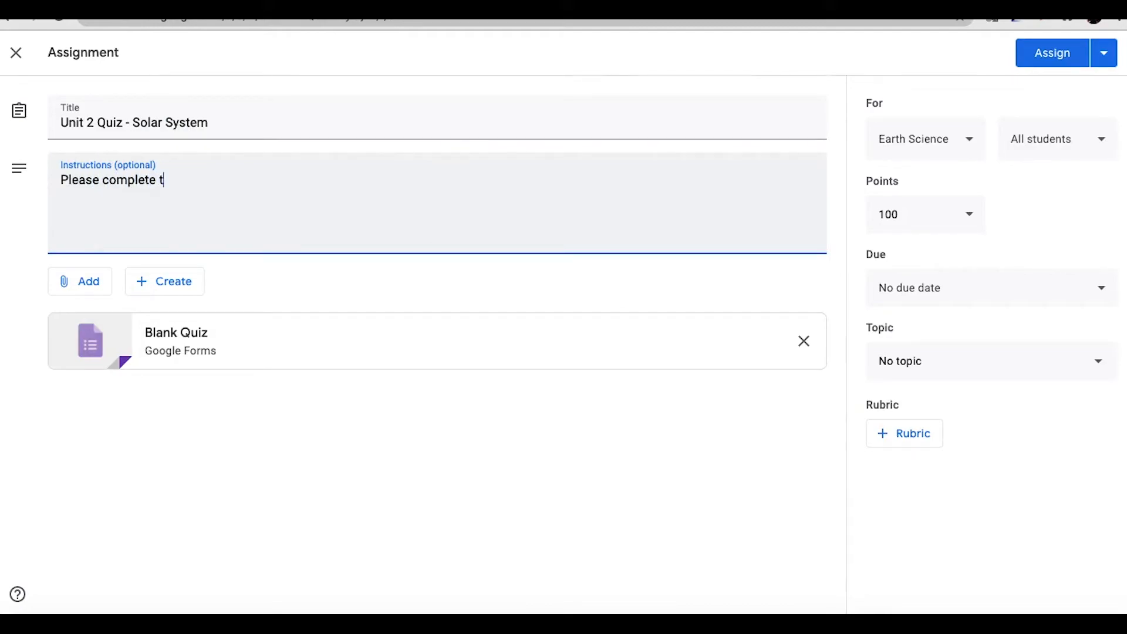
{"action": "type", "text": "his quiz."}
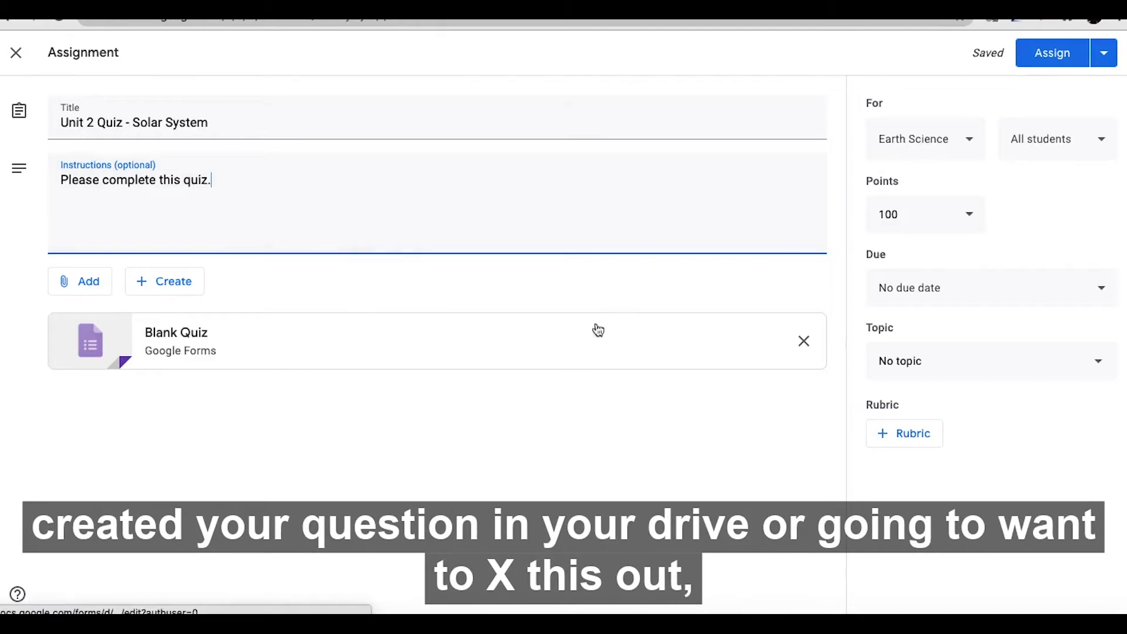
Replace the attached Blank Quiz with the "Unit 2 Quiz: Solar System" form from Google Drive
{"action": "left_click", "coordinate": [806, 345]}
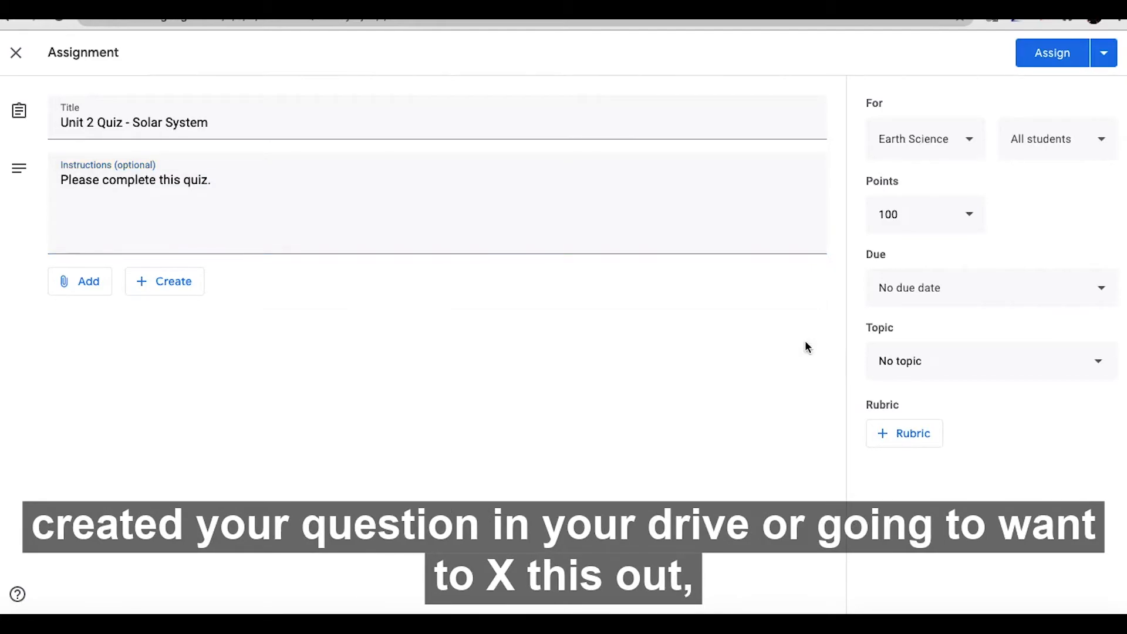
{"action": "left_click", "coordinate": [88, 290]}
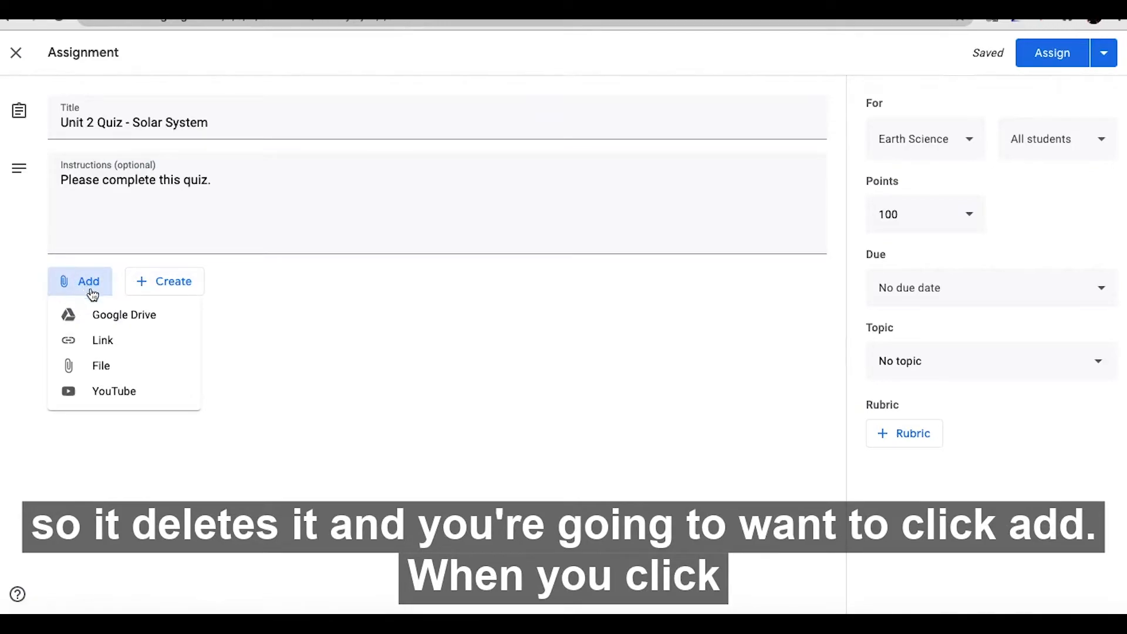
{"action": "left_click", "coordinate": [116, 317]}
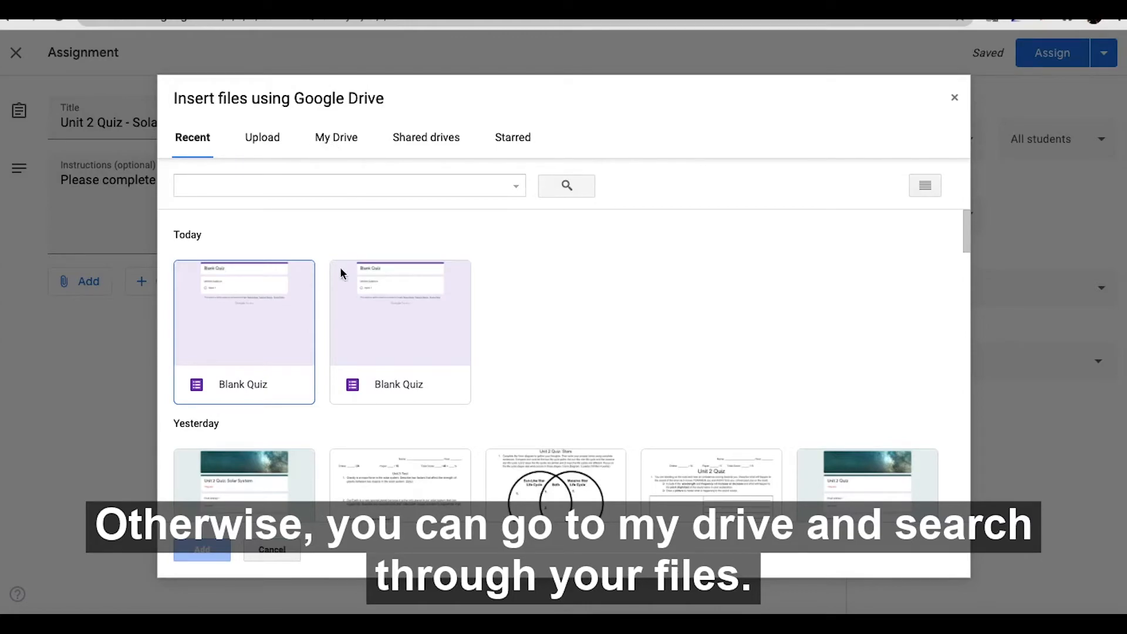
{"action": "scroll", "coordinate": [321, 324], "scroll_direction": "down", "scroll_amount": 3}
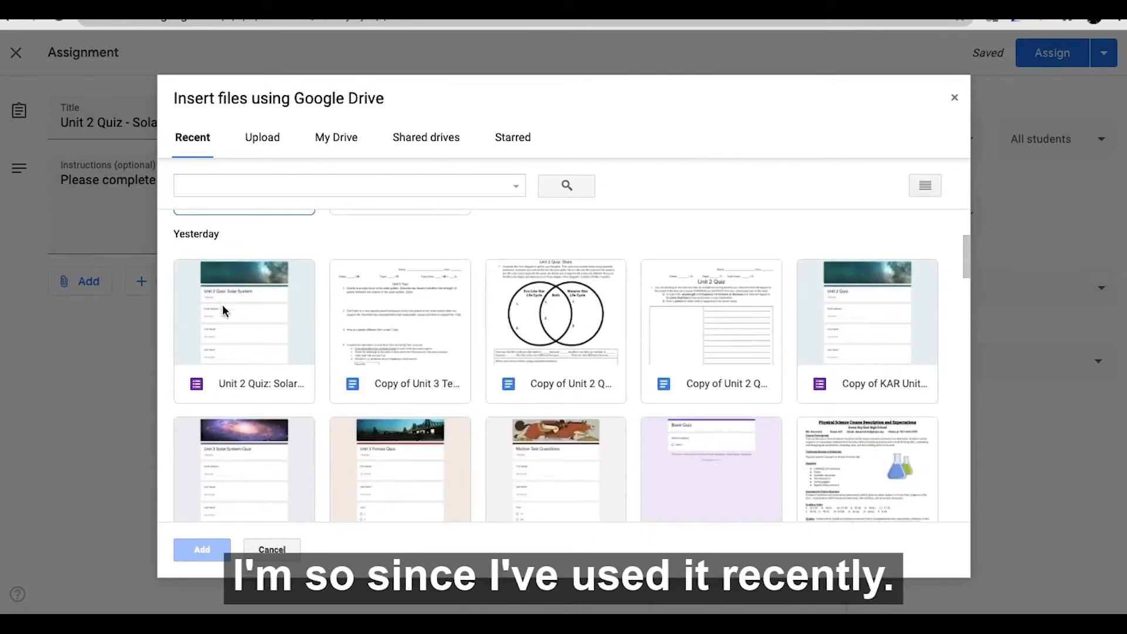
{"action": "double_click", "coordinate": [248, 323]}
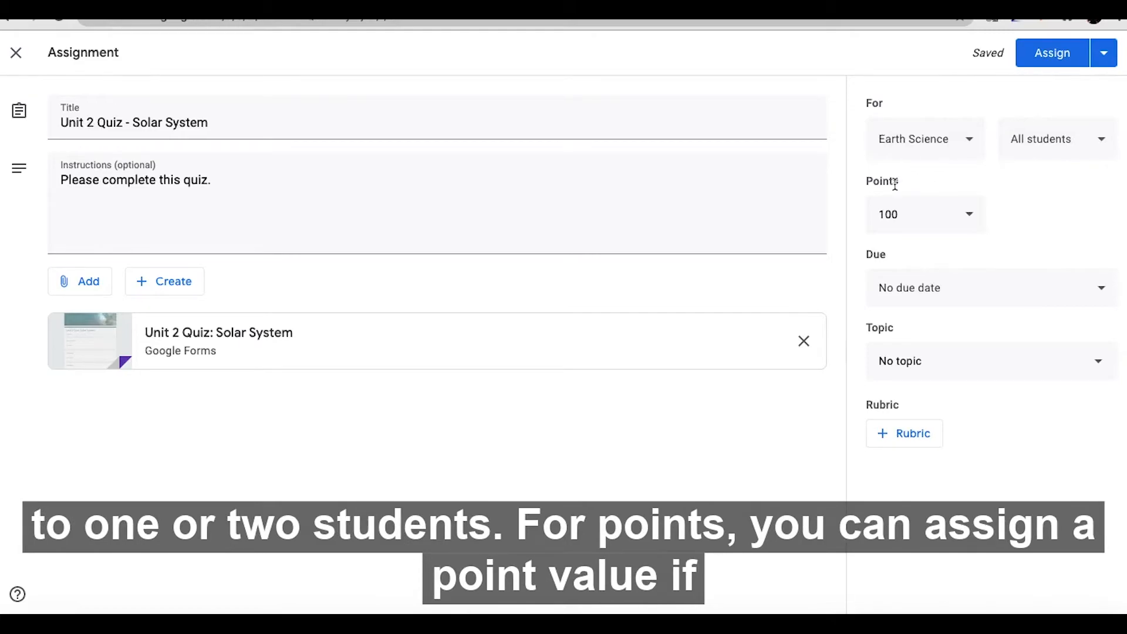
Set the quiz assignment's point value to 6
{"action": "left_click", "coordinate": [905, 212]}
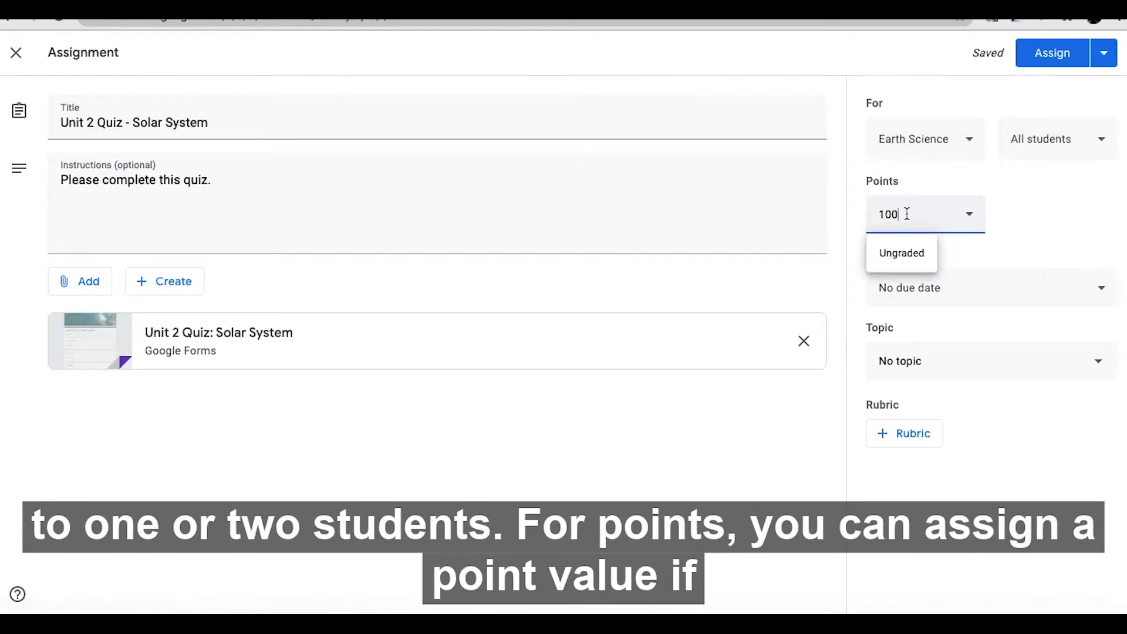
{"action": "key", "text": "BackSpace"}
{"action": "key", "text": "BackSpace"}
{"action": "key", "text": "BackSpace"}
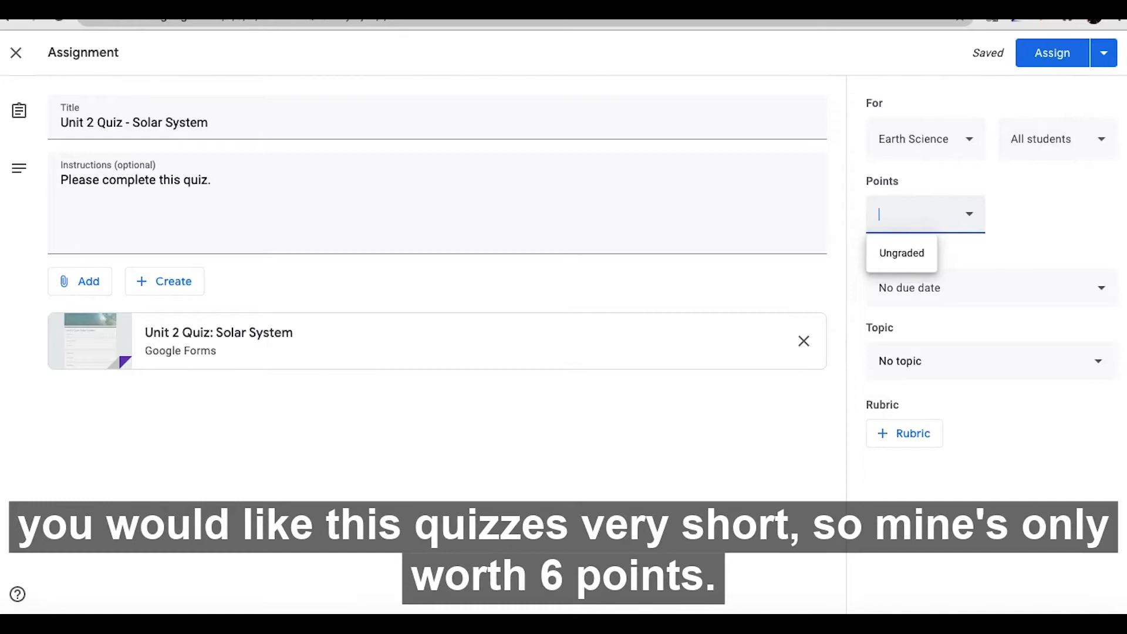
{"action": "type", "text": "6"}
{"action": "left_click", "coordinate": [1028, 211]}
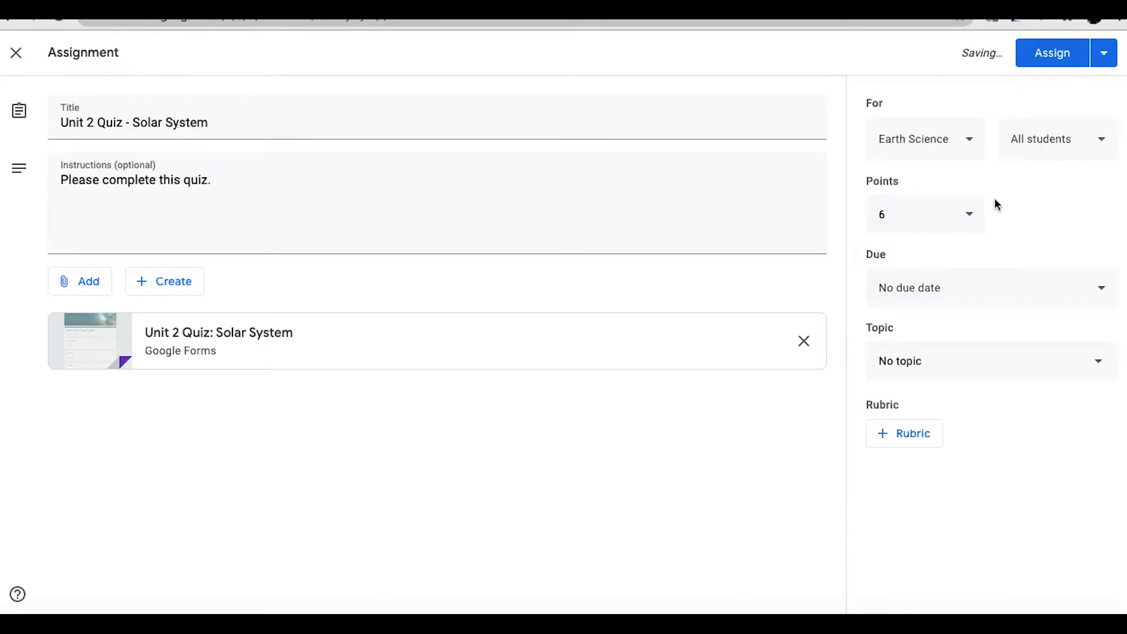
Set the assignment's due date to Jul 17, 2020, without a time
{"action": "left_click", "coordinate": [913, 294]}
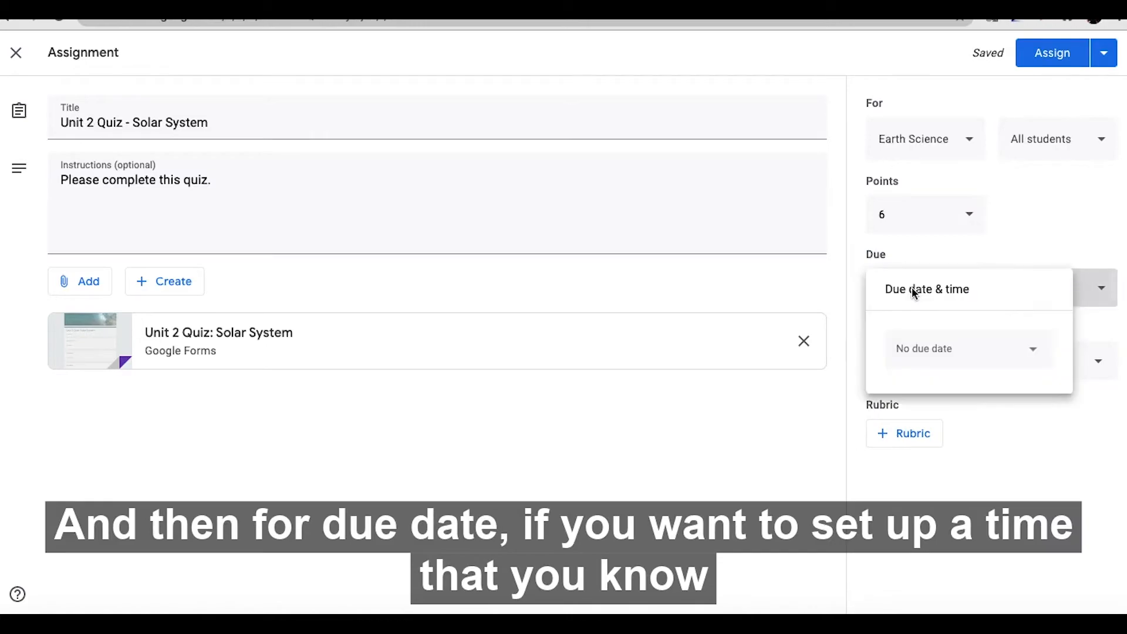
{"action": "left_click", "coordinate": [1032, 356]}
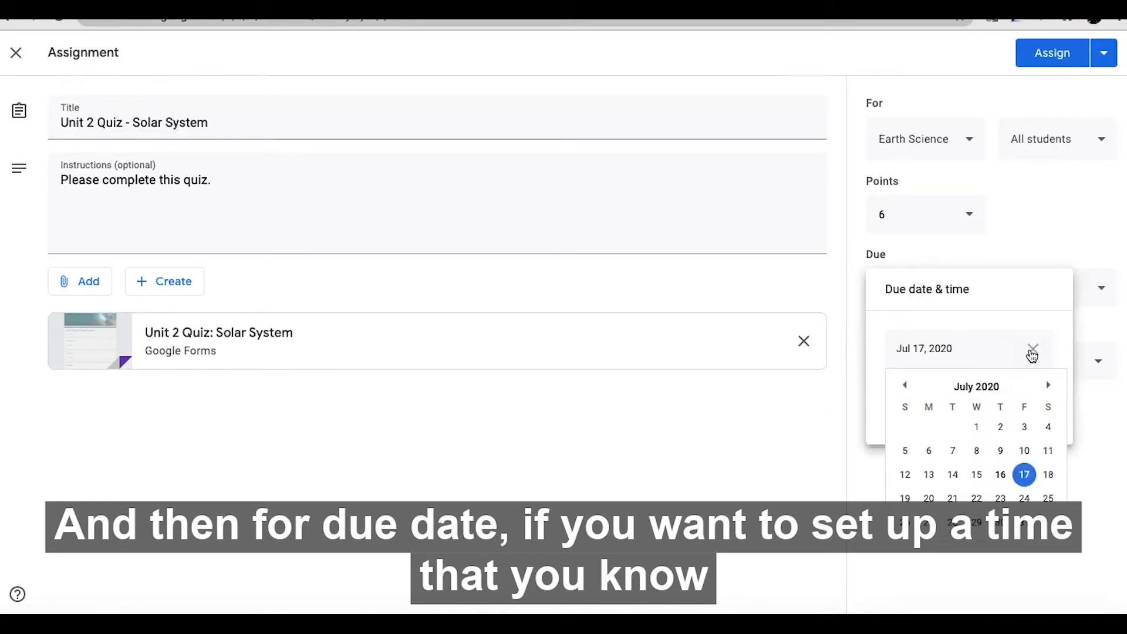
{"action": "left_click", "coordinate": [1024, 476]}
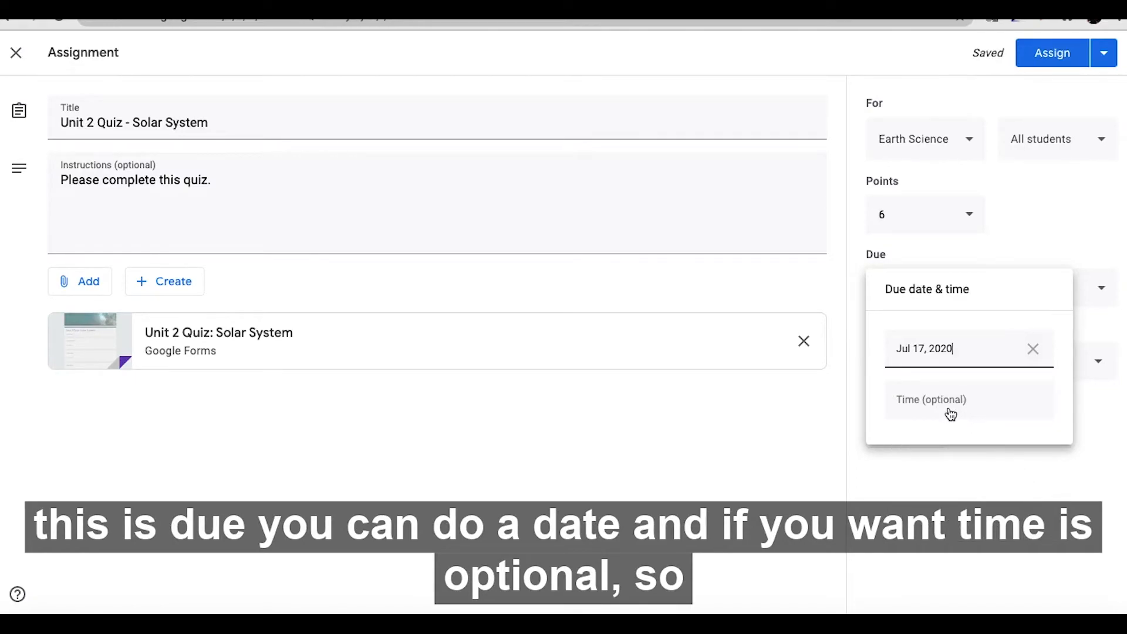
{"action": "left_click", "coordinate": [926, 488]}
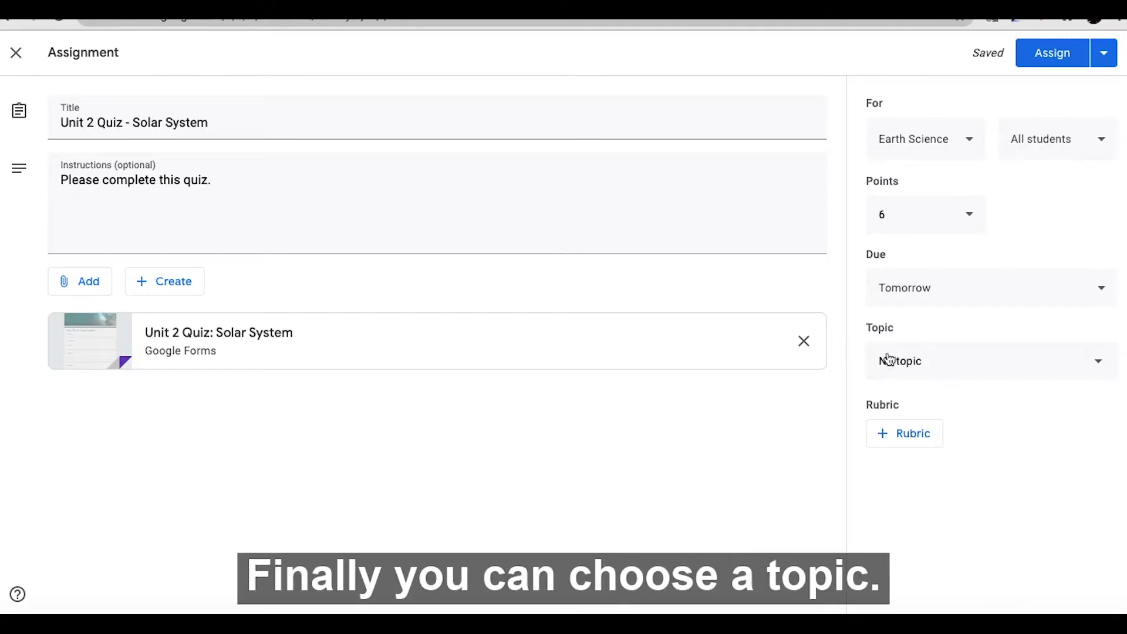
File the assignment under the existing topic Unit 2 Solar System
{"action": "left_click", "coordinate": [905, 370]}
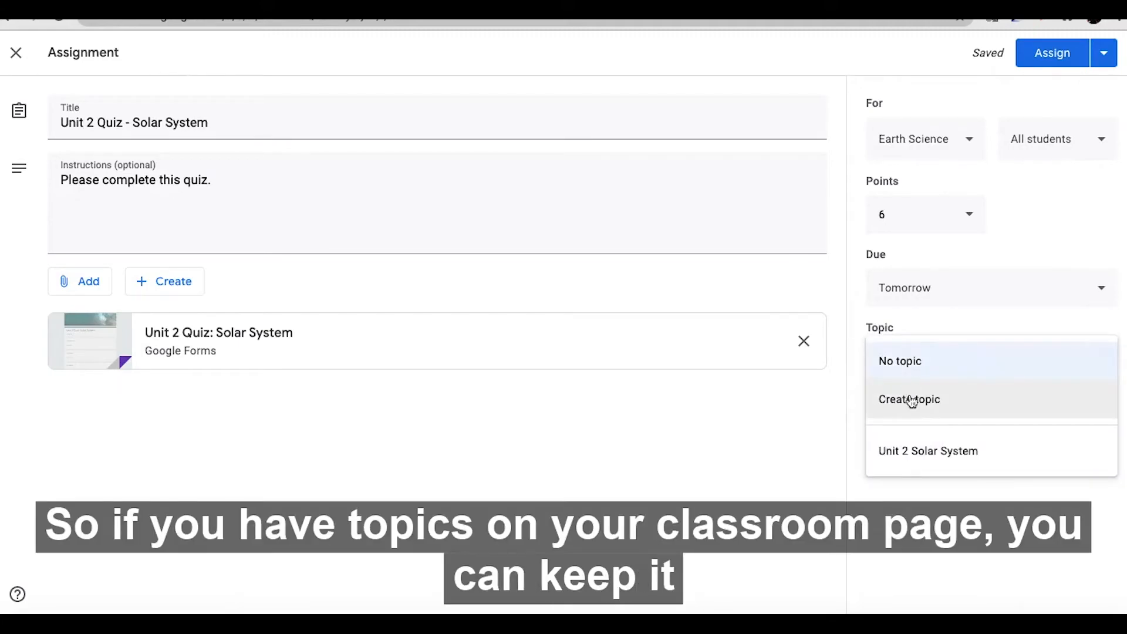
{"action": "left_click", "coordinate": [956, 453]}
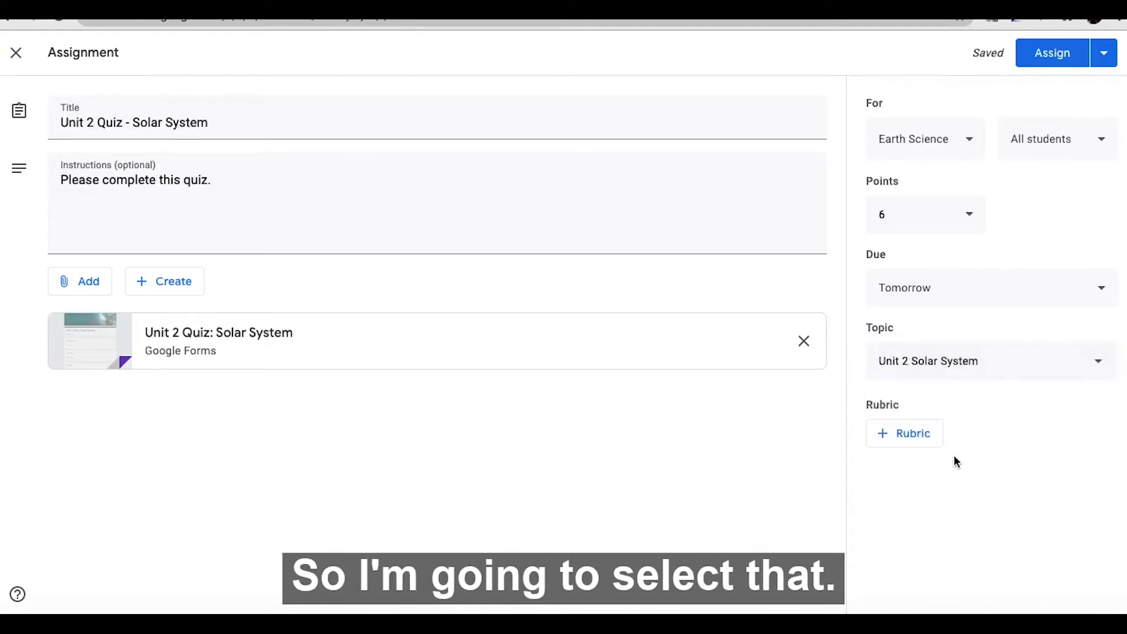
{"action": "left_click", "coordinate": [946, 369]}
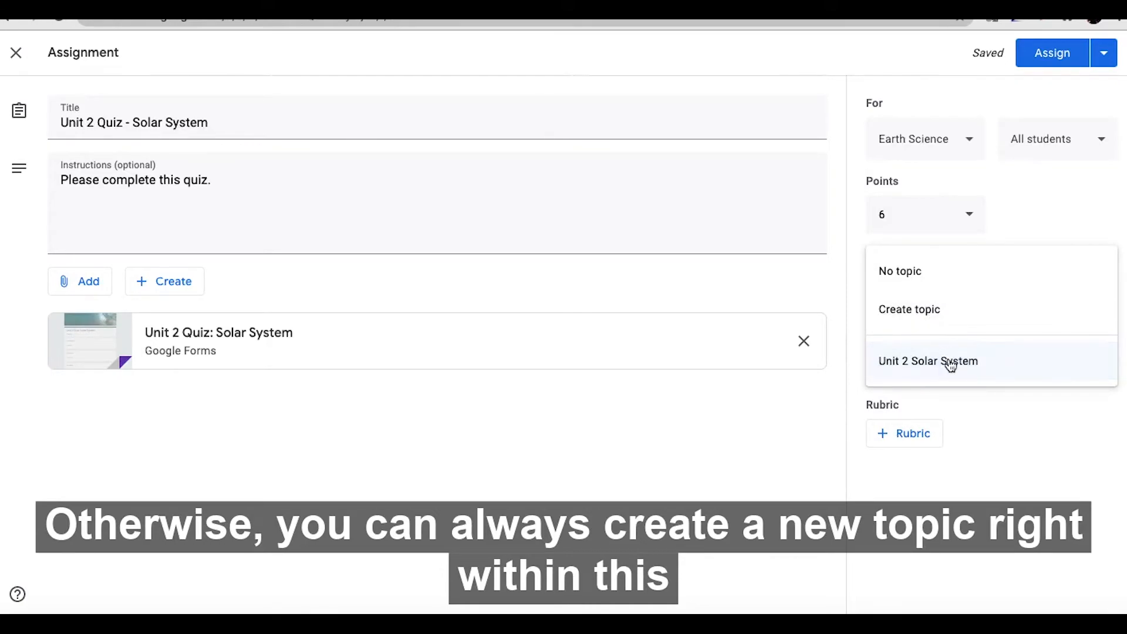
{"action": "left_click", "coordinate": [997, 431]}
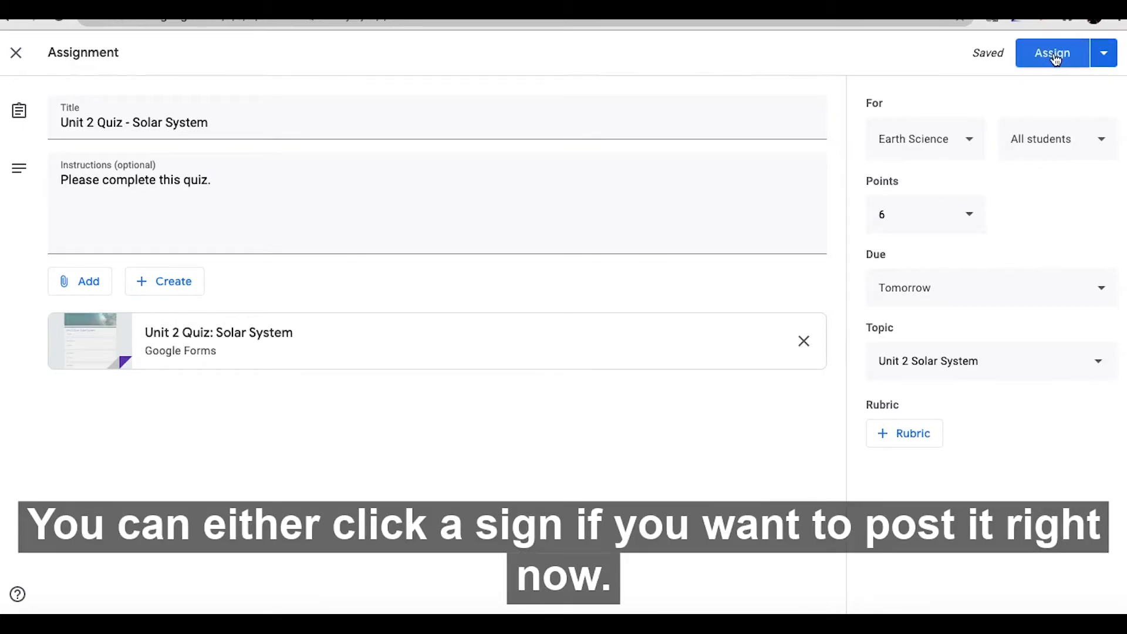
{"action": "left_click", "coordinate": [1105, 54]}
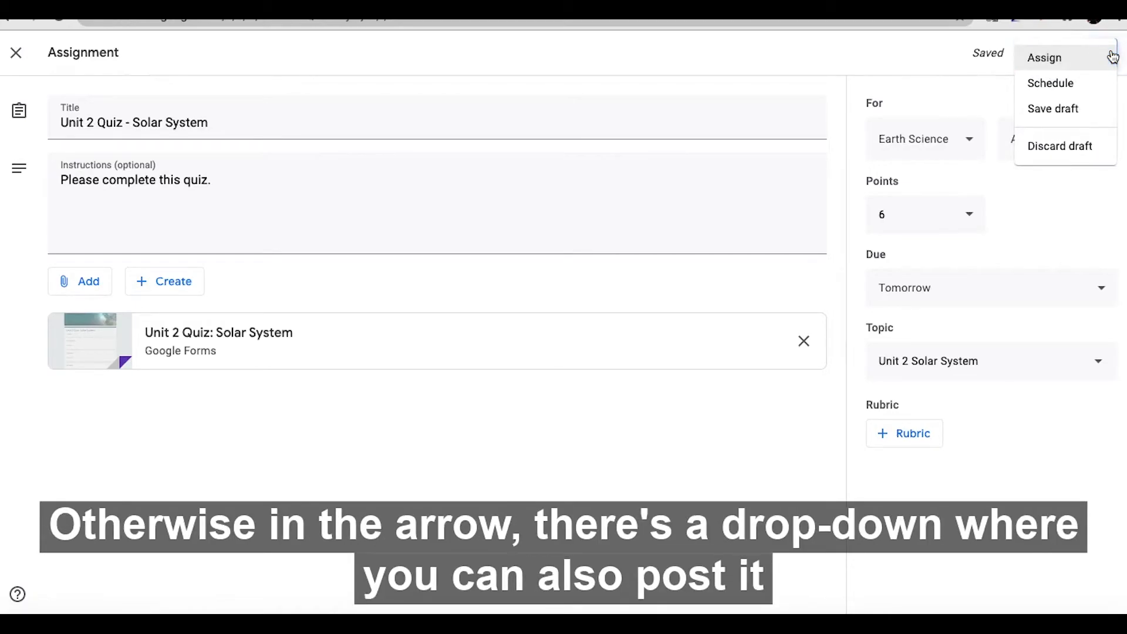
{"action": "left_click", "coordinate": [1055, 84]}
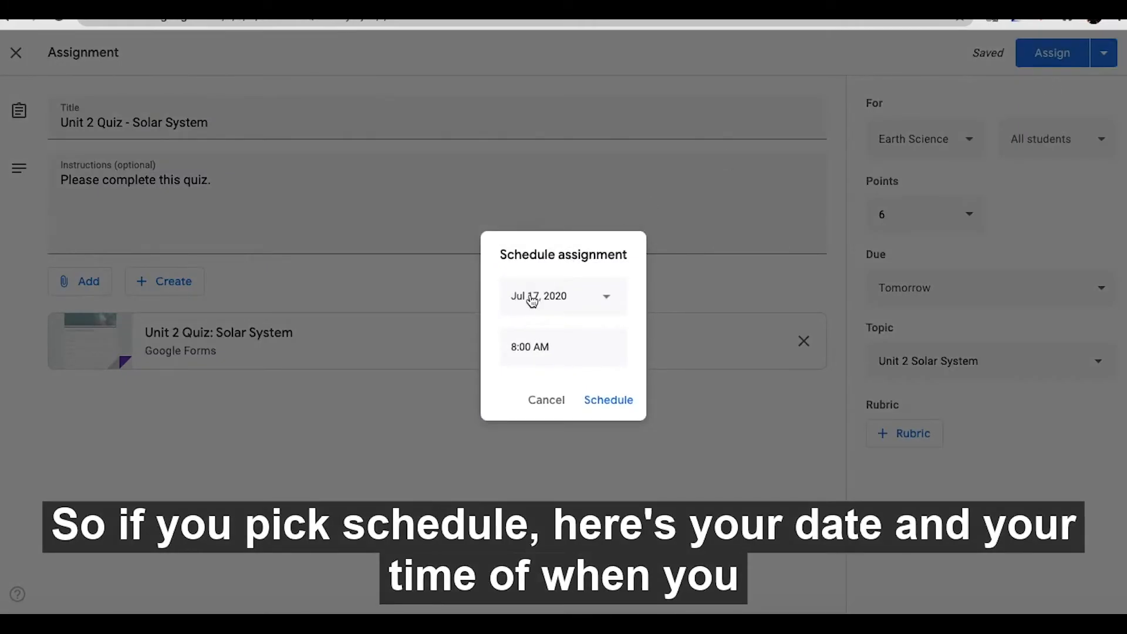
{"action": "left_click", "coordinate": [545, 400]}
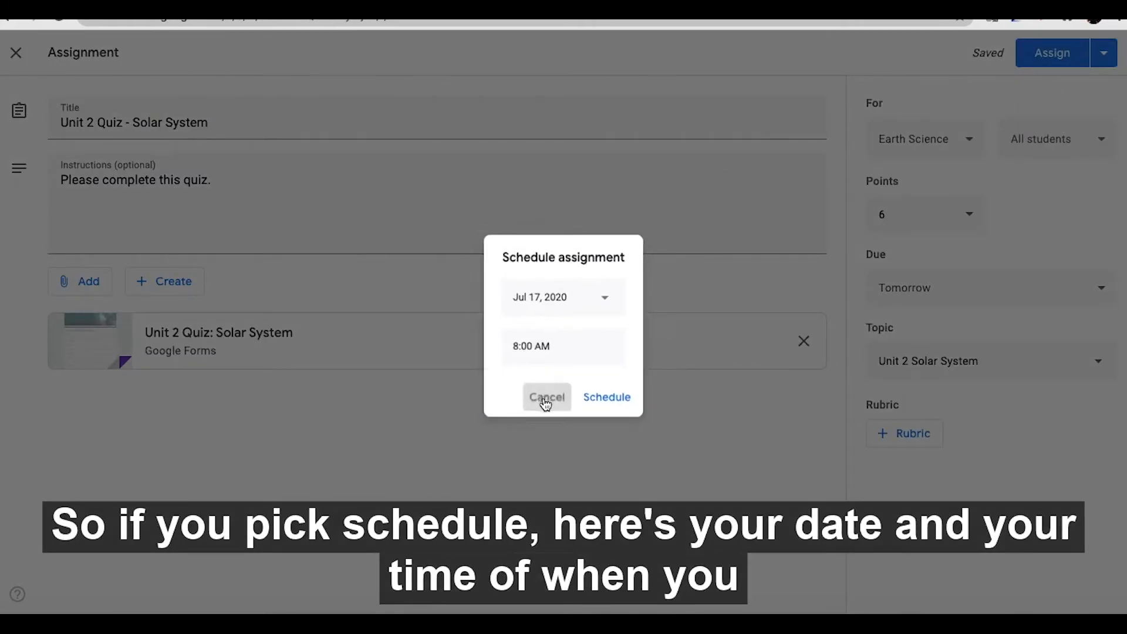
Assign the Unit 2 Quiz - Solar System to the class immediately and open the posted assignment from the classwork list
{"action": "left_click", "coordinate": [1102, 58]}
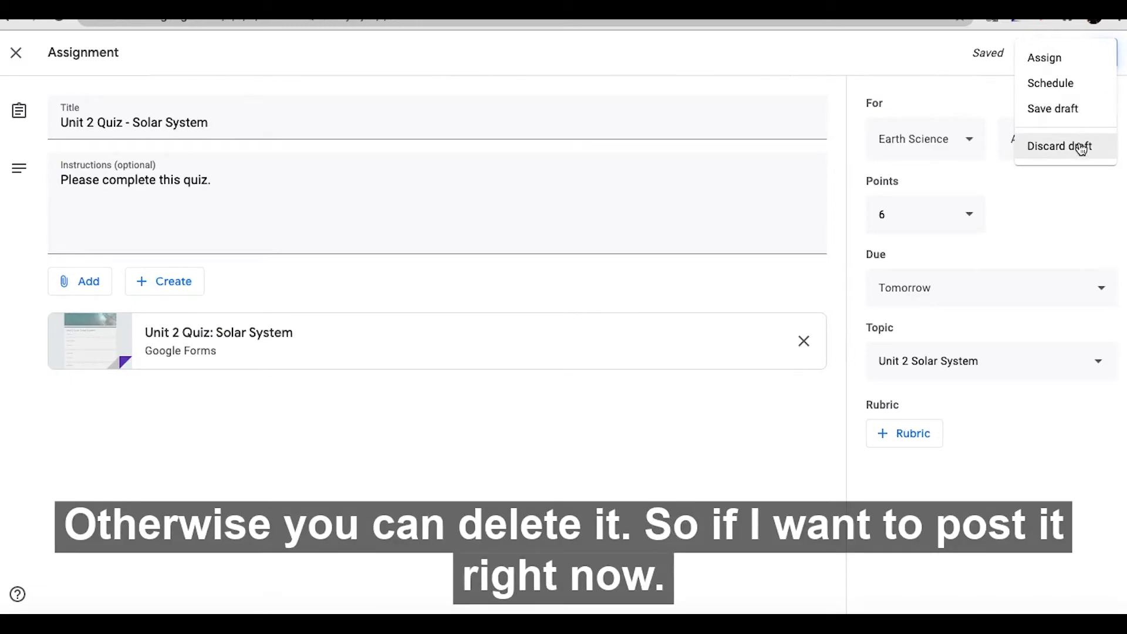
{"action": "left_click", "coordinate": [1056, 59]}
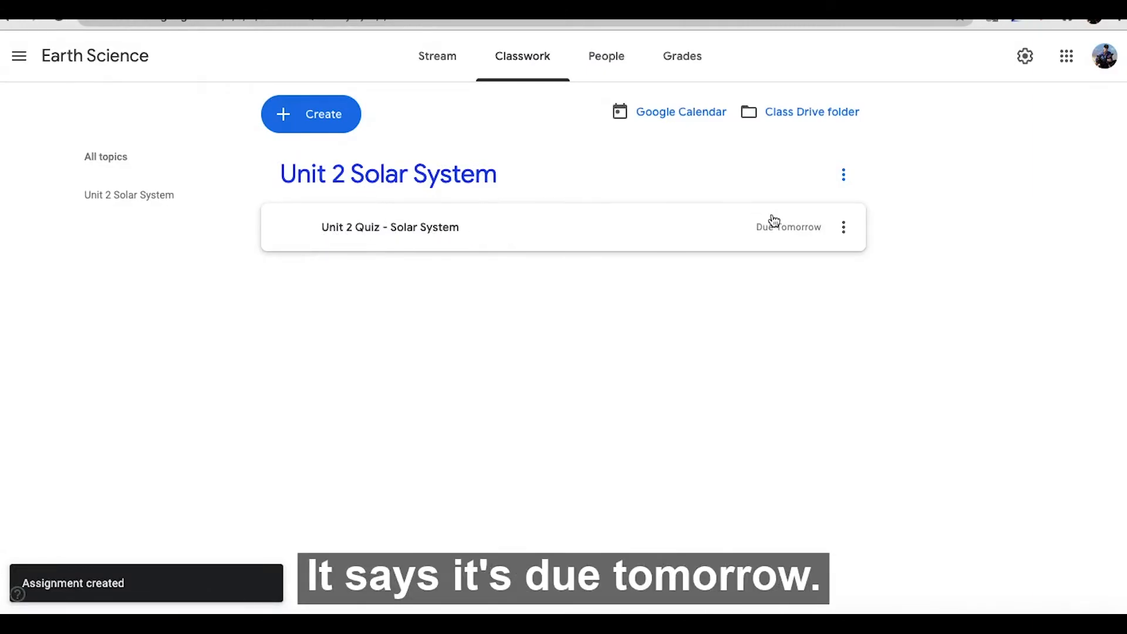
{"action": "left_click", "coordinate": [452, 222]}
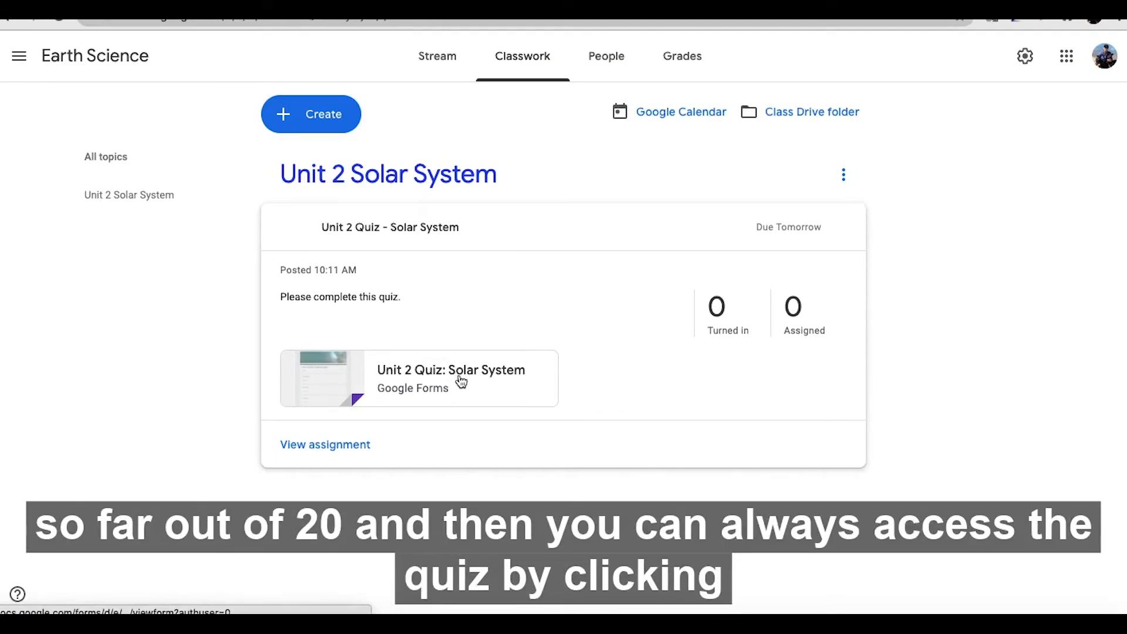
{"action": "left_click", "coordinate": [348, 447]}
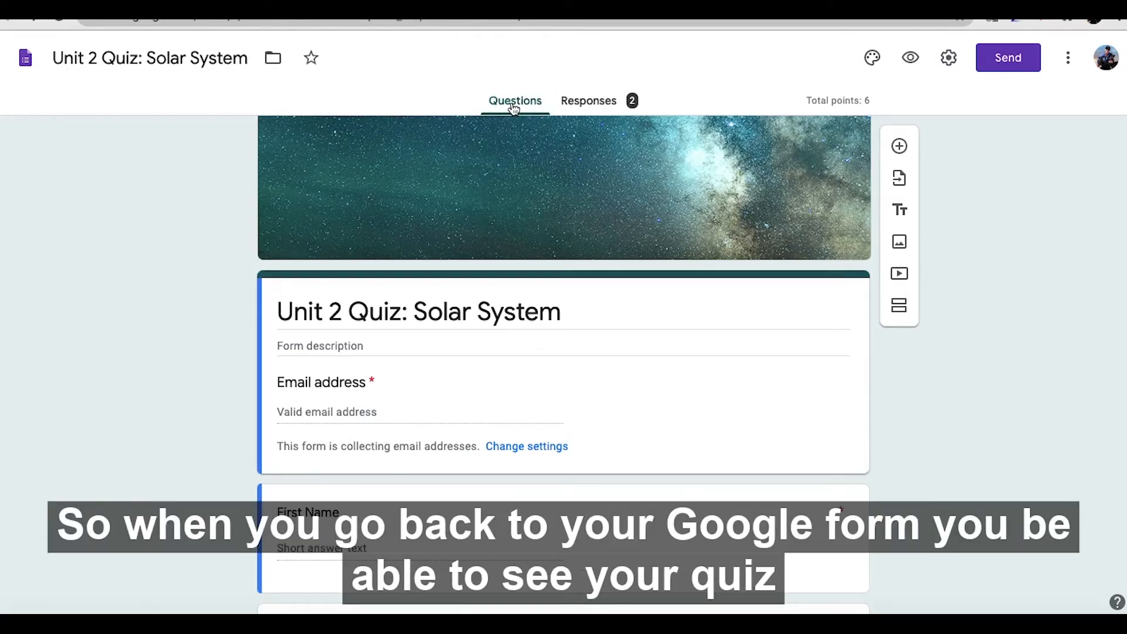
Look over the form's questions, then examine the response summary's insights, frequently missed questions and scores
{"action": "scroll", "coordinate": [451, 310], "scroll_direction": "down", "scroll_amount": 5}
{"action": "scroll", "coordinate": [450, 311], "scroll_direction": "up", "scroll_amount": 6}
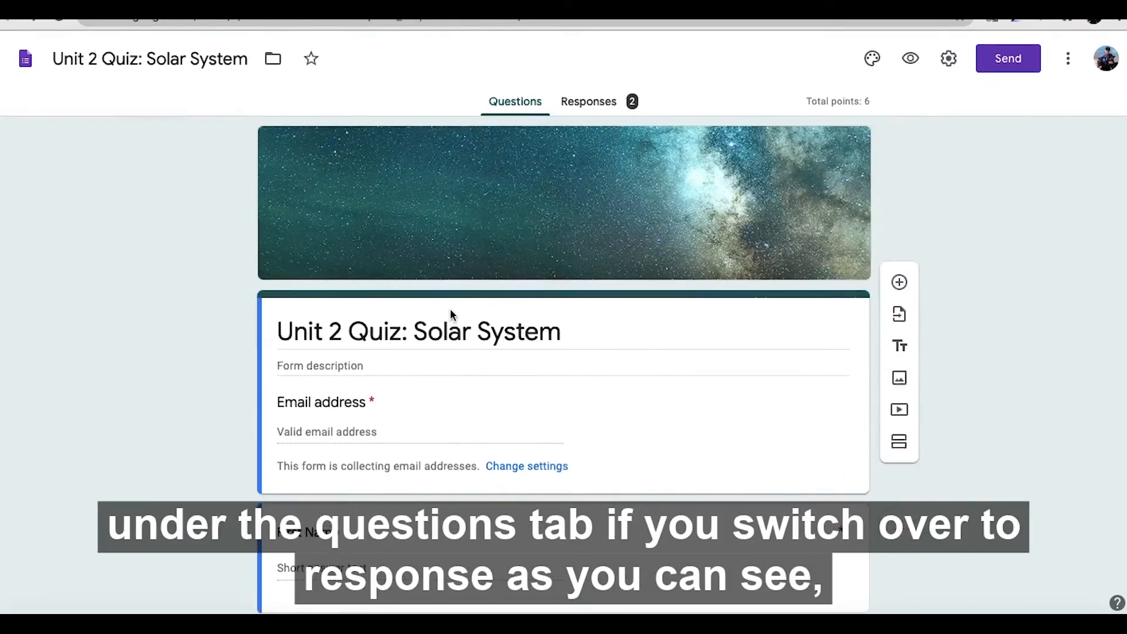
{"action": "left_click", "coordinate": [606, 108]}
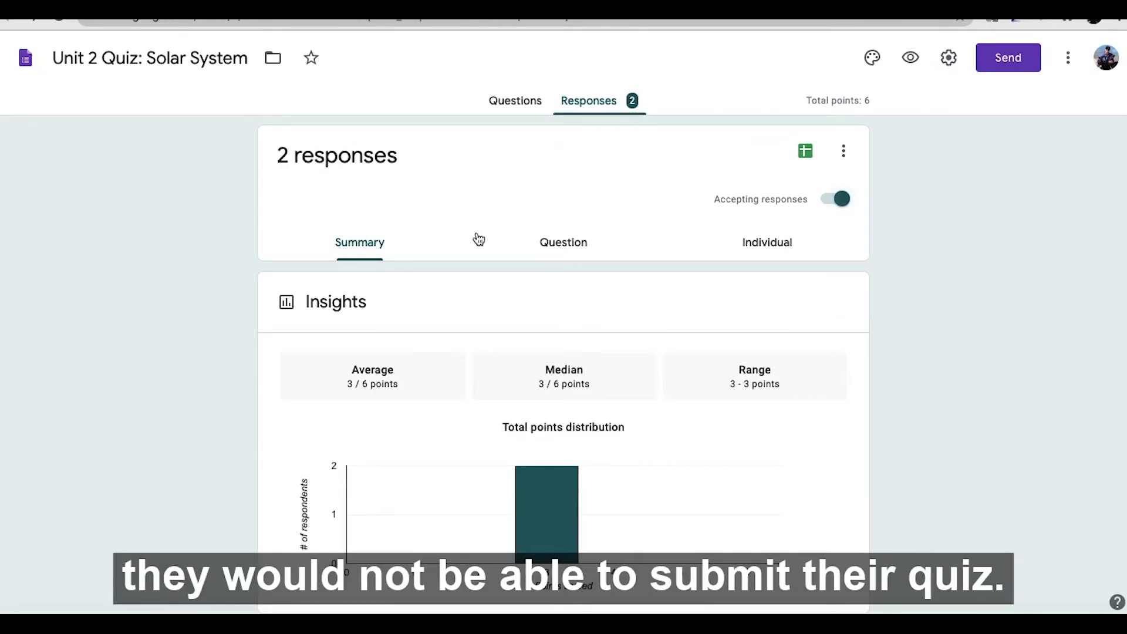
{"action": "scroll", "coordinate": [242, 256], "scroll_direction": "down", "scroll_amount": 3}
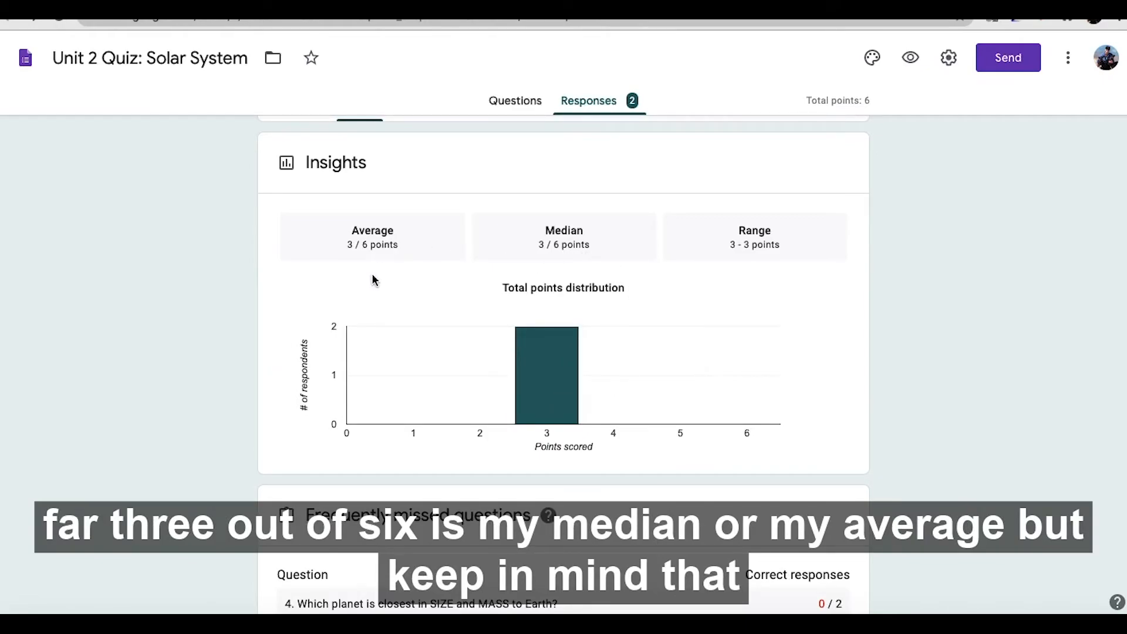
{"action": "scroll", "coordinate": [372, 275], "scroll_direction": "up", "scroll_amount": 3}
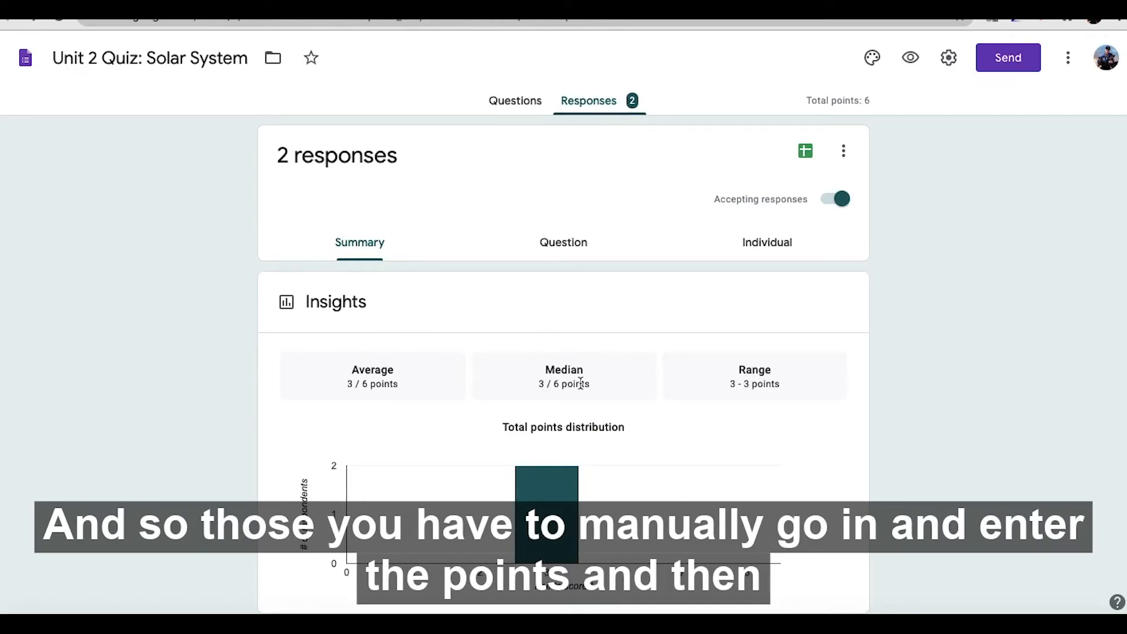
{"action": "scroll", "coordinate": [581, 384], "scroll_direction": "down", "scroll_amount": 2}
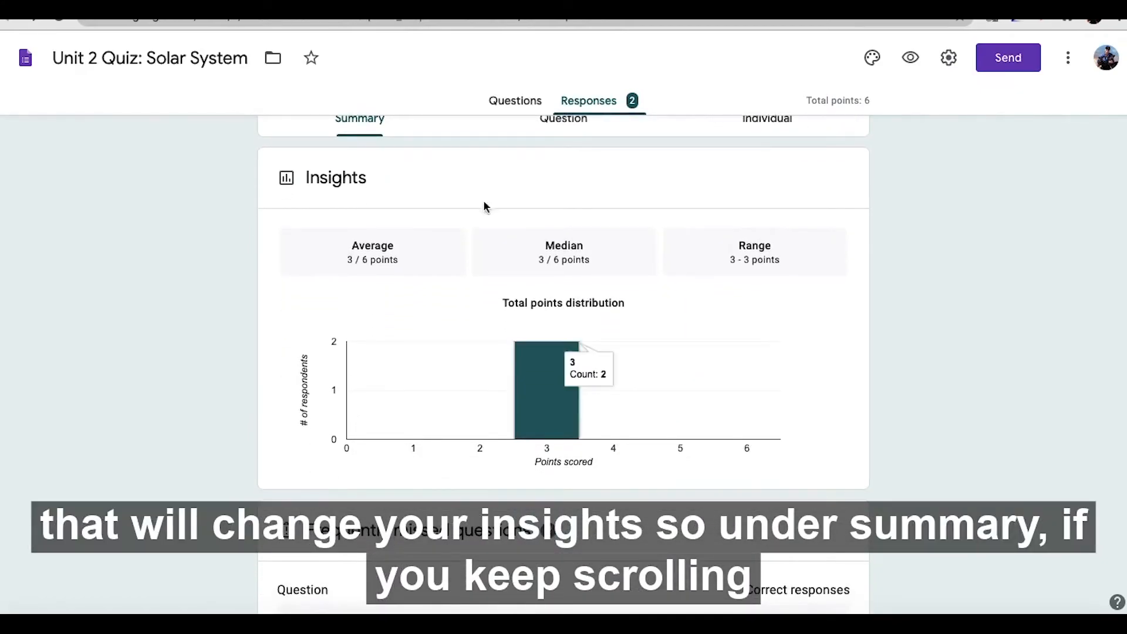
{"action": "scroll", "coordinate": [447, 263], "scroll_direction": "down", "scroll_amount": 2}
{"action": "scroll", "coordinate": [447, 263], "scroll_direction": "down", "scroll_amount": 2}
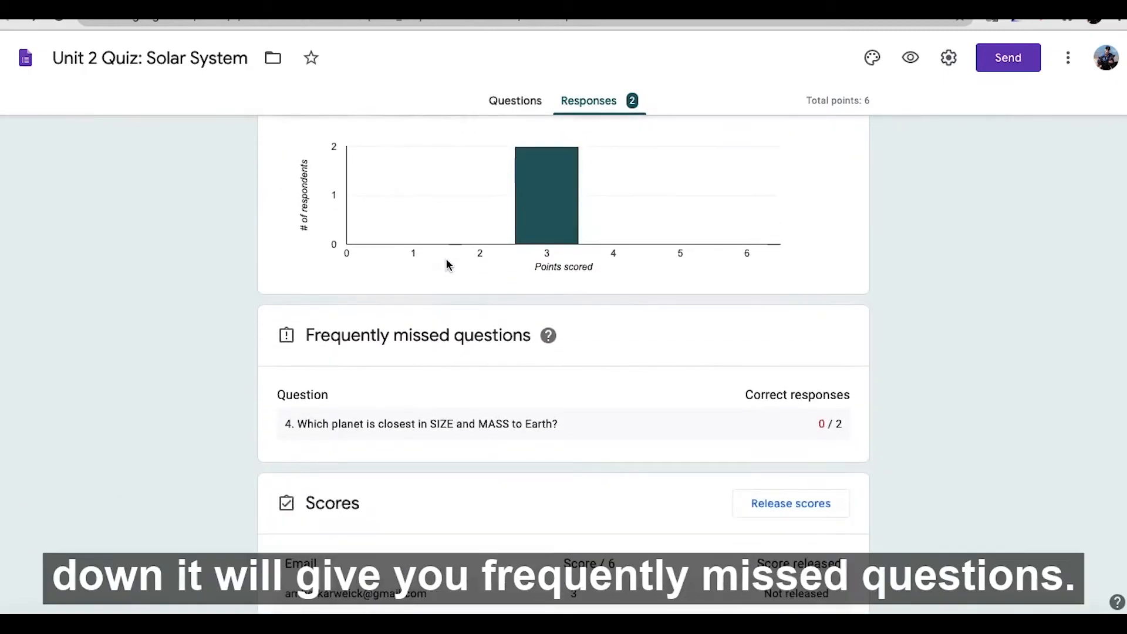
{"action": "scroll", "coordinate": [461, 249], "scroll_direction": "down", "scroll_amount": 4}
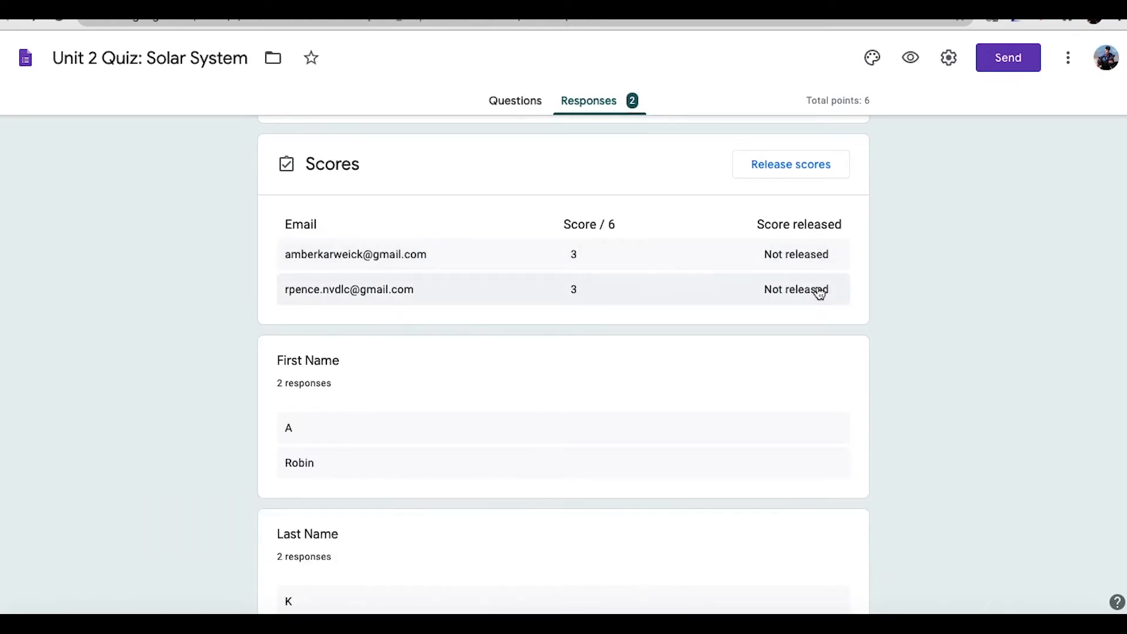
Examine the summary's name responses and the answer breakdown for quiz questions 1 to 5
{"action": "scroll", "coordinate": [819, 293], "scroll_direction": "down", "scroll_amount": 8}
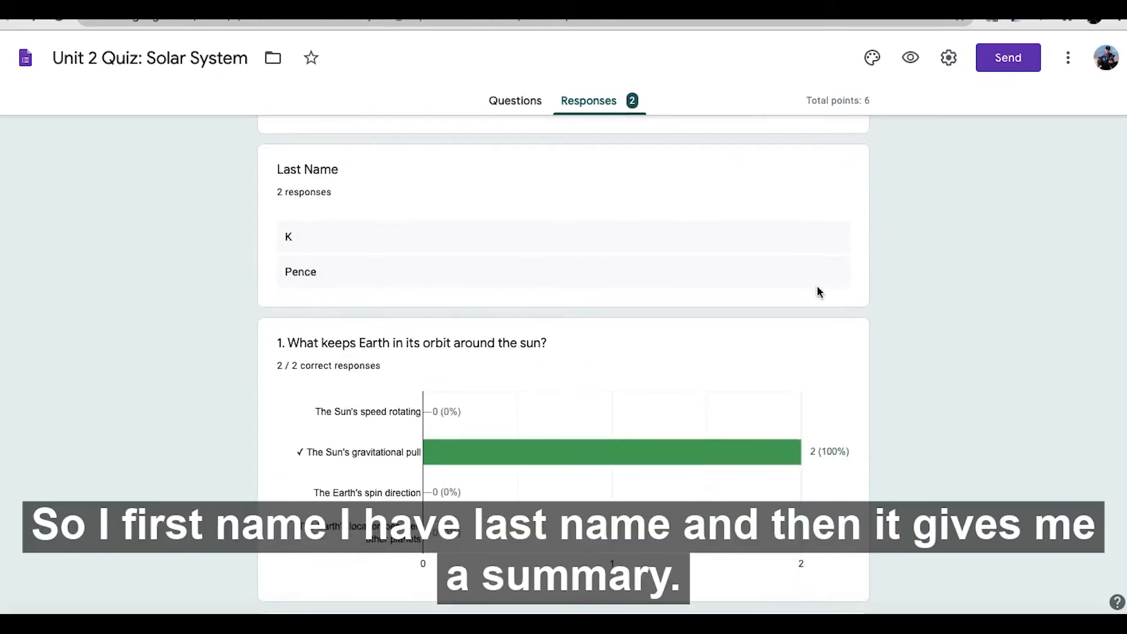
{"action": "scroll", "coordinate": [819, 292], "scroll_direction": "down", "scroll_amount": 2}
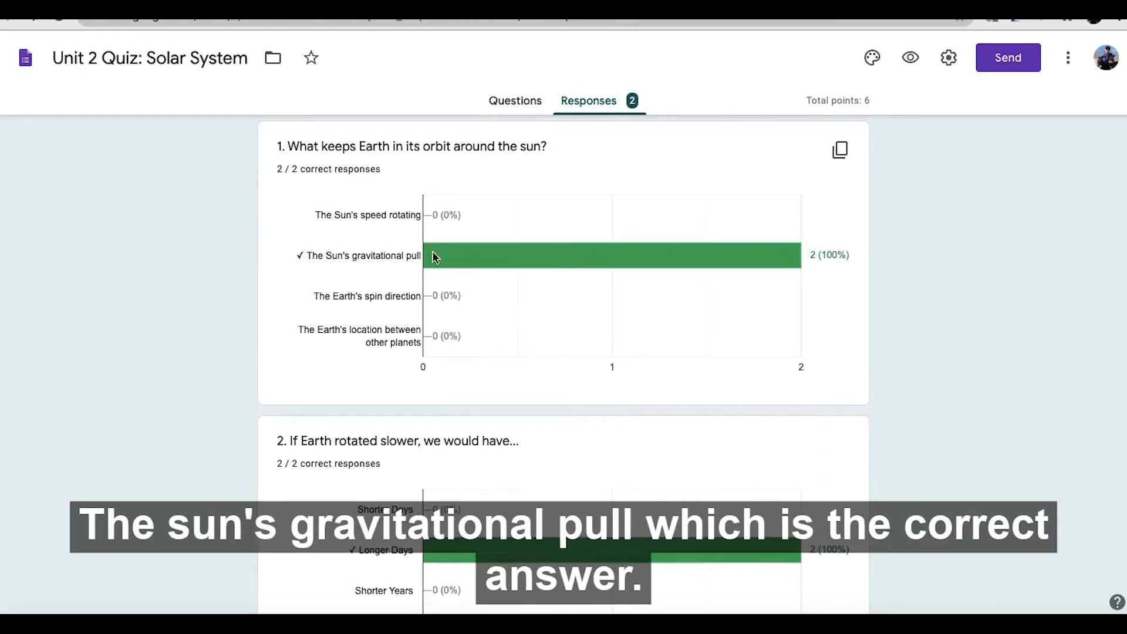
{"action": "mouse_move", "coordinate": [469, 265]}
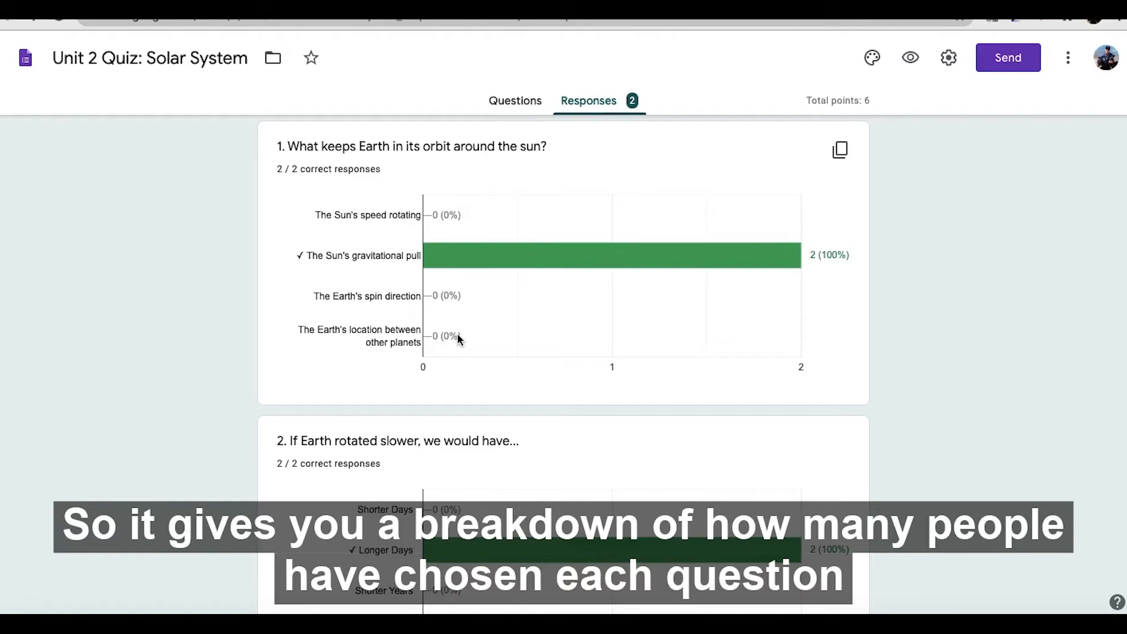
{"action": "scroll", "coordinate": [459, 338], "scroll_direction": "down", "scroll_amount": 4}
{"action": "scroll", "coordinate": [458, 334], "scroll_direction": "down", "scroll_amount": 1}
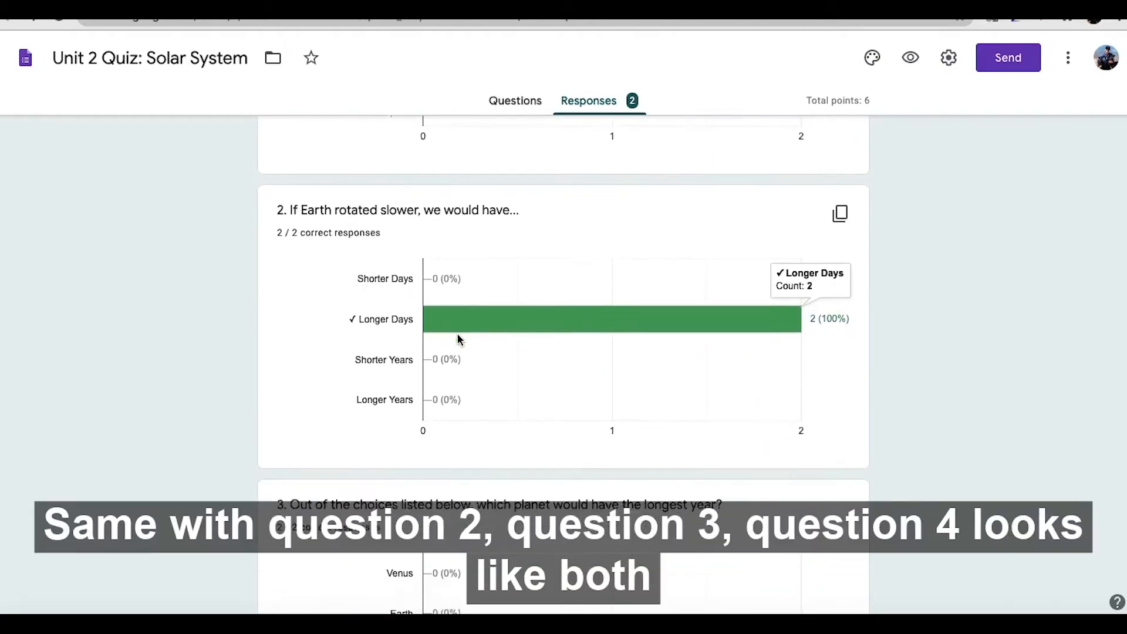
{"action": "scroll", "coordinate": [458, 338], "scroll_direction": "down", "scroll_amount": 4}
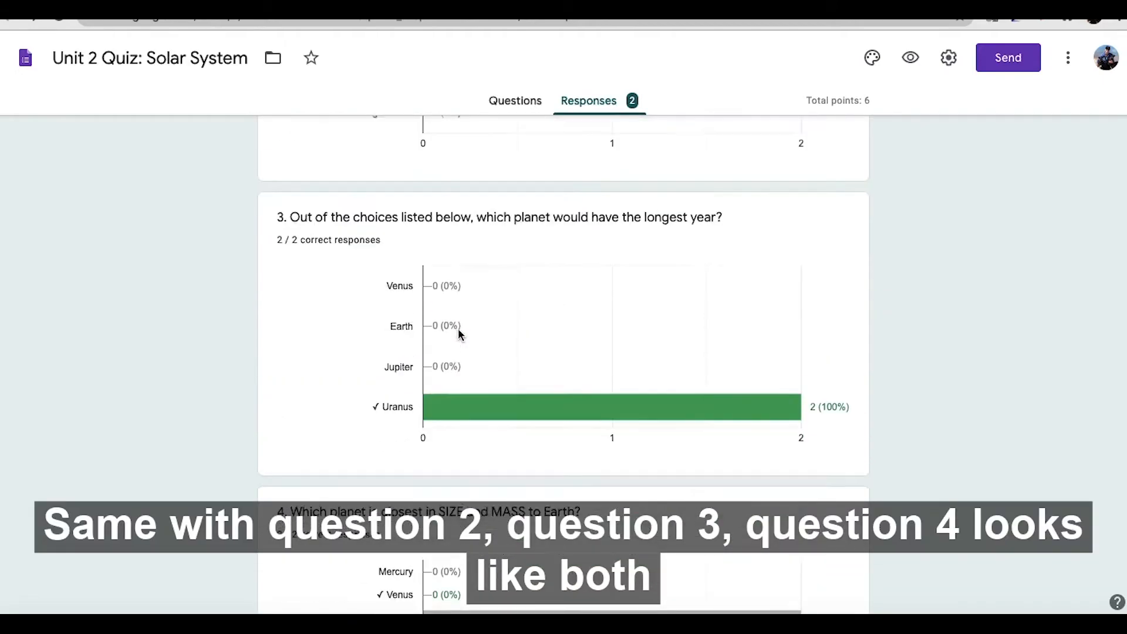
{"action": "scroll", "coordinate": [459, 326], "scroll_direction": "down", "scroll_amount": 4}
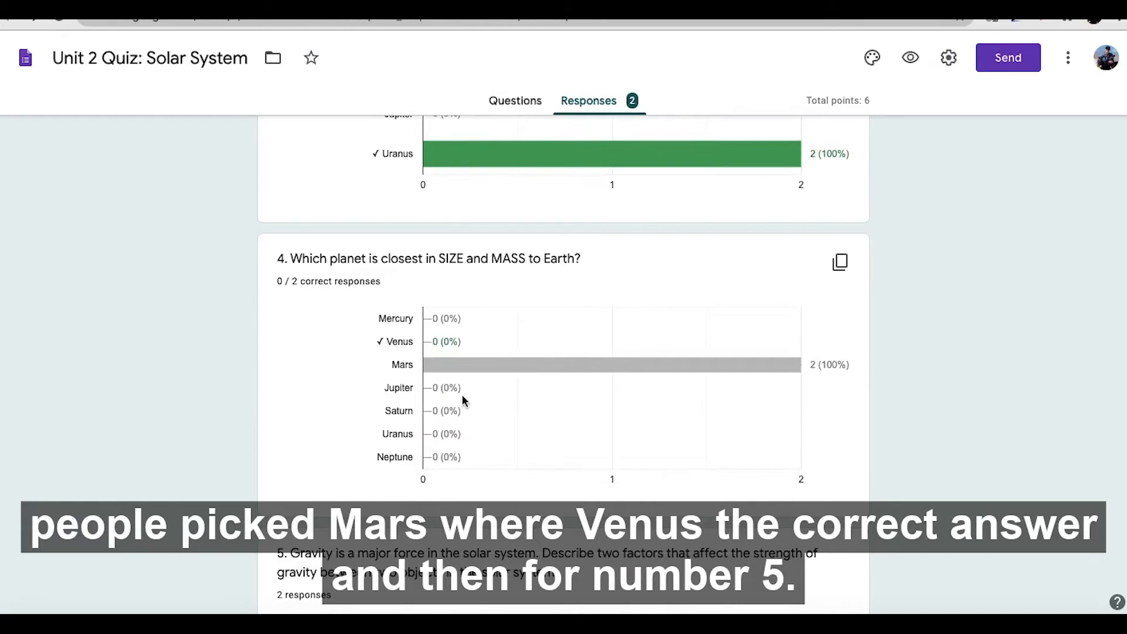
{"action": "scroll", "coordinate": [462, 402], "scroll_direction": "down", "scroll_amount": 3}
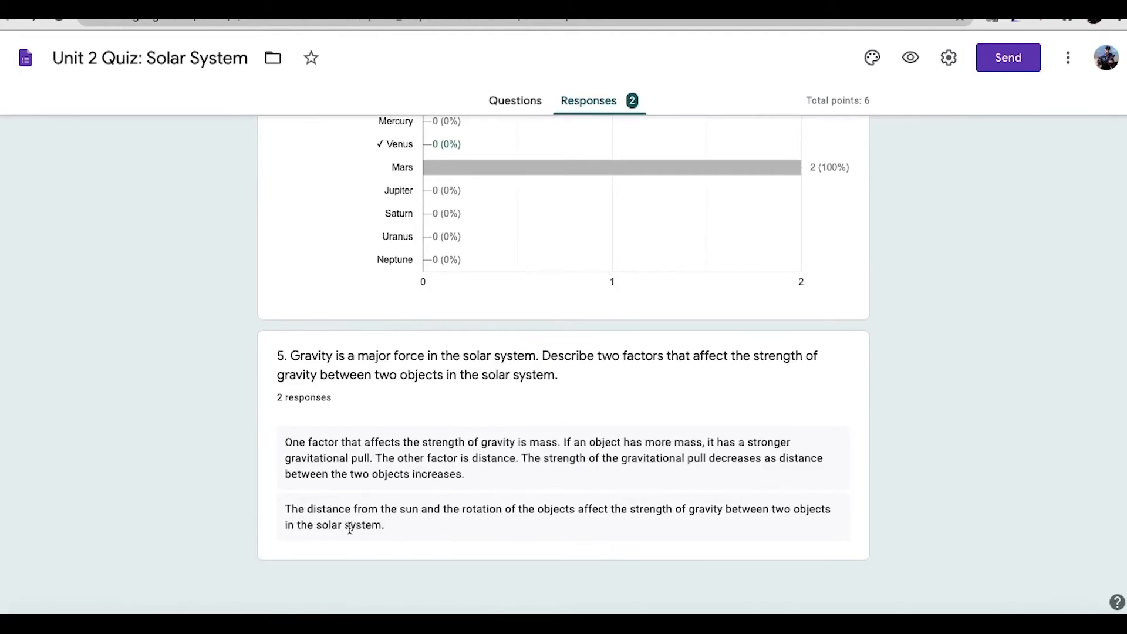
Switch the responses to the per-question view and go to question 1, "What keeps Earth in its orbit around the sun?"
{"action": "scroll", "coordinate": [350, 527], "scroll_direction": "up", "scroll_amount": 20}
{"action": "scroll", "coordinate": [350, 528], "scroll_direction": "up", "scroll_amount": 10}
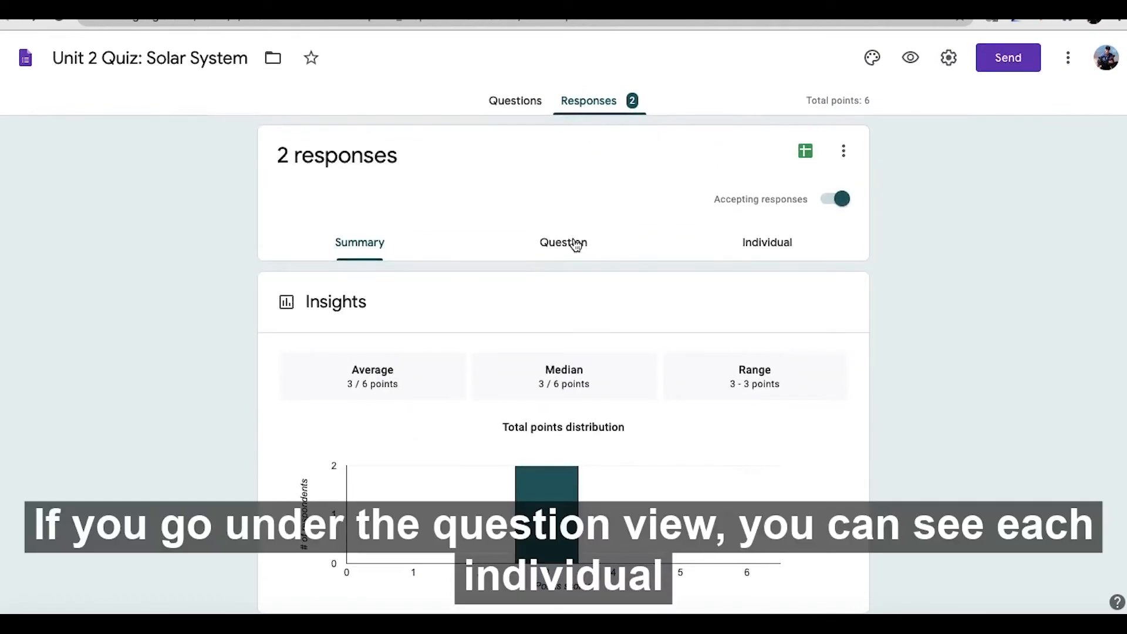
{"action": "left_click", "coordinate": [574, 243]}
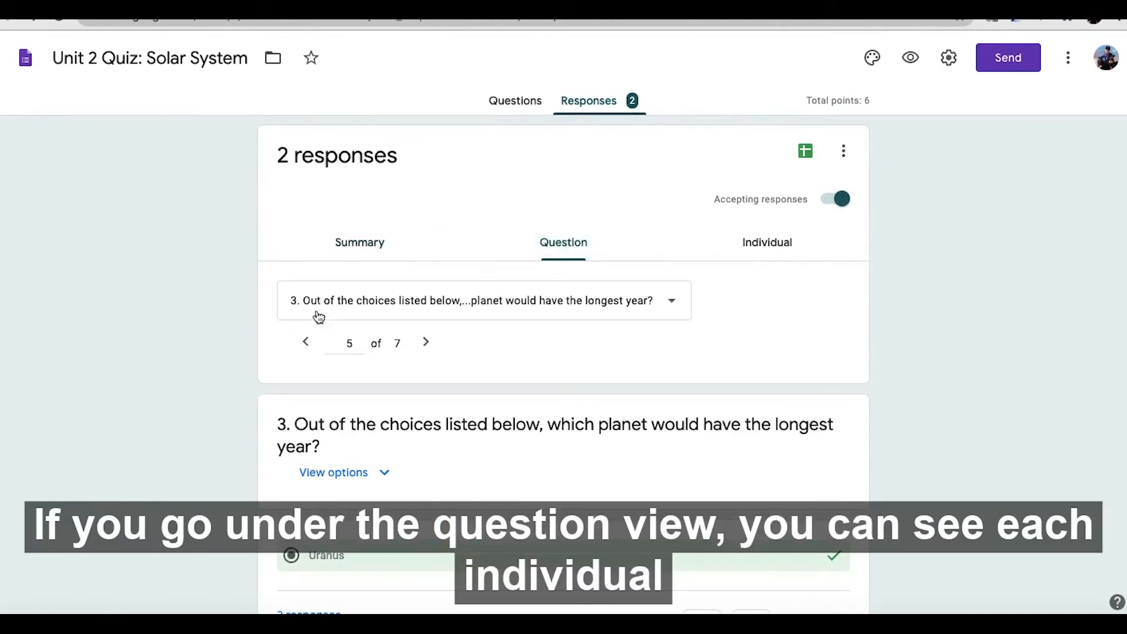
{"action": "left_click", "coordinate": [308, 343]}
{"action": "left_click", "coordinate": [308, 343]}
{"action": "left_click", "coordinate": [308, 342]}
{"action": "left_click", "coordinate": [309, 343]}
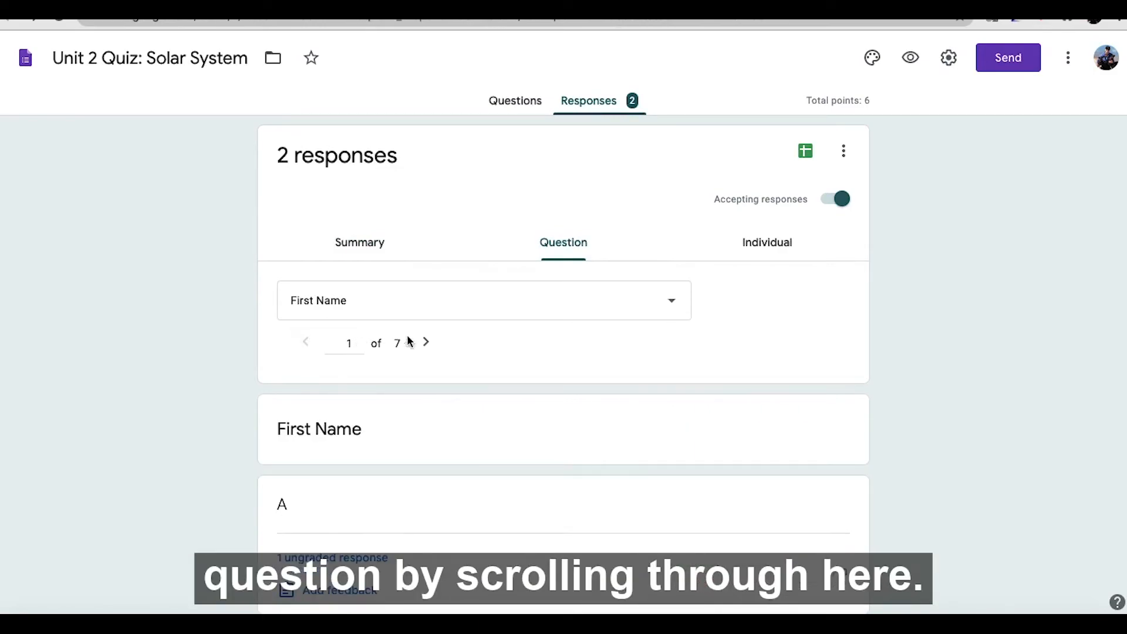
{"action": "left_click", "coordinate": [425, 342]}
{"action": "left_click", "coordinate": [426, 344]}
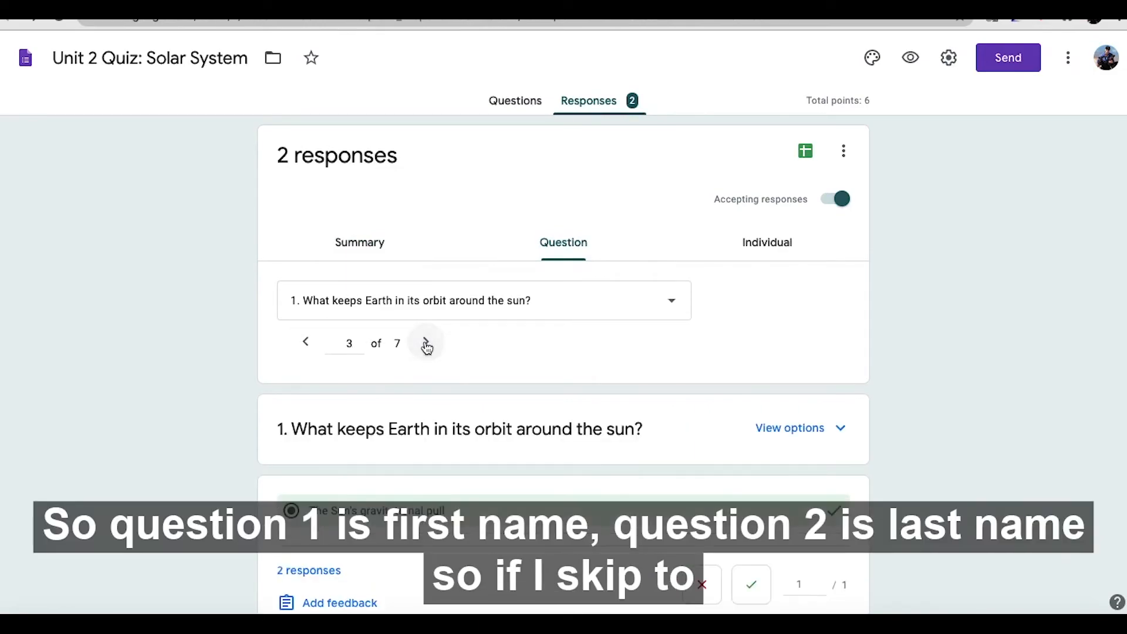
Expand question 1's options to examine its picture and all the answer choices
{"action": "scroll", "coordinate": [427, 348], "scroll_direction": "down", "scroll_amount": 3}
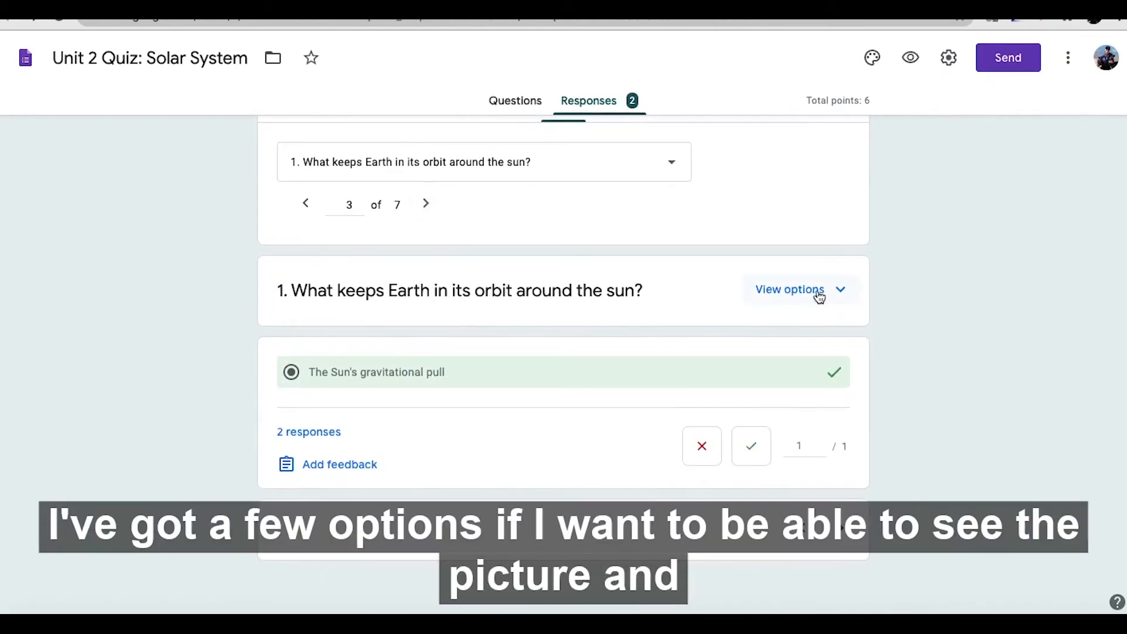
{"action": "left_click", "coordinate": [817, 291]}
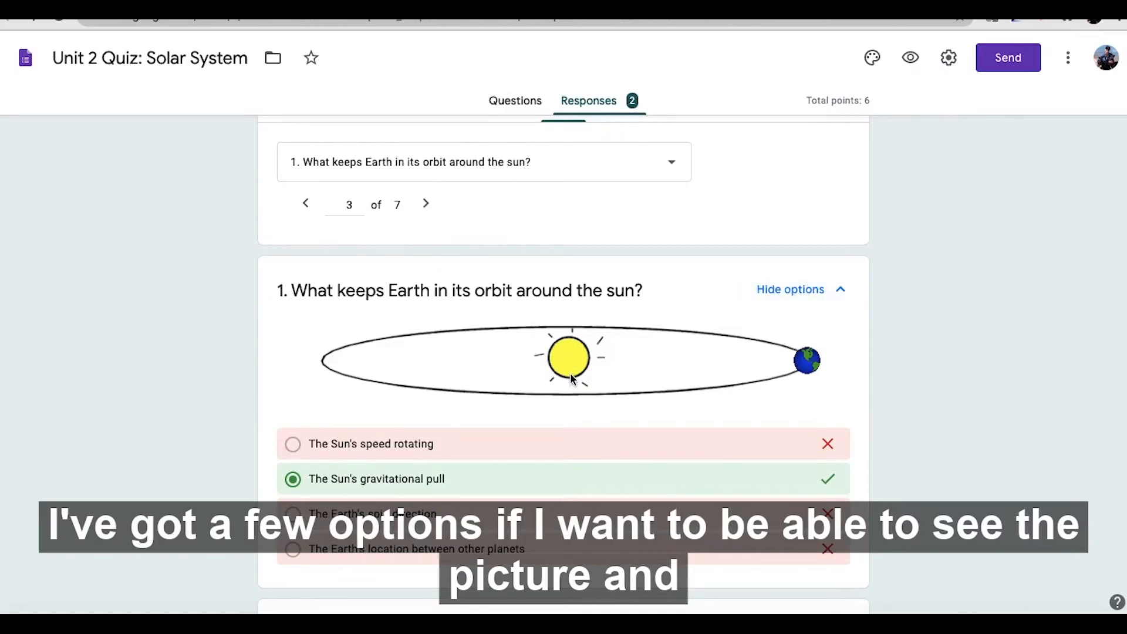
{"action": "scroll", "coordinate": [569, 372], "scroll_direction": "down", "scroll_amount": 2}
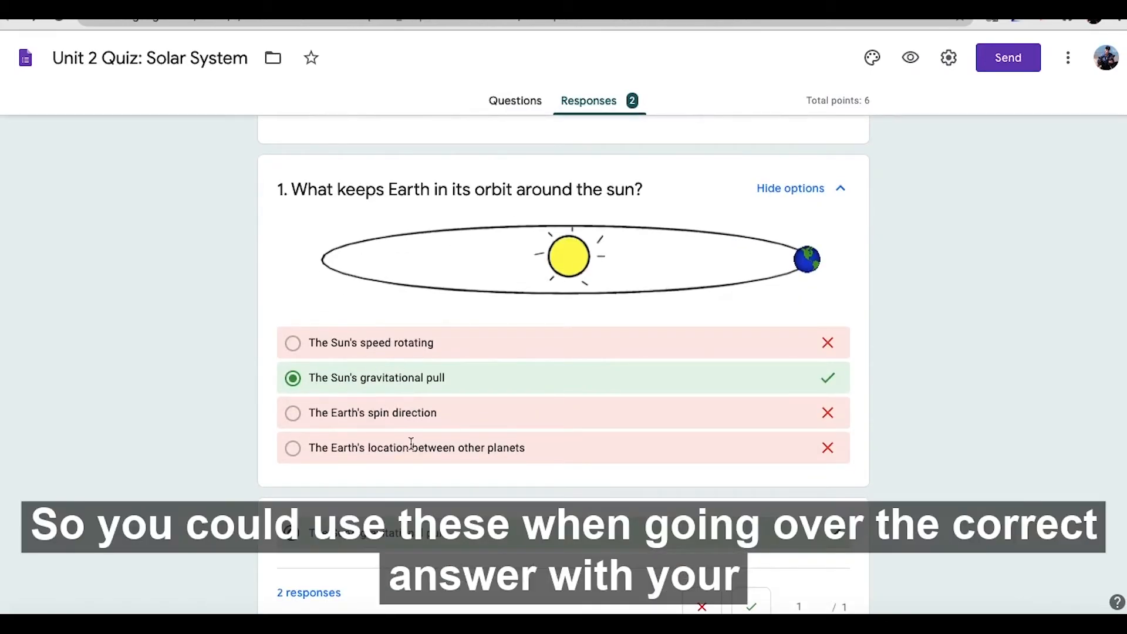
{"action": "scroll", "coordinate": [411, 441], "scroll_direction": "down", "scroll_amount": 2}
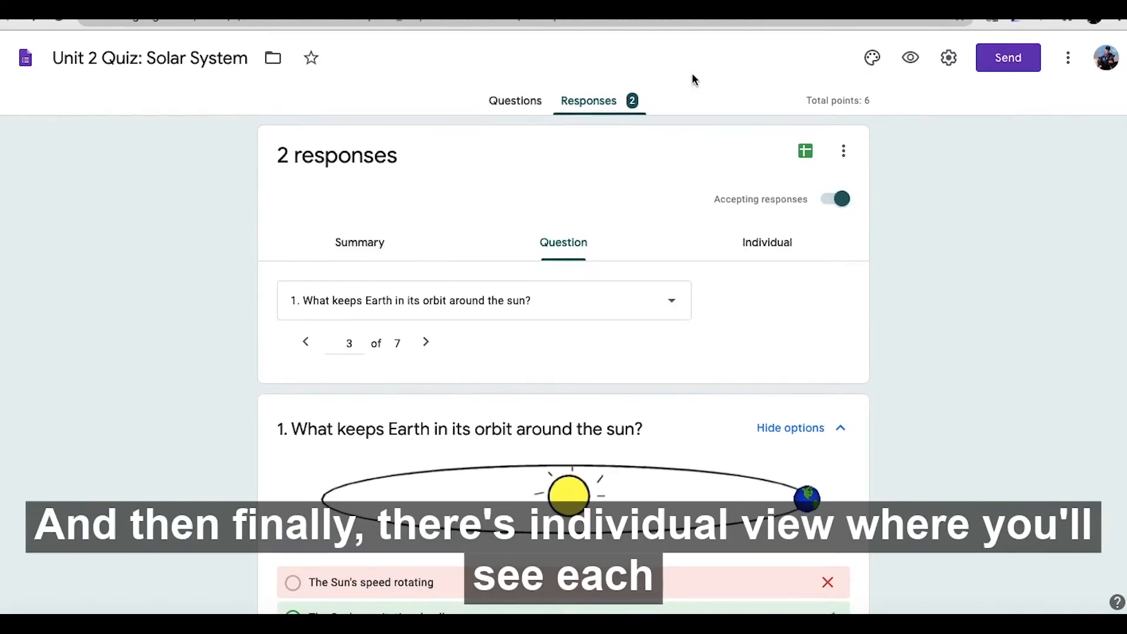
Switch to the individual responses and review the first respondent's answers and points through question 5
{"action": "left_click", "coordinate": [765, 253]}
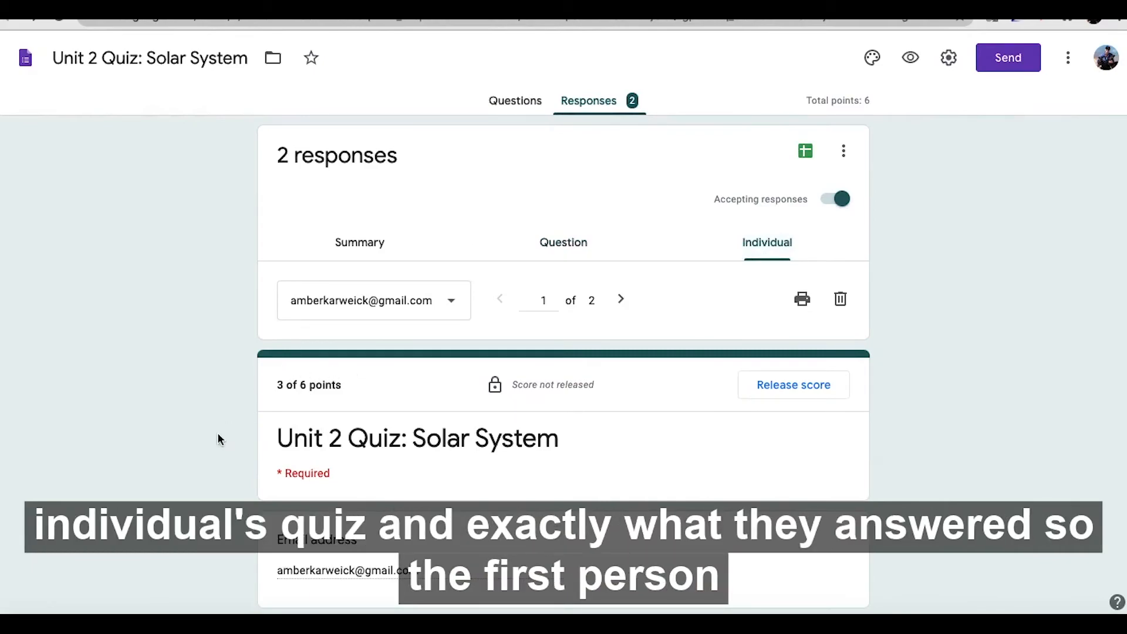
{"action": "scroll", "coordinate": [217, 435], "scroll_direction": "down", "scroll_amount": 10}
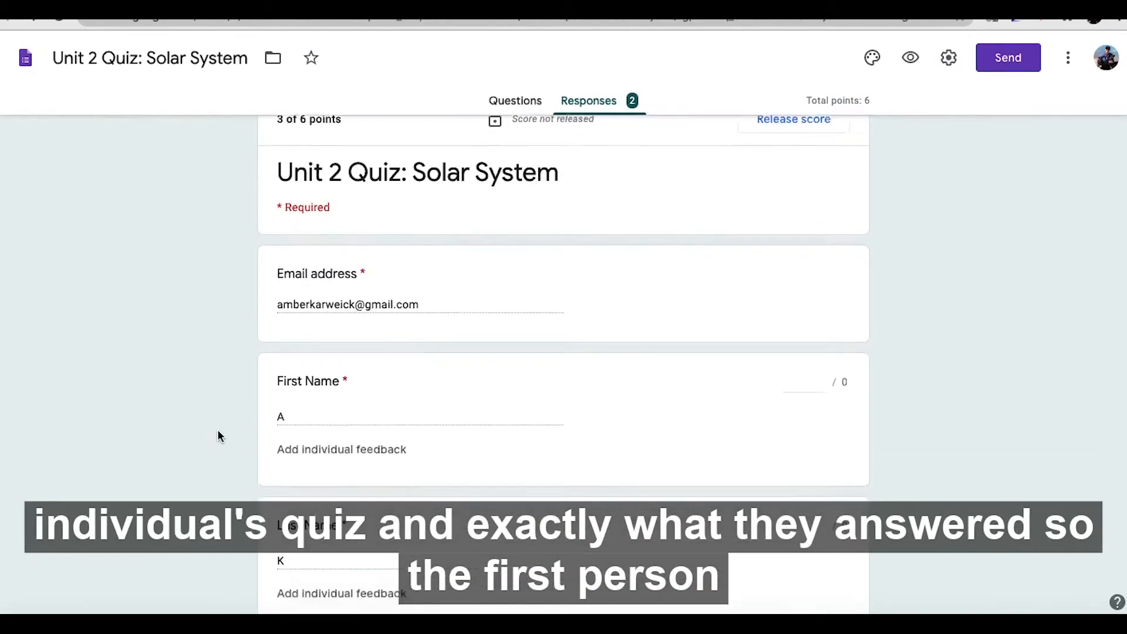
{"action": "scroll", "coordinate": [217, 434], "scroll_direction": "down", "scroll_amount": 3}
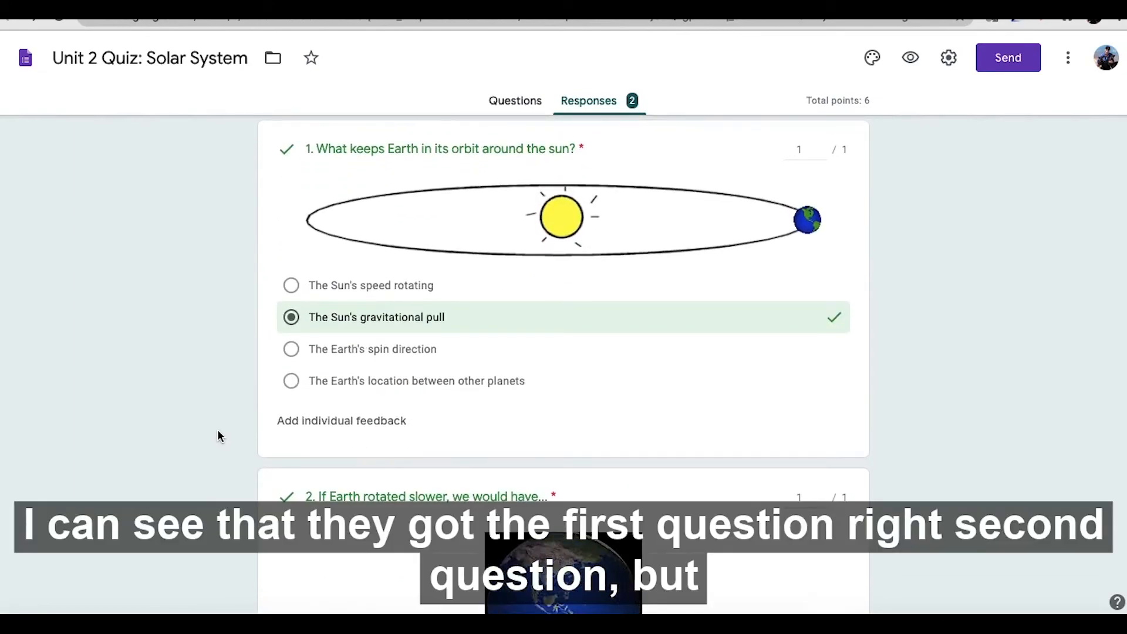
{"action": "scroll", "coordinate": [220, 432], "scroll_direction": "down", "scroll_amount": 4}
{"action": "scroll", "coordinate": [223, 417], "scroll_direction": "down", "scroll_amount": 13}
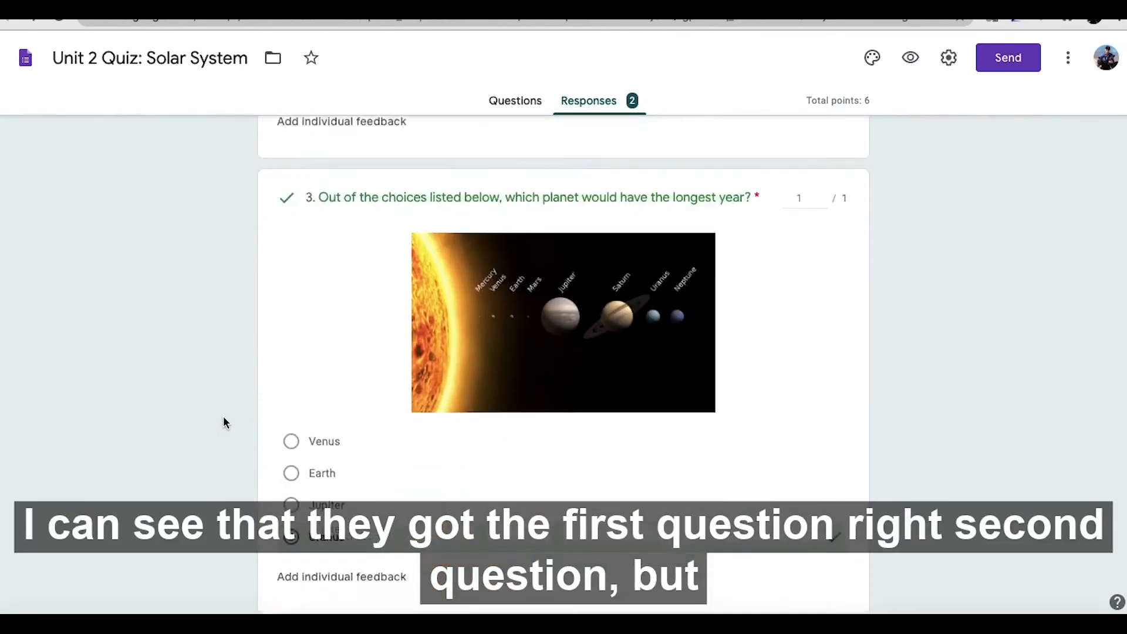
{"action": "scroll", "coordinate": [223, 417], "scroll_direction": "down", "scroll_amount": 3}
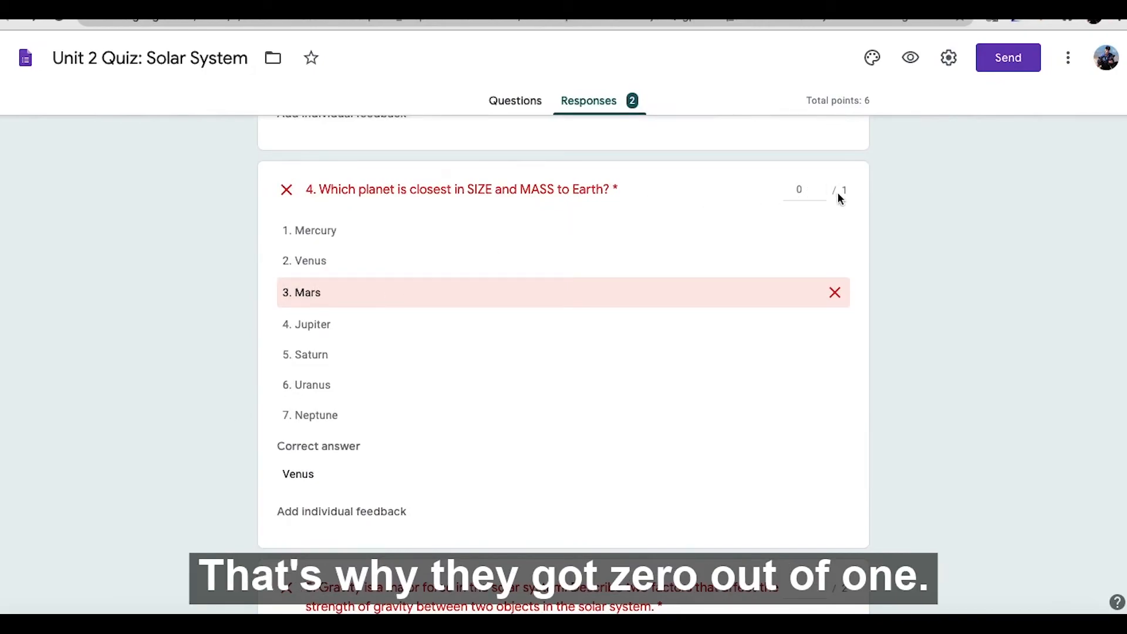
{"action": "scroll", "coordinate": [533, 343], "scroll_direction": "down", "scroll_amount": 4}
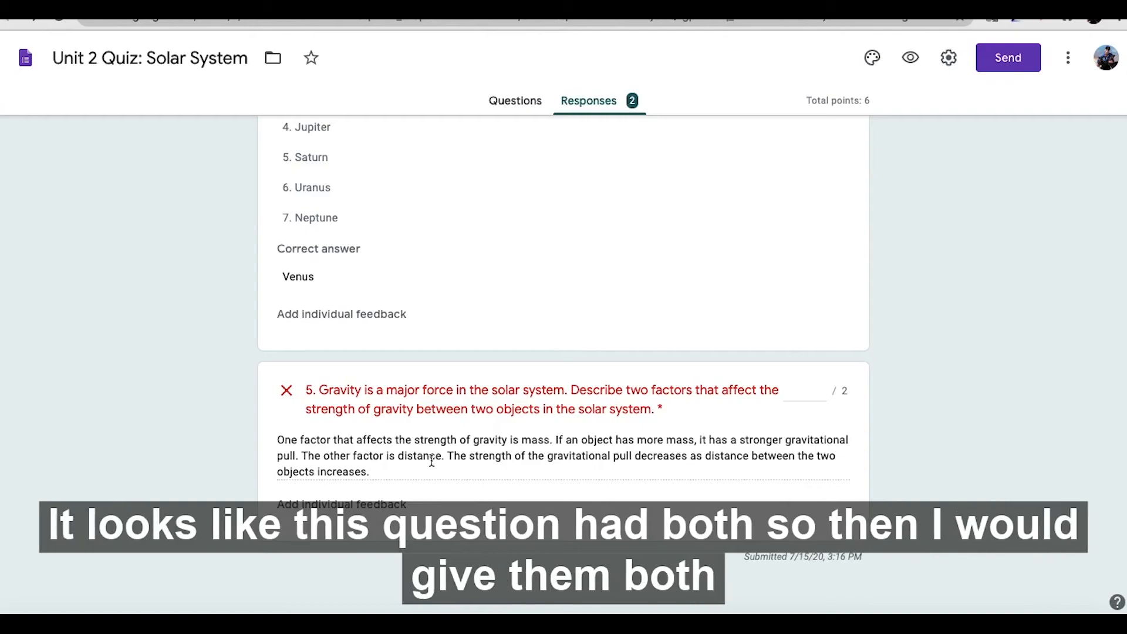
Award the first respondent 2 points on question 5 with the individual feedback "Great response!" and save the grading
{"action": "left_click", "coordinate": [811, 391]}
{"action": "type", "text": "2"}
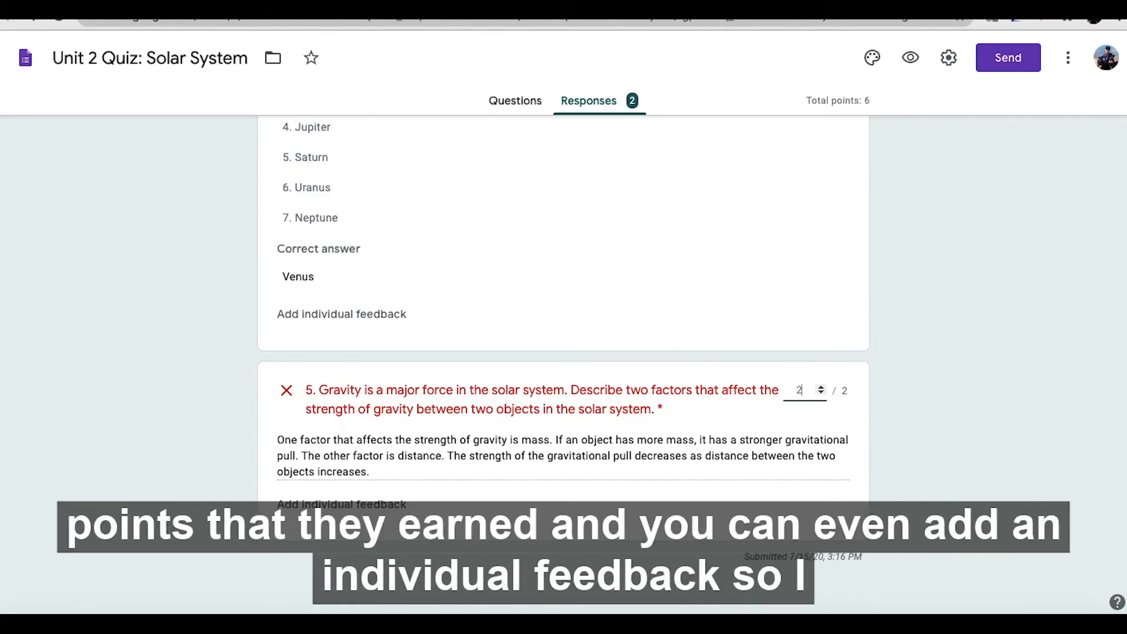
{"action": "left_click", "coordinate": [405, 506]}
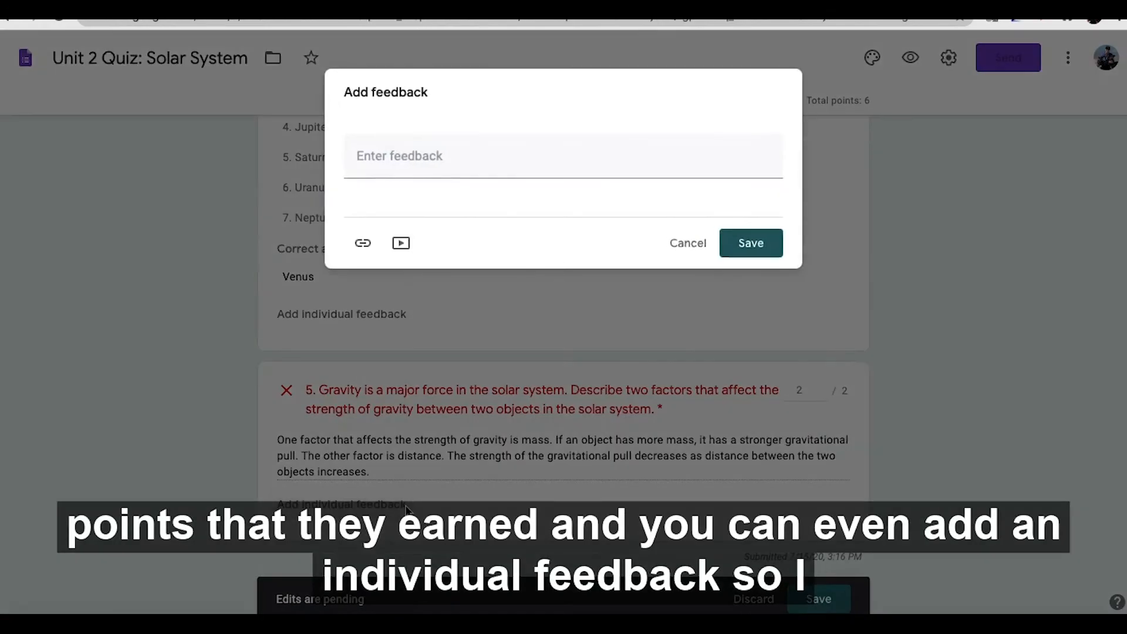
{"action": "left_click", "coordinate": [461, 167]}
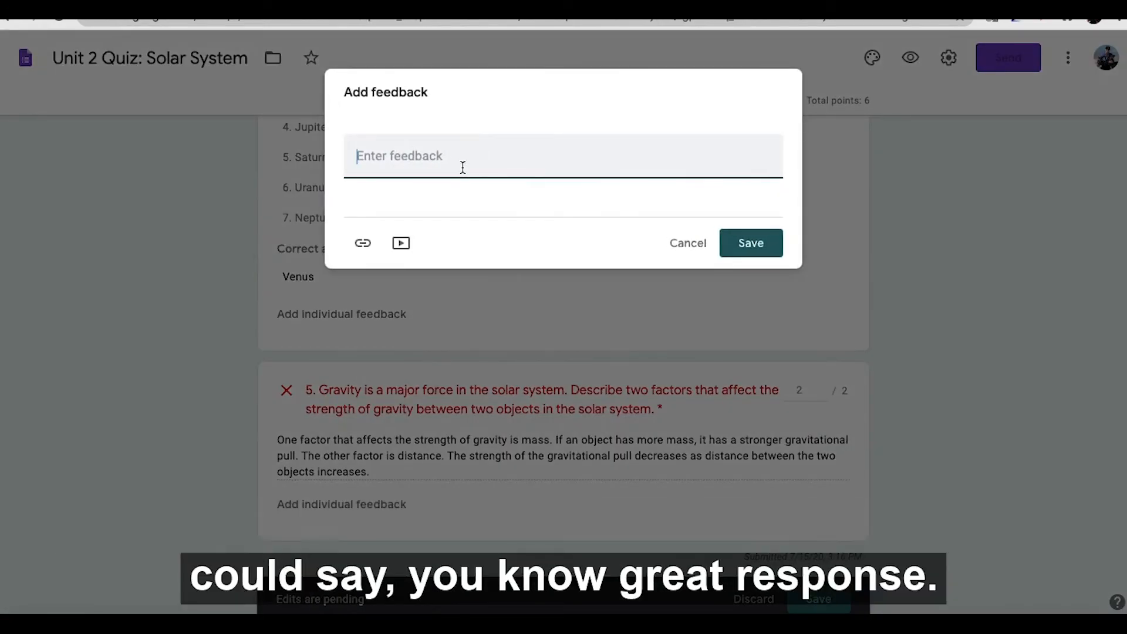
{"action": "type", "text": "Great "}
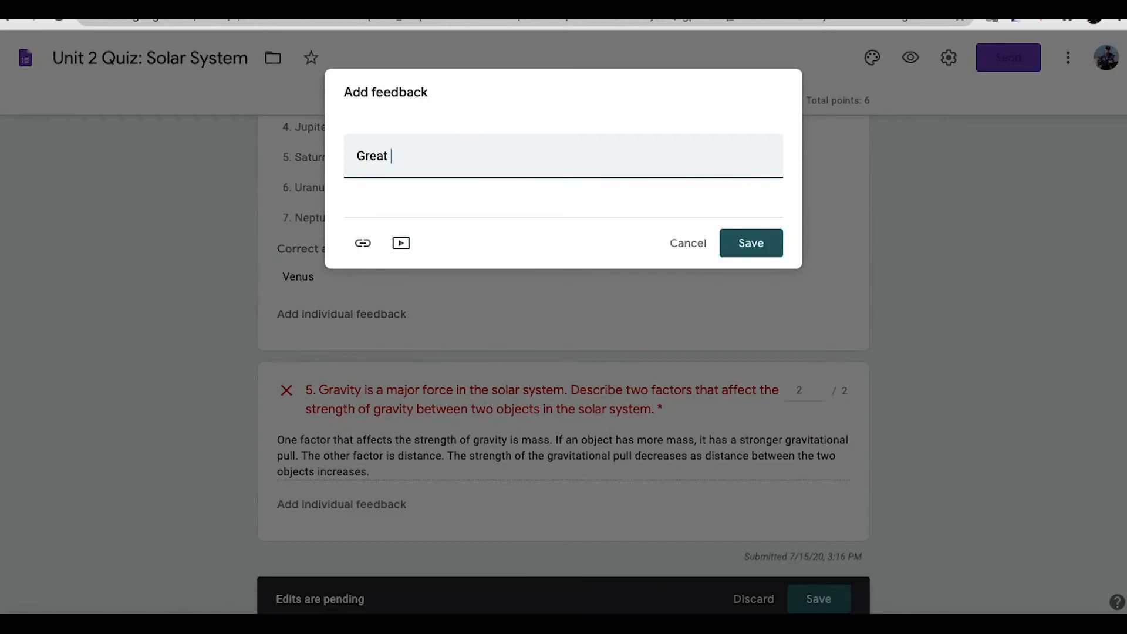
{"action": "type", "text": "response!"}
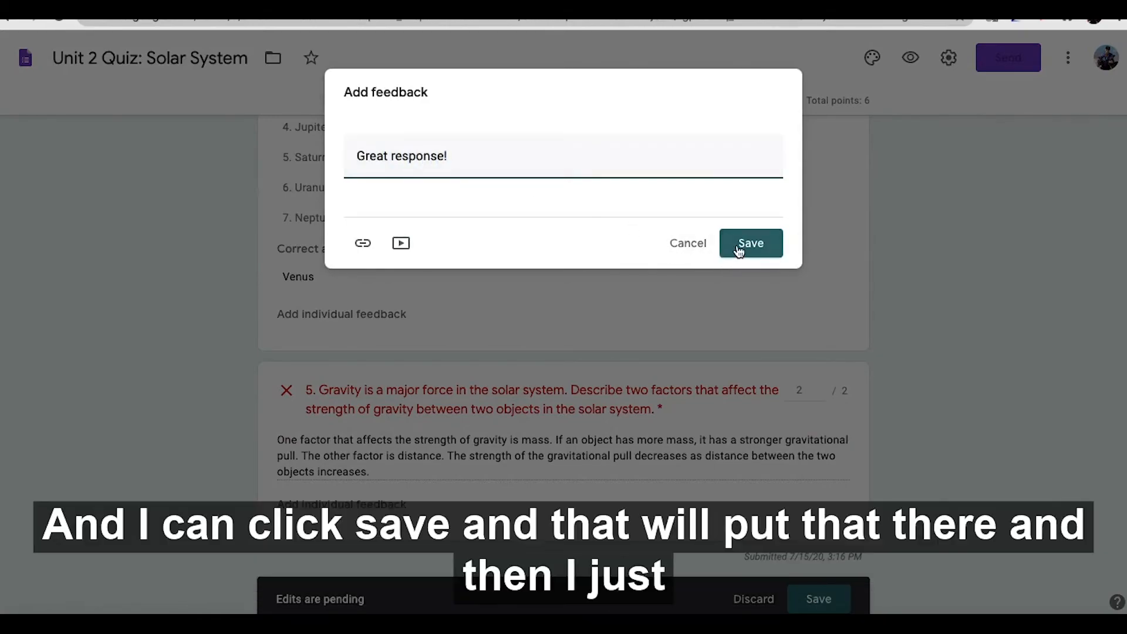
{"action": "left_click", "coordinate": [741, 246]}
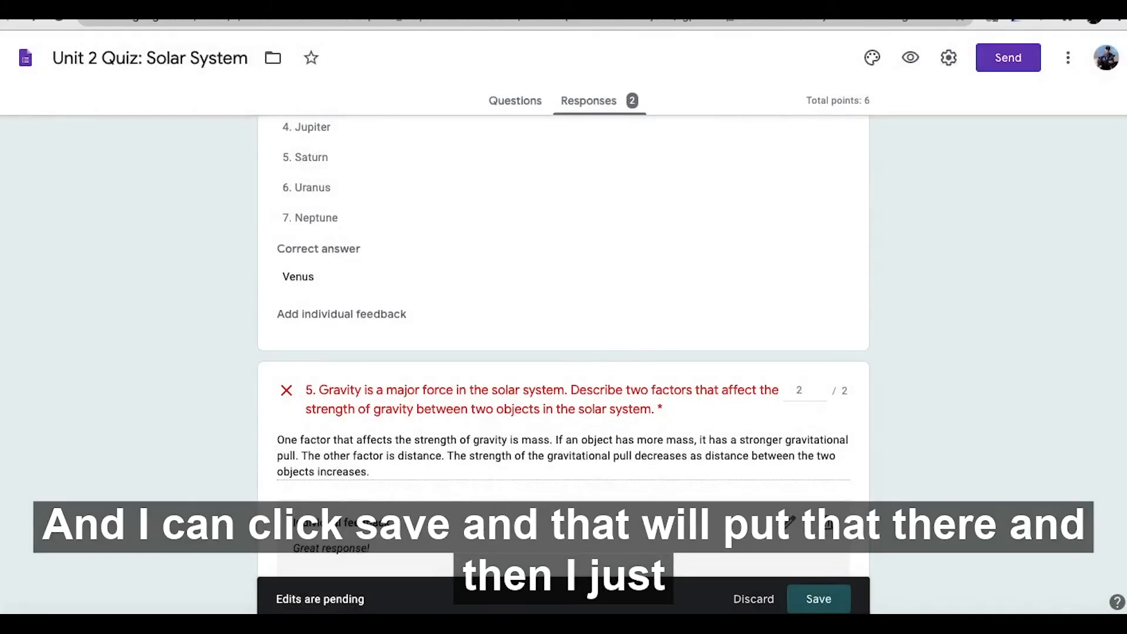
{"action": "scroll", "coordinate": [545, 431], "scroll_direction": "down", "scroll_amount": 2}
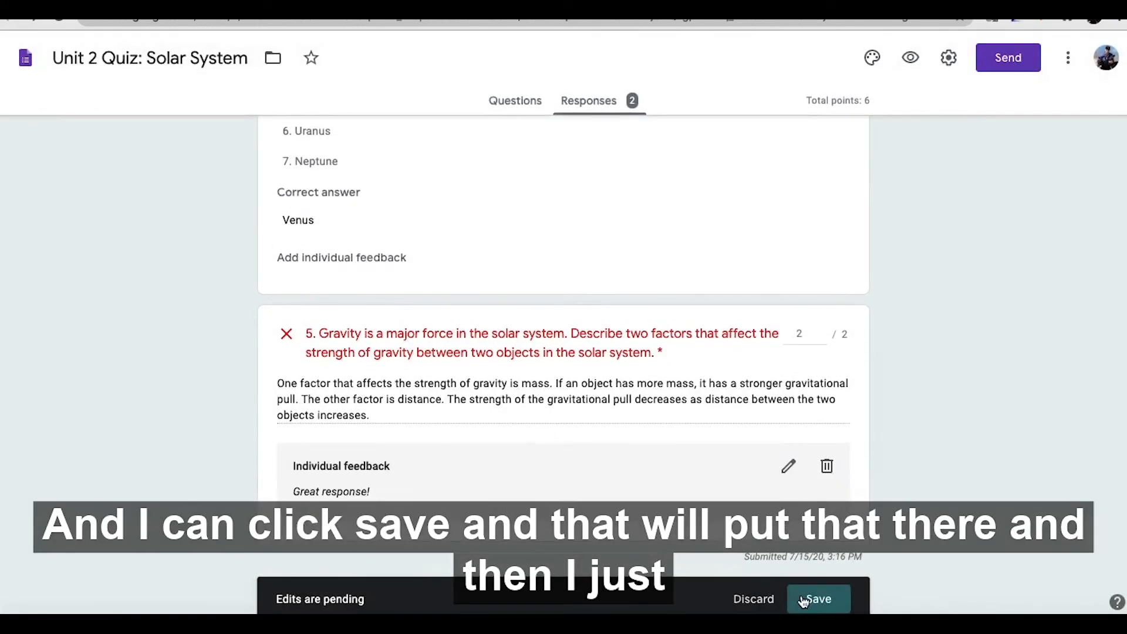
{"action": "left_click", "coordinate": [802, 600]}
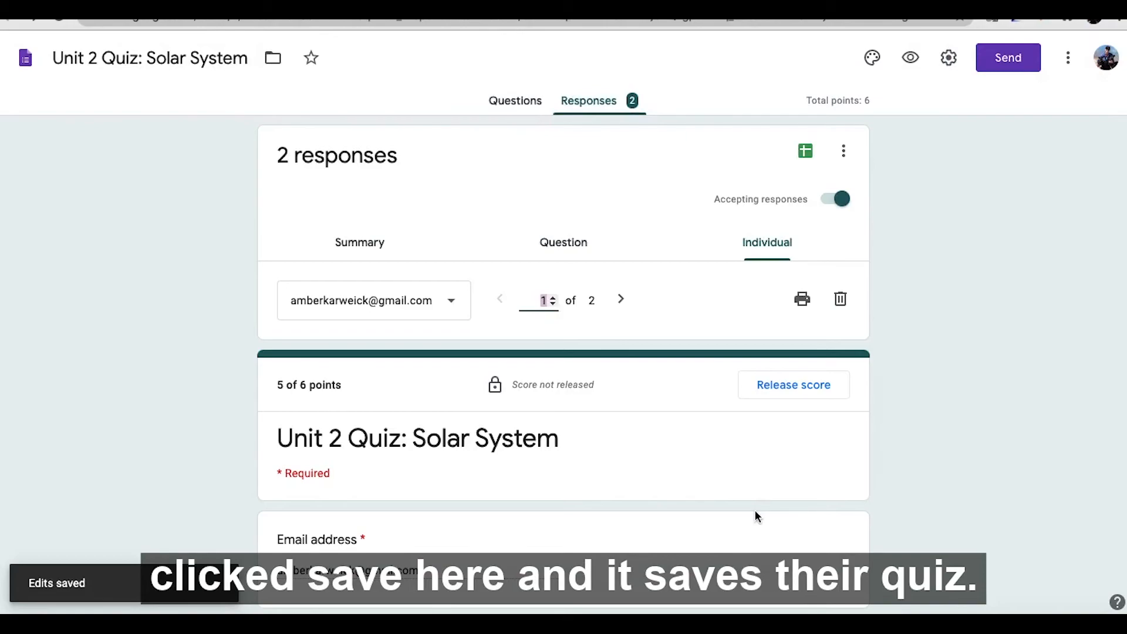
Check the first respondent's saved question 5 grade and feedback, and the score release option for this response
{"action": "scroll", "coordinate": [755, 514], "scroll_direction": "down", "scroll_amount": 20}
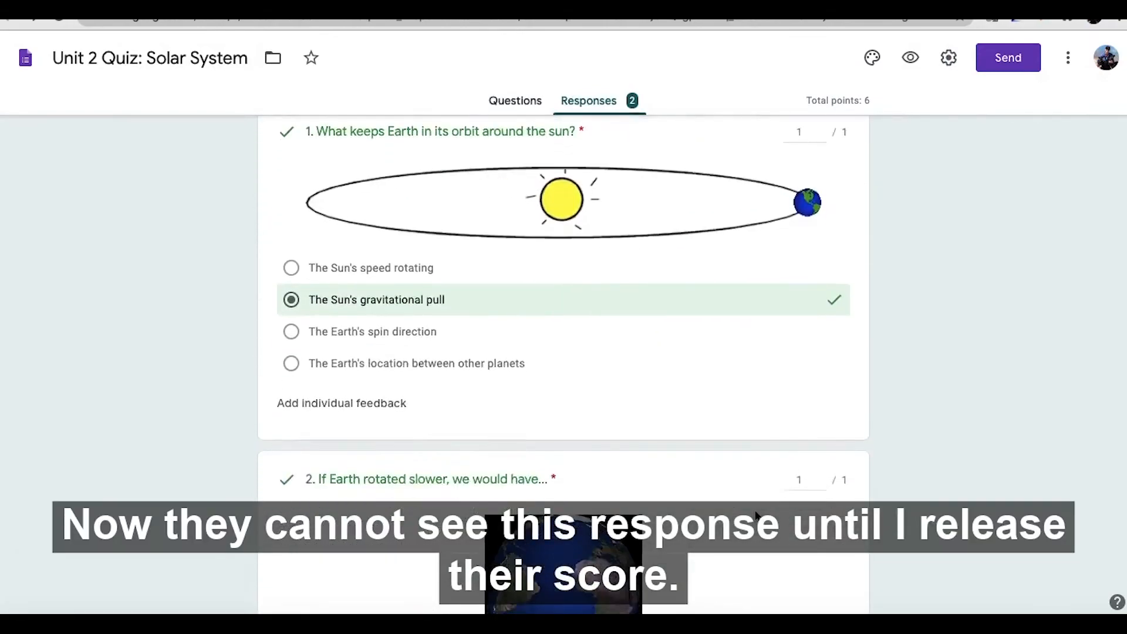
{"action": "scroll", "coordinate": [756, 515], "scroll_direction": "down", "scroll_amount": 15}
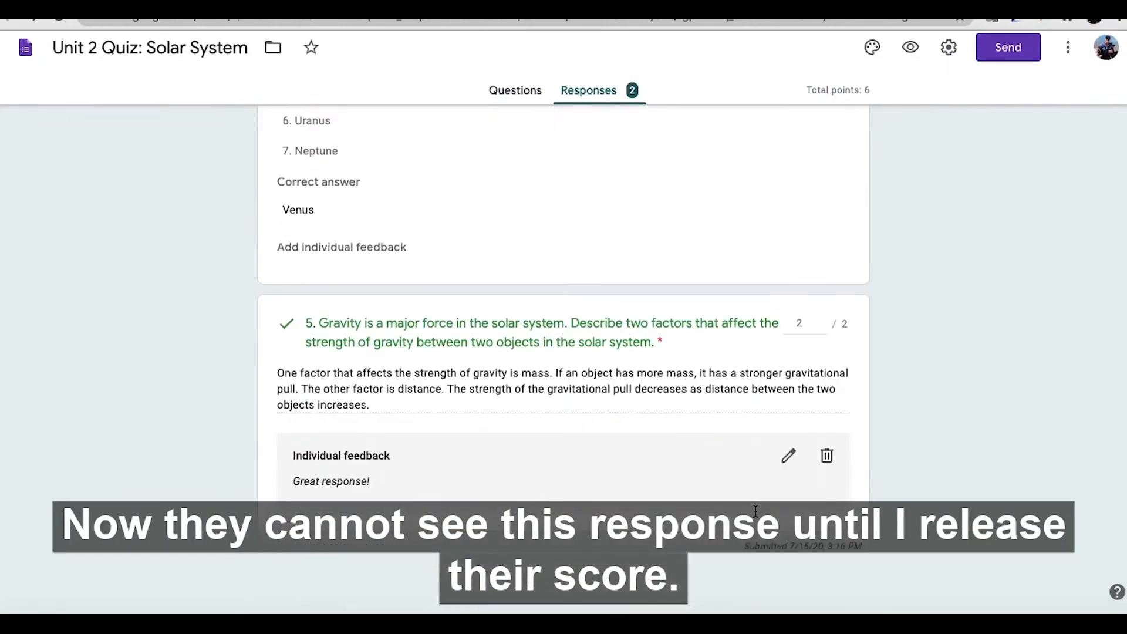
{"action": "scroll", "coordinate": [756, 511], "scroll_direction": "up", "scroll_amount": 20}
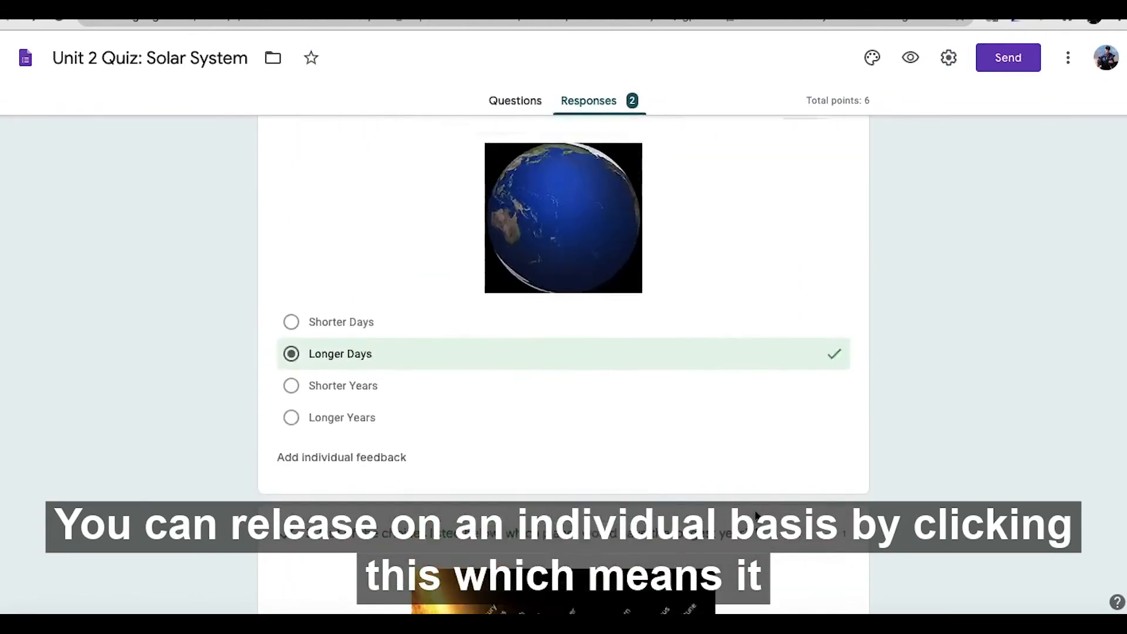
{"action": "scroll", "coordinate": [756, 516], "scroll_direction": "up", "scroll_amount": 10}
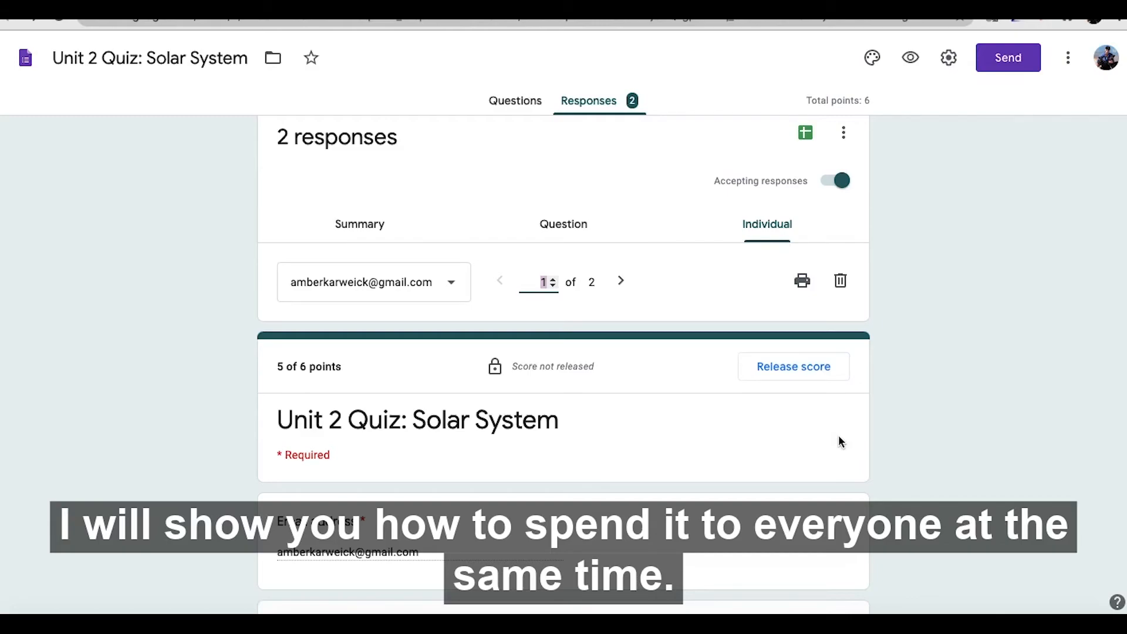
{"action": "scroll", "coordinate": [839, 442], "scroll_direction": "down", "scroll_amount": 1}
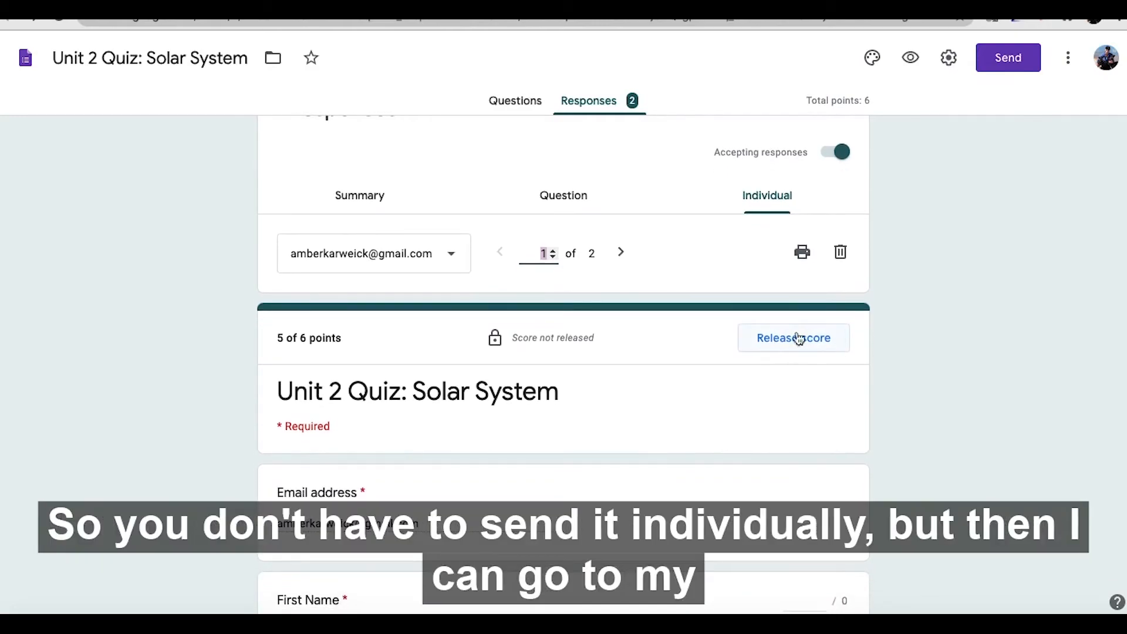
Go to the second individual response and review its answers and points through the short answer in question 5
{"action": "left_click", "coordinate": [620, 257]}
{"action": "scroll", "coordinate": [464, 417], "scroll_direction": "down", "scroll_amount": 5}
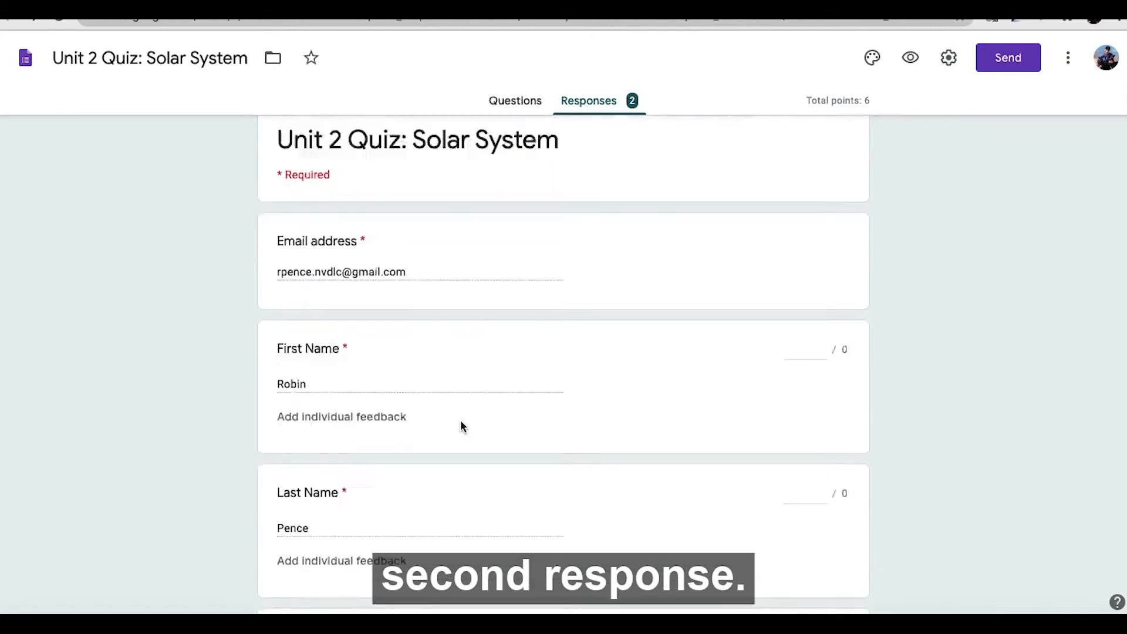
{"action": "scroll", "coordinate": [463, 417], "scroll_direction": "down", "scroll_amount": 20}
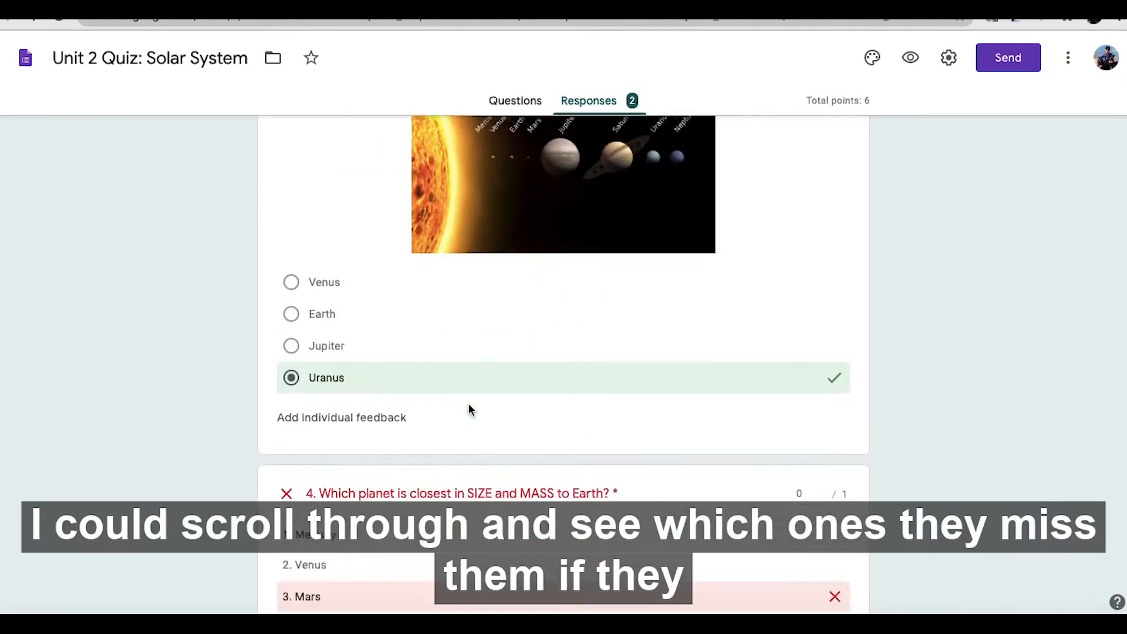
{"action": "scroll", "coordinate": [468, 409], "scroll_direction": "down", "scroll_amount": 4}
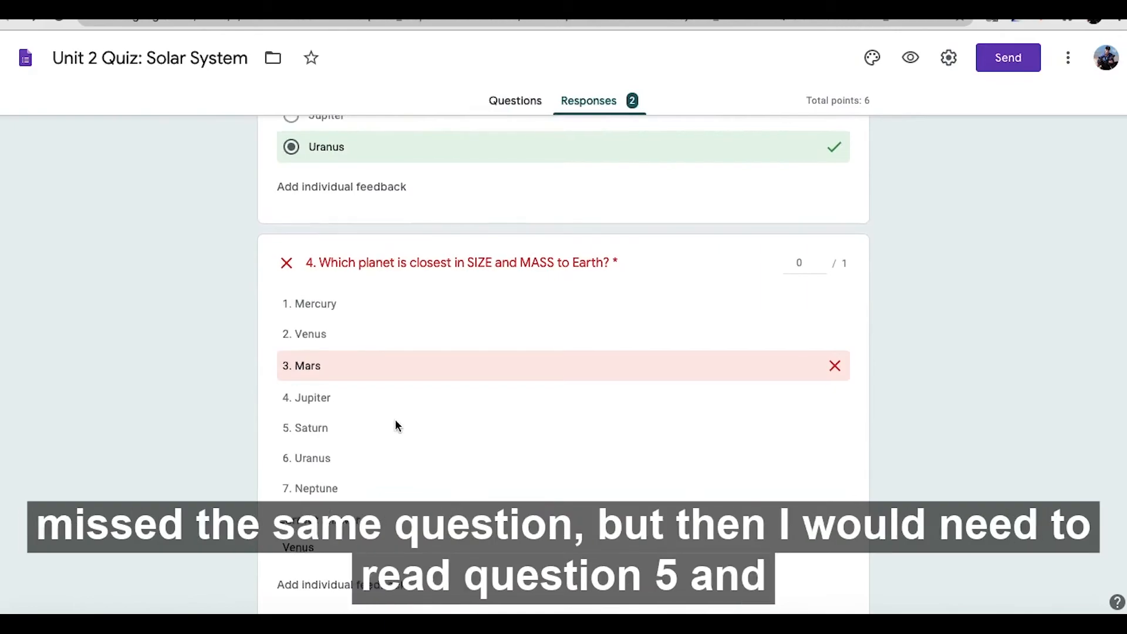
{"action": "scroll", "coordinate": [396, 420], "scroll_direction": "down", "scroll_amount": 4}
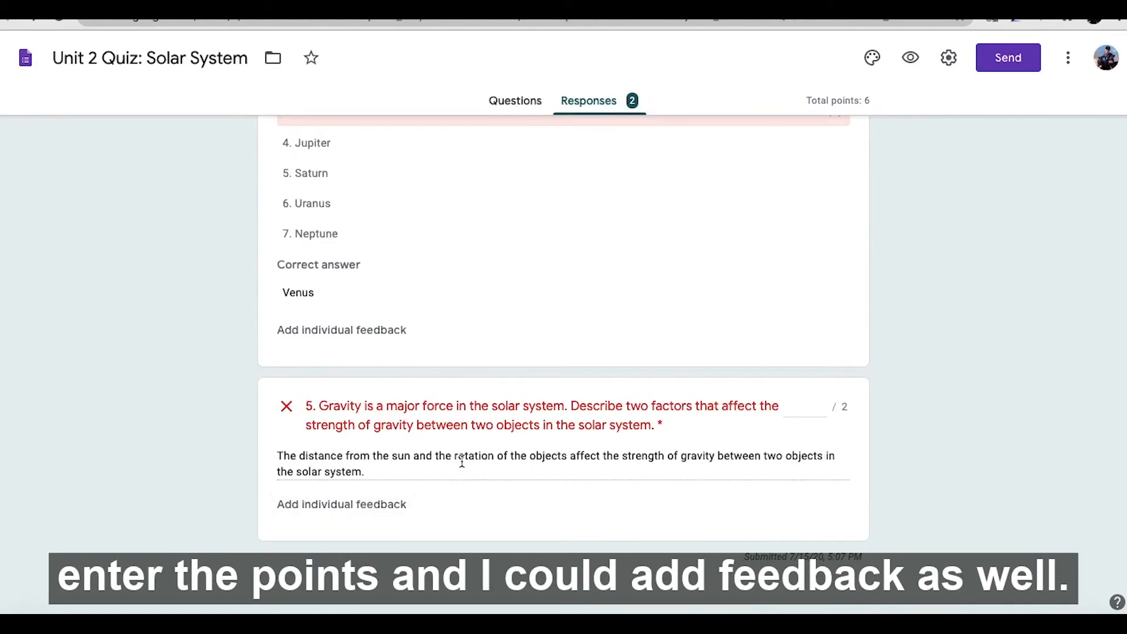
{"action": "scroll", "coordinate": [462, 462], "scroll_direction": "up", "scroll_amount": 20}
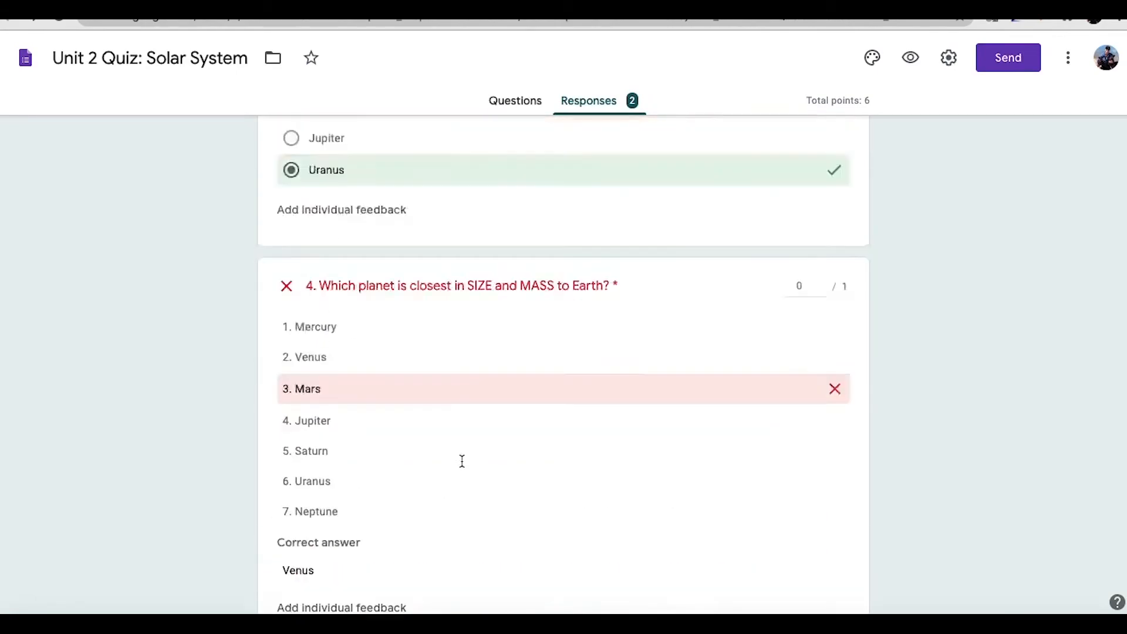
{"action": "scroll", "coordinate": [461, 466], "scroll_direction": "up", "scroll_amount": 5}
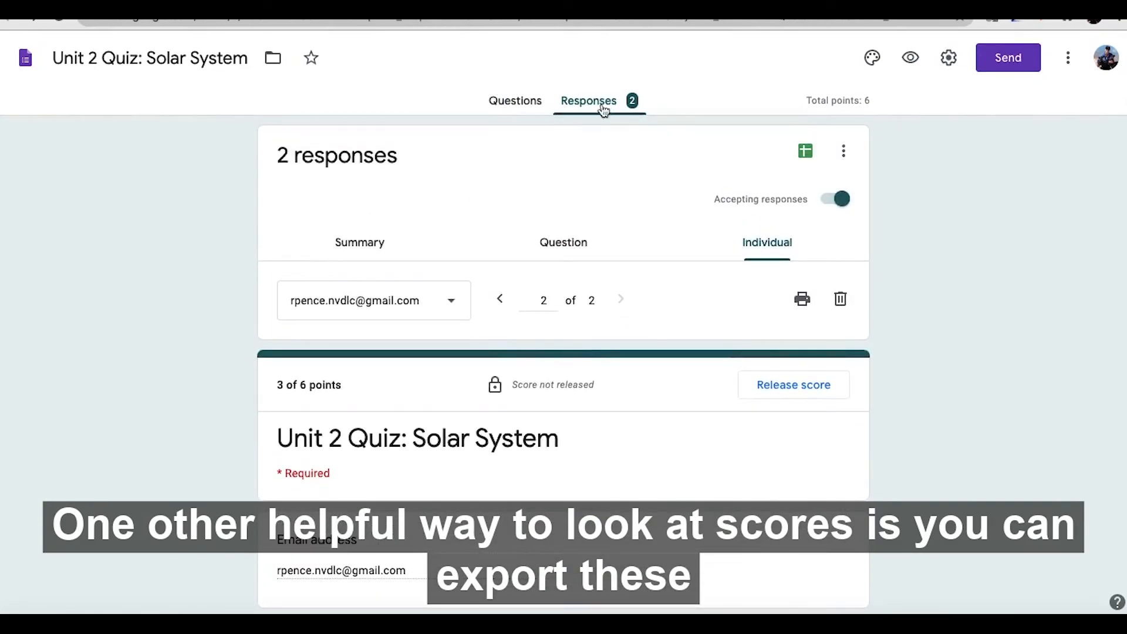
Export the quiz responses to a new spreadsheet and examine its timestamp, score, name and answer columns
{"action": "left_click", "coordinate": [806, 153]}
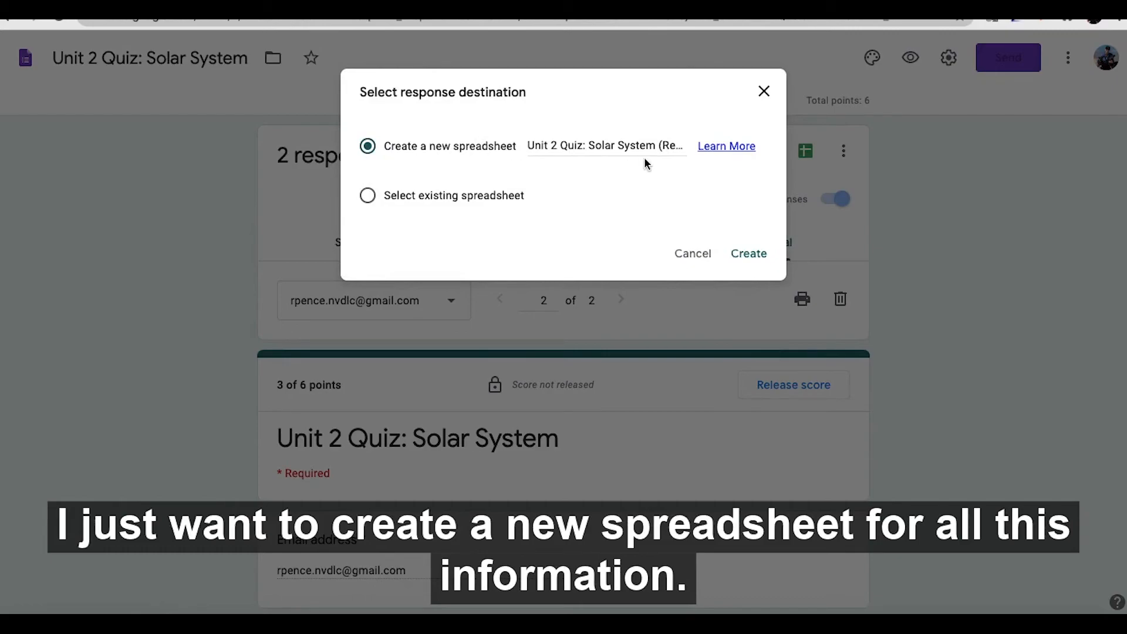
{"action": "left_click", "coordinate": [748, 256]}
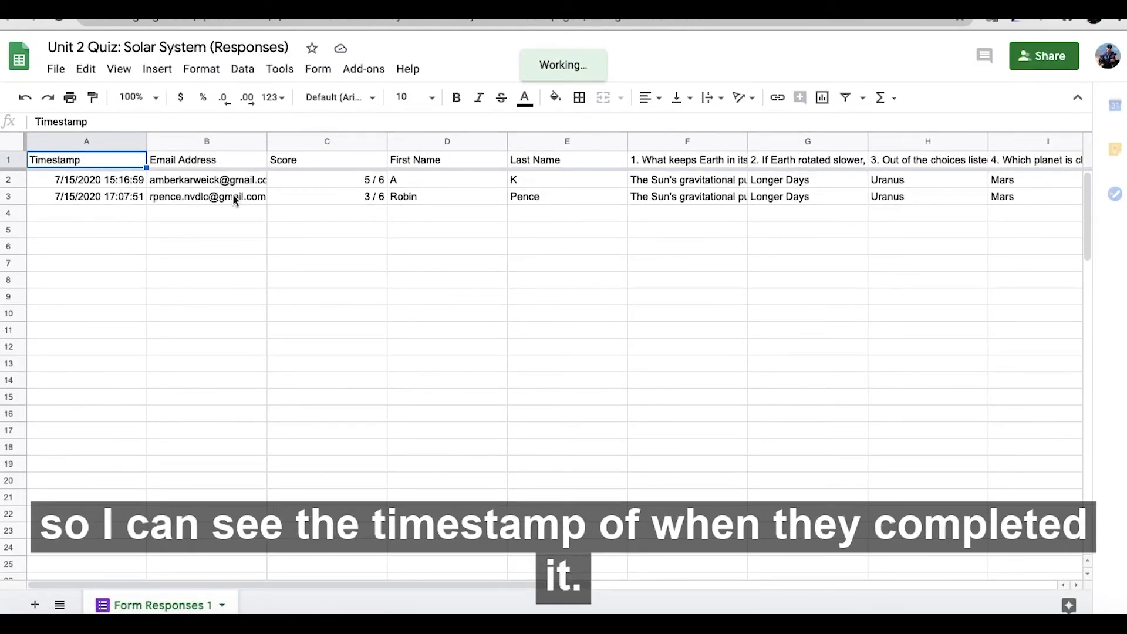
{"action": "scroll", "coordinate": [235, 199], "scroll_direction": "right", "scroll_amount": 4}
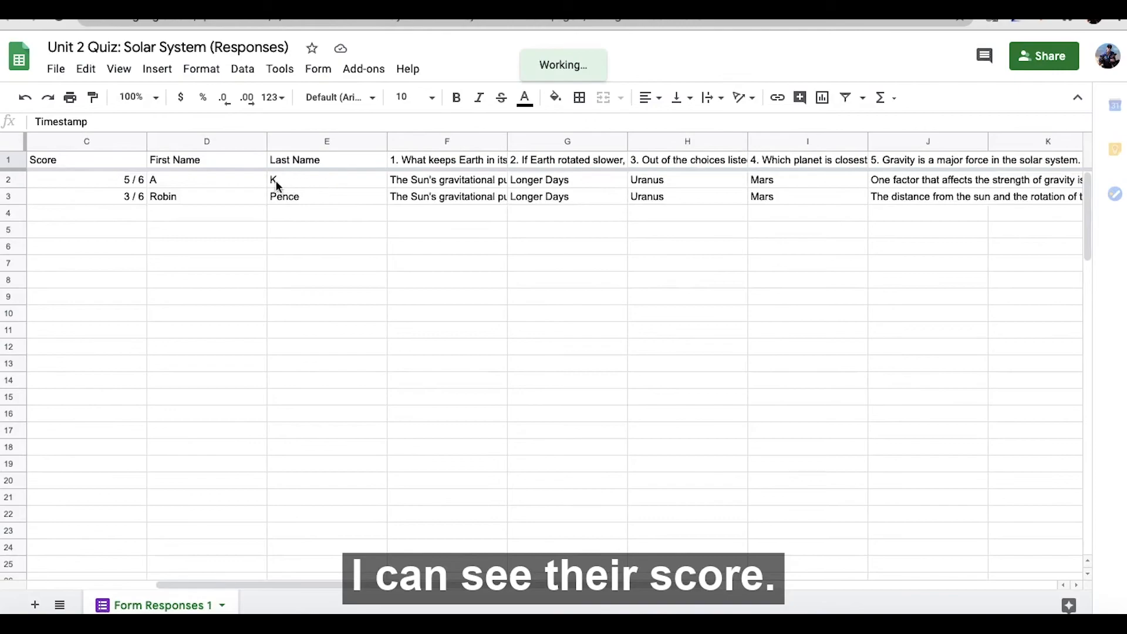
{"action": "scroll", "coordinate": [327, 193], "scroll_direction": "right", "scroll_amount": 2}
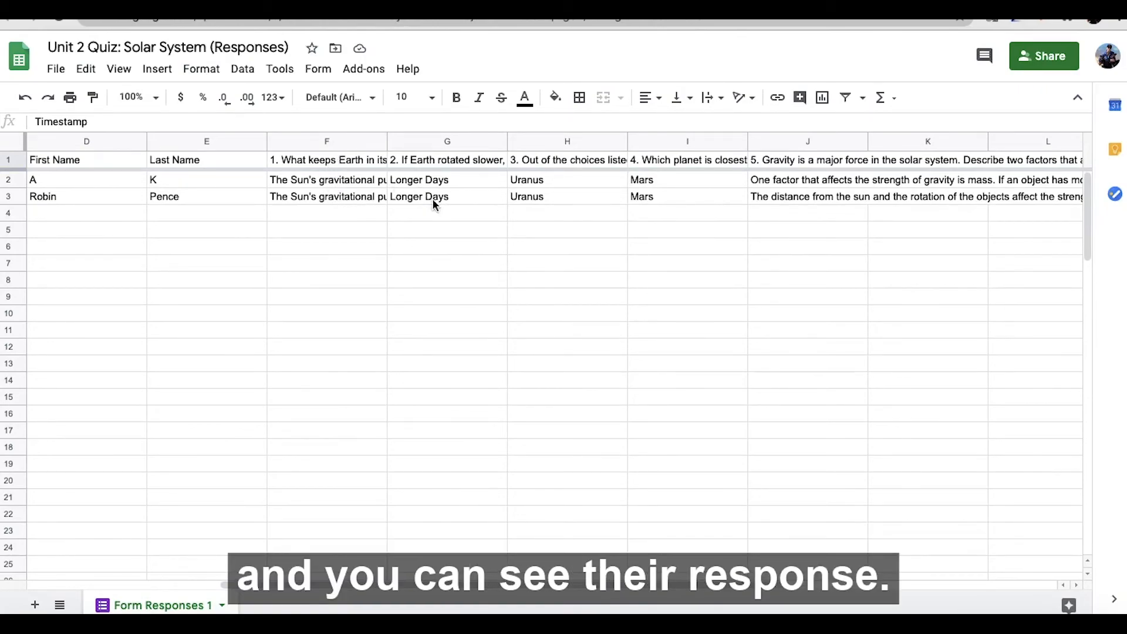
{"action": "scroll", "coordinate": [690, 197], "scroll_direction": "right", "scroll_amount": 1}
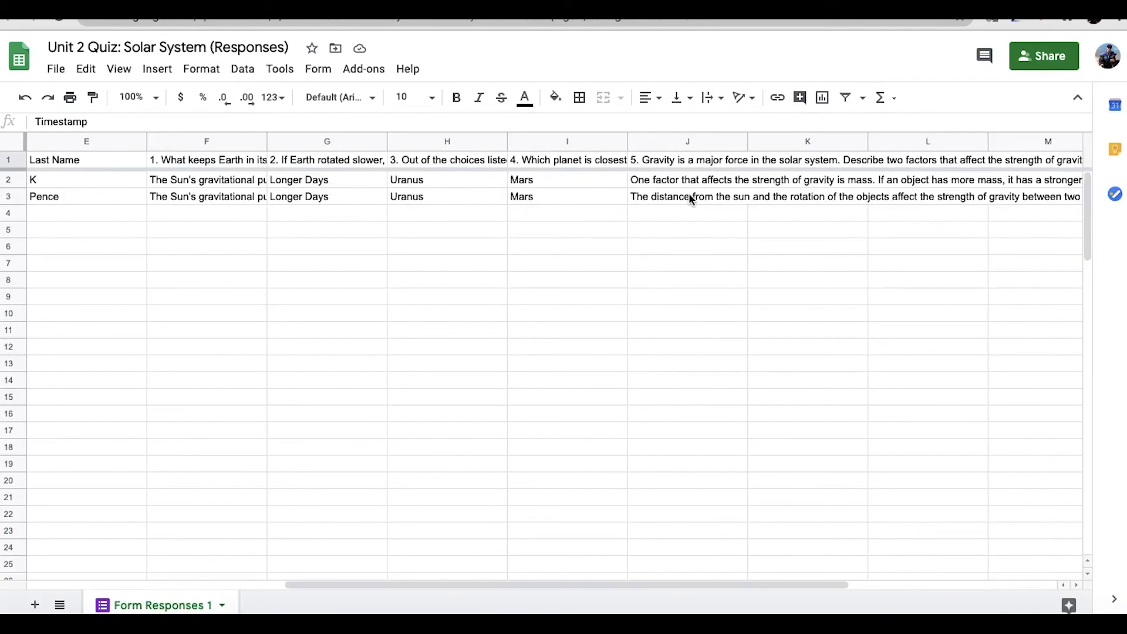
{"action": "scroll", "coordinate": [690, 198], "scroll_direction": "right", "scroll_amount": 1}
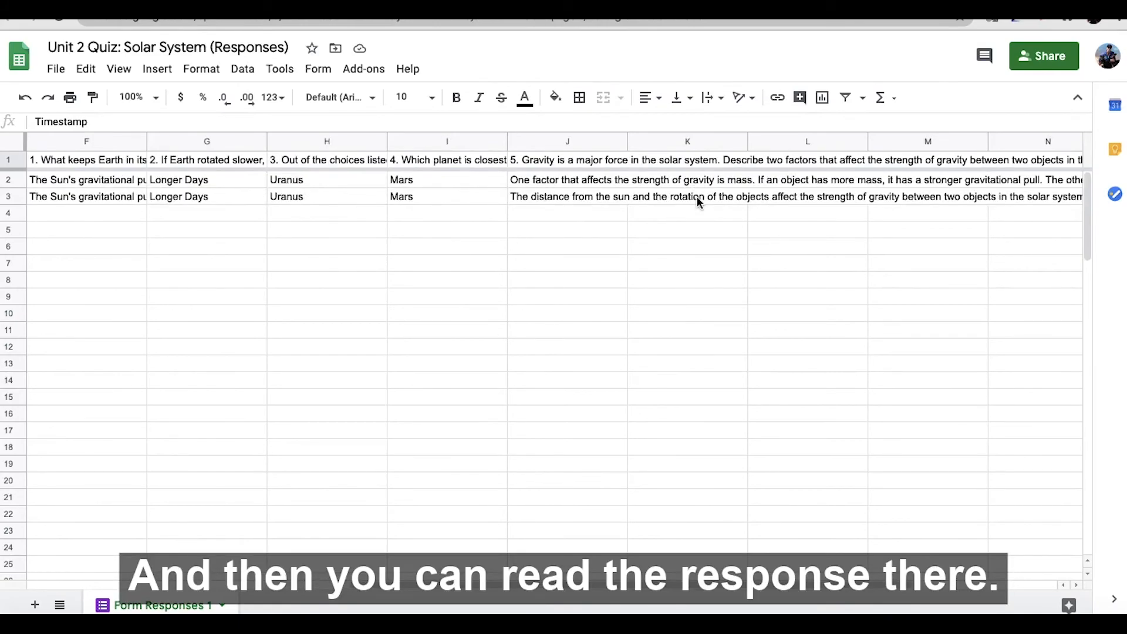
{"action": "scroll", "coordinate": [696, 196], "scroll_direction": "left", "scroll_amount": 3}
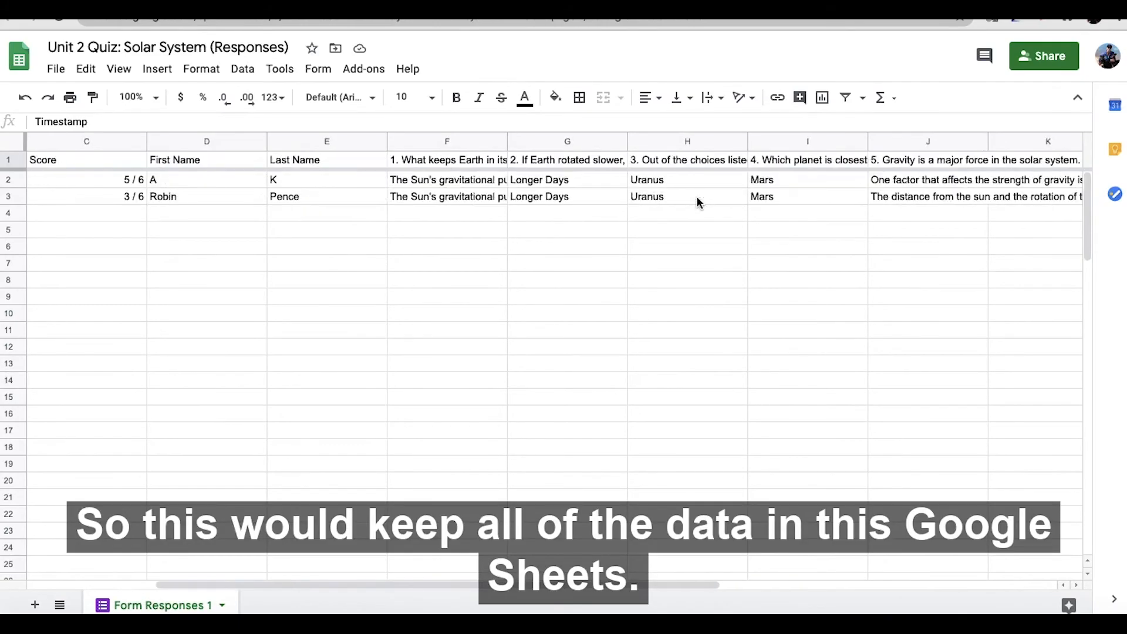
{"action": "scroll", "coordinate": [696, 196], "scroll_direction": "left", "scroll_amount": 1}
{"action": "scroll", "coordinate": [696, 196], "scroll_direction": "left", "scroll_amount": 1}
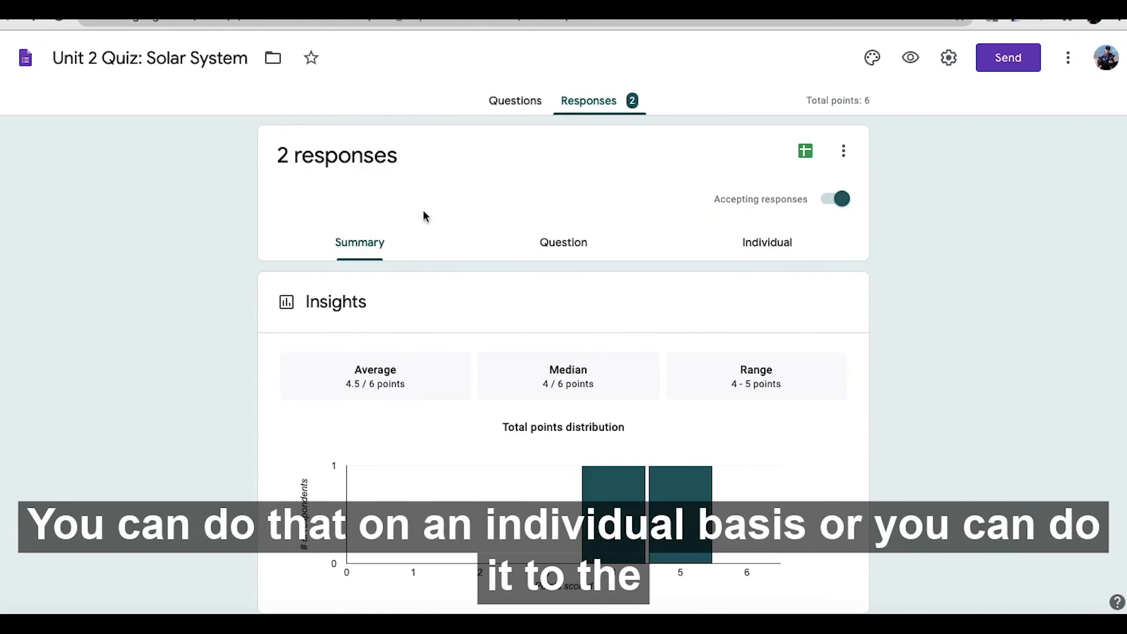
Return to the individual responses in the form and review the second respondent's answers, total points and score release option
{"action": "left_click", "coordinate": [763, 245]}
{"action": "scroll", "coordinate": [539, 414], "scroll_direction": "down", "scroll_amount": 15}
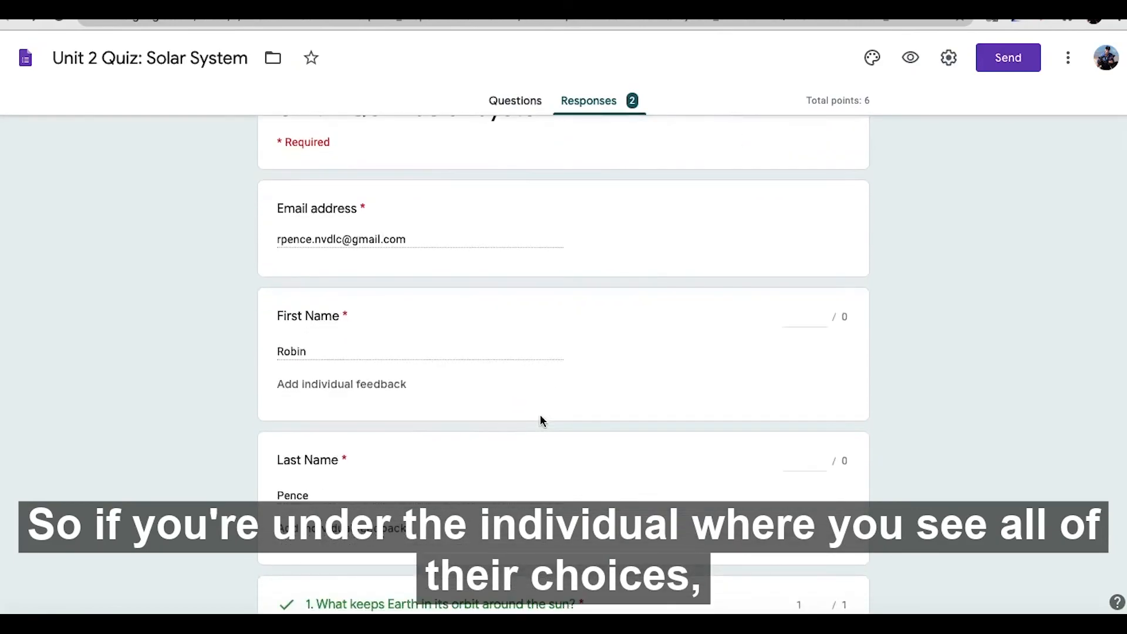
{"action": "scroll", "coordinate": [541, 412], "scroll_direction": "down", "scroll_amount": 15}
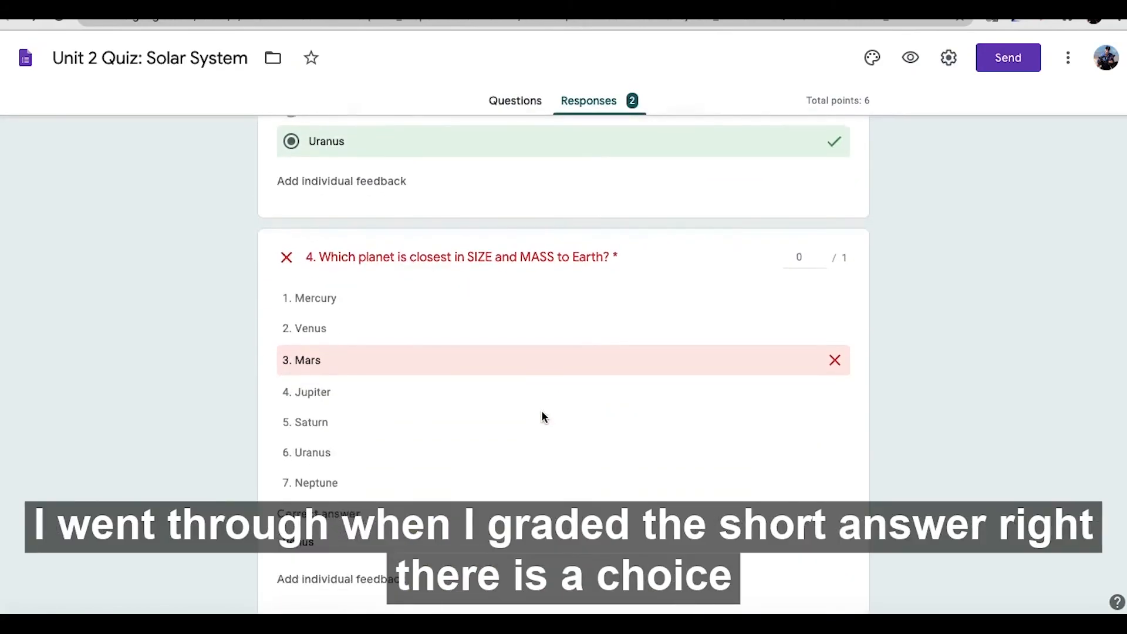
{"action": "scroll", "coordinate": [458, 407], "scroll_direction": "up", "scroll_amount": 20}
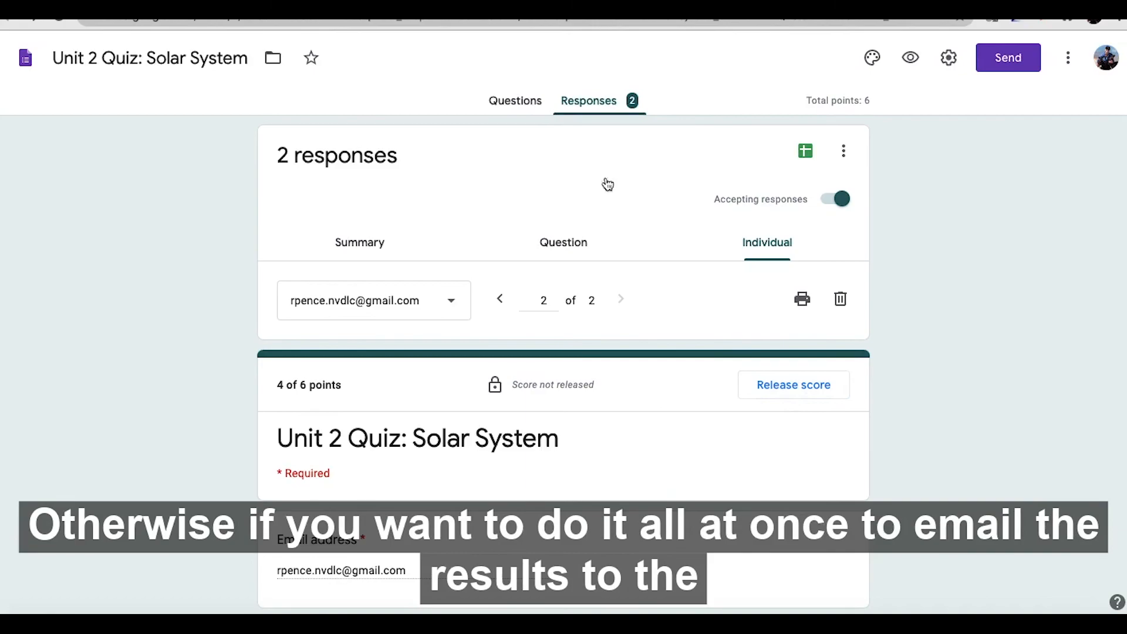
Switch to the response summary and examine the average, median, range and each bar of the total points distribution
{"action": "left_click", "coordinate": [362, 248]}
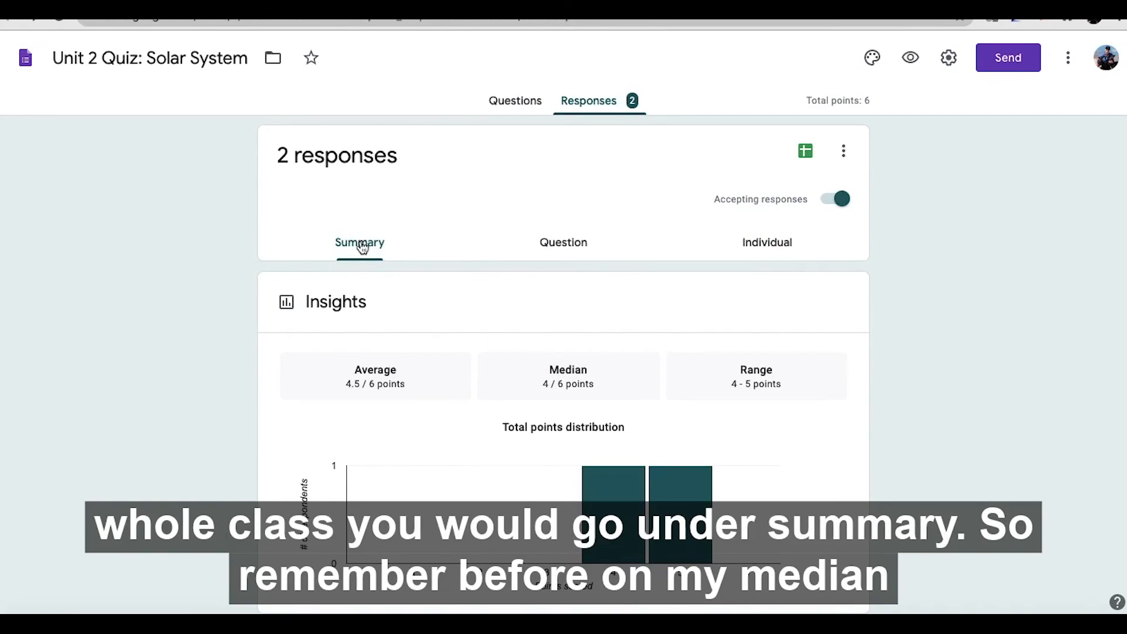
{"action": "scroll", "coordinate": [264, 396], "scroll_direction": "down", "scroll_amount": 2}
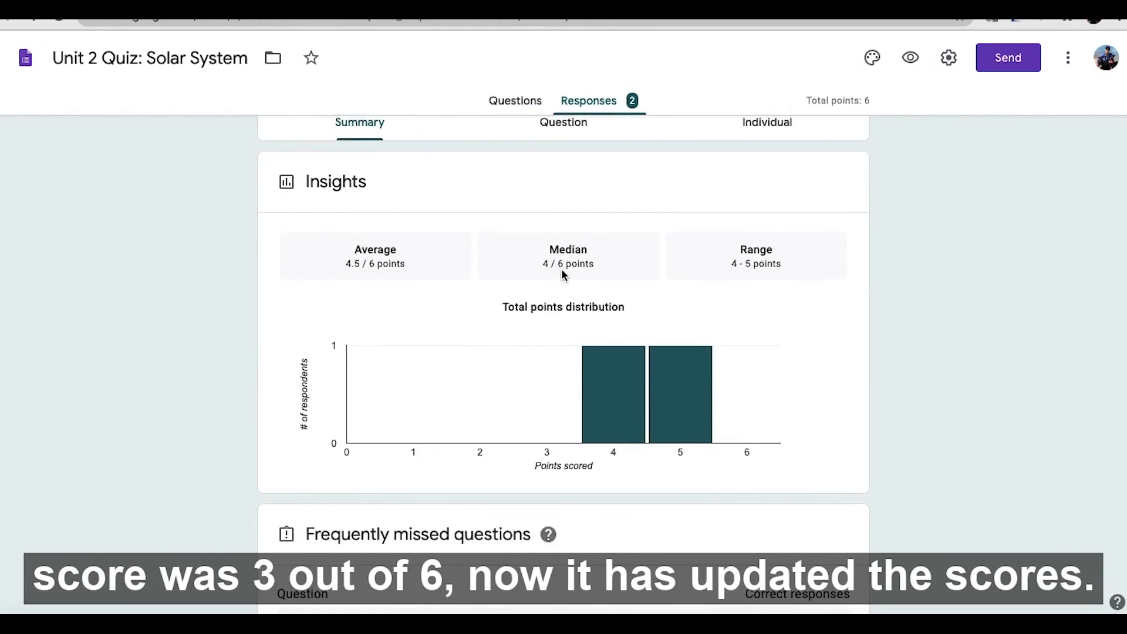
{"action": "mouse_move", "coordinate": [605, 385]}
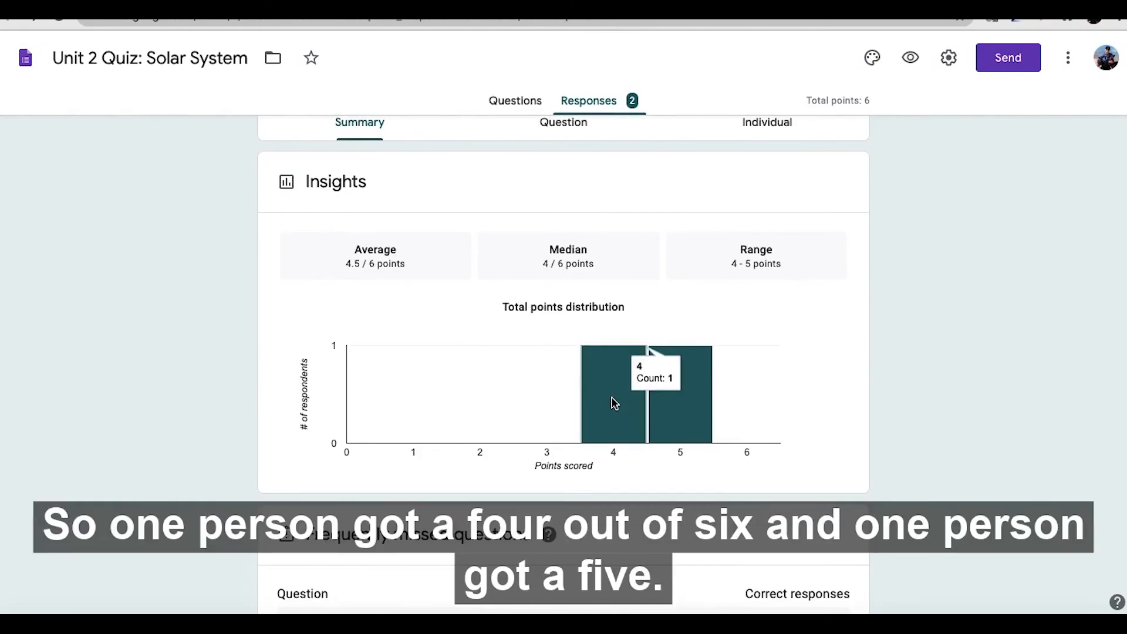
{"action": "mouse_move", "coordinate": [680, 387]}
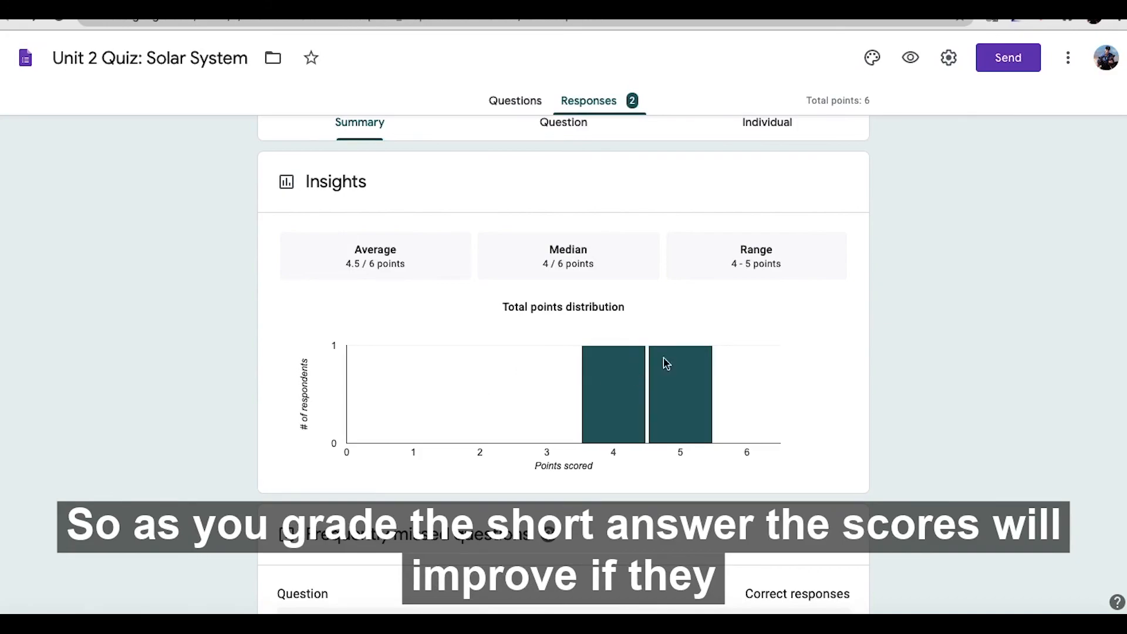
{"action": "mouse_move", "coordinate": [687, 361]}
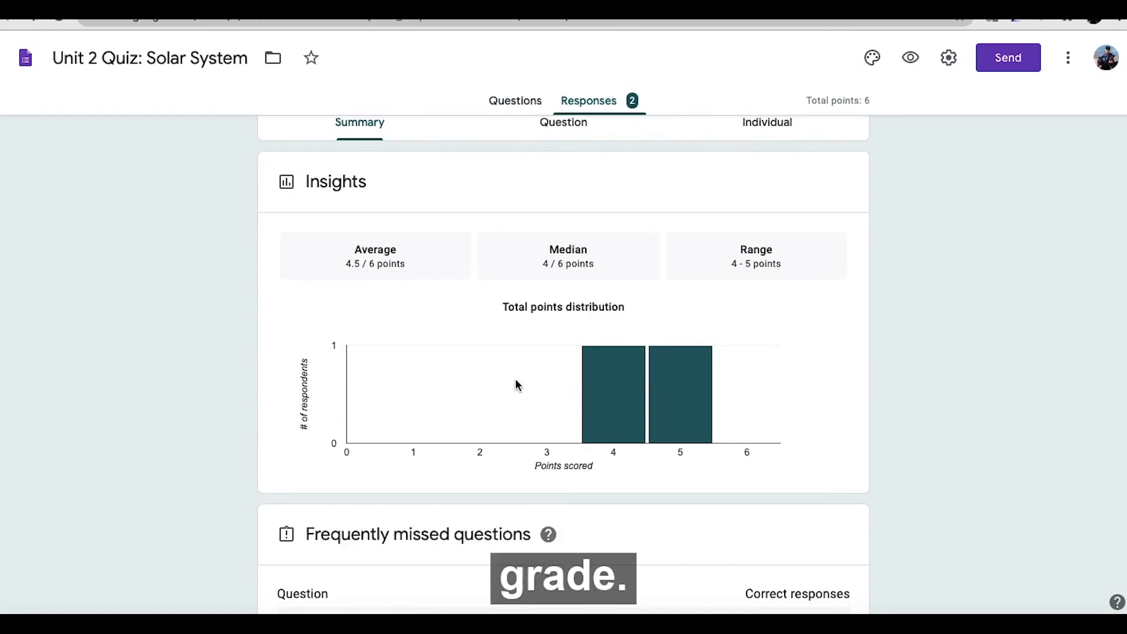
Start releasing the quiz scores from the response summary and add the message "Here are your results for the quiz."
{"action": "scroll", "coordinate": [515, 383], "scroll_direction": "down", "scroll_amount": 1}
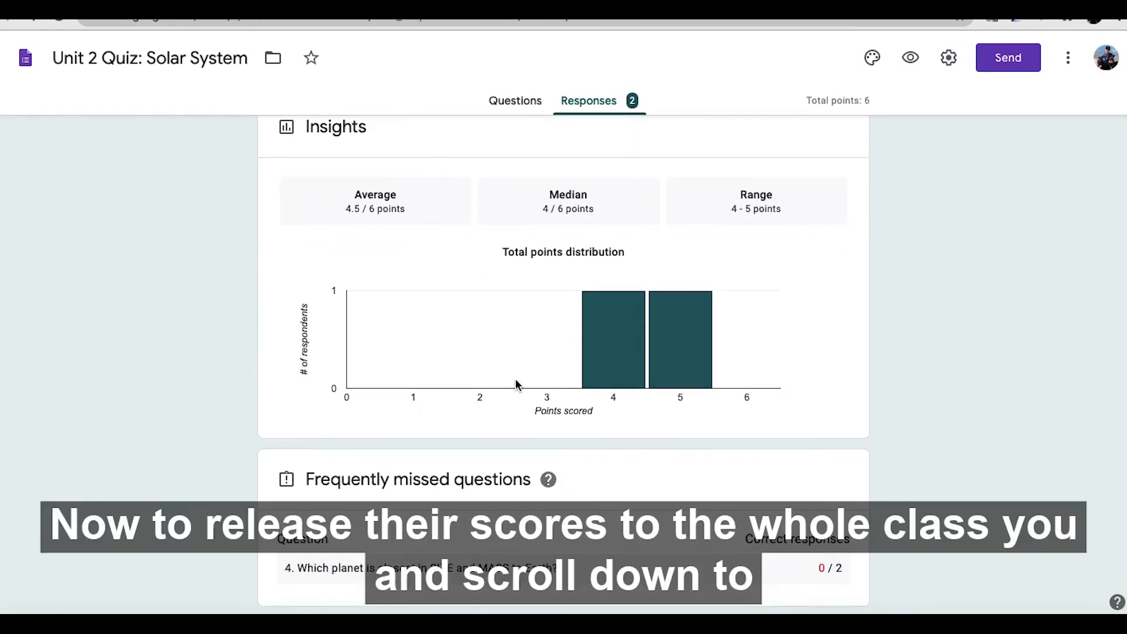
{"action": "scroll", "coordinate": [516, 382], "scroll_direction": "down", "scroll_amount": 4}
{"action": "scroll", "coordinate": [515, 379], "scroll_direction": "down", "scroll_amount": 3}
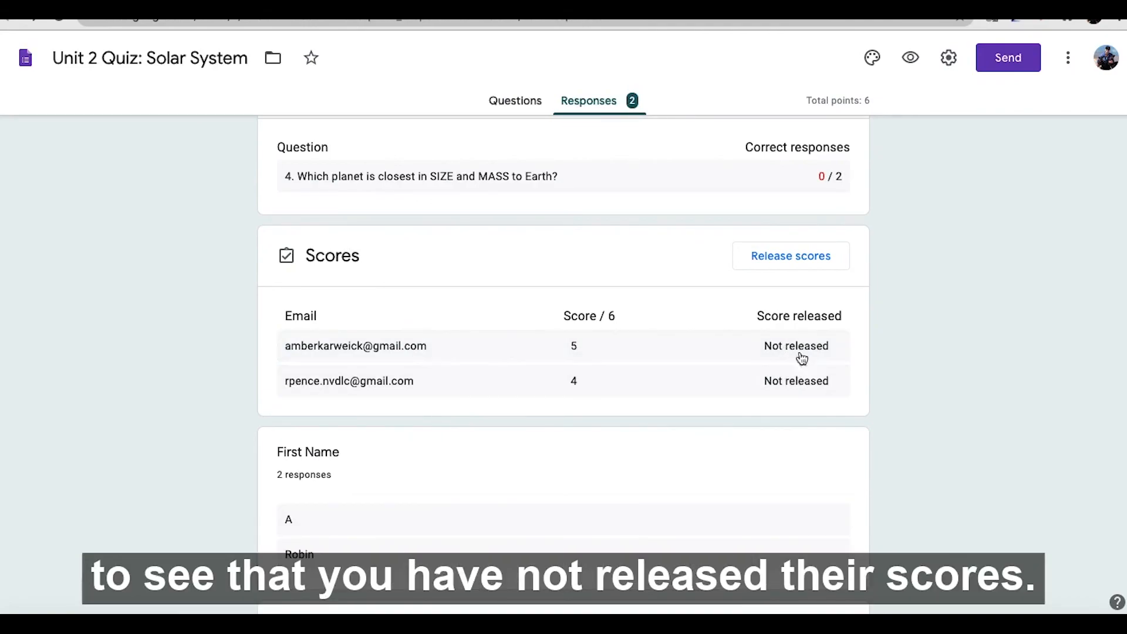
{"action": "left_click", "coordinate": [804, 252]}
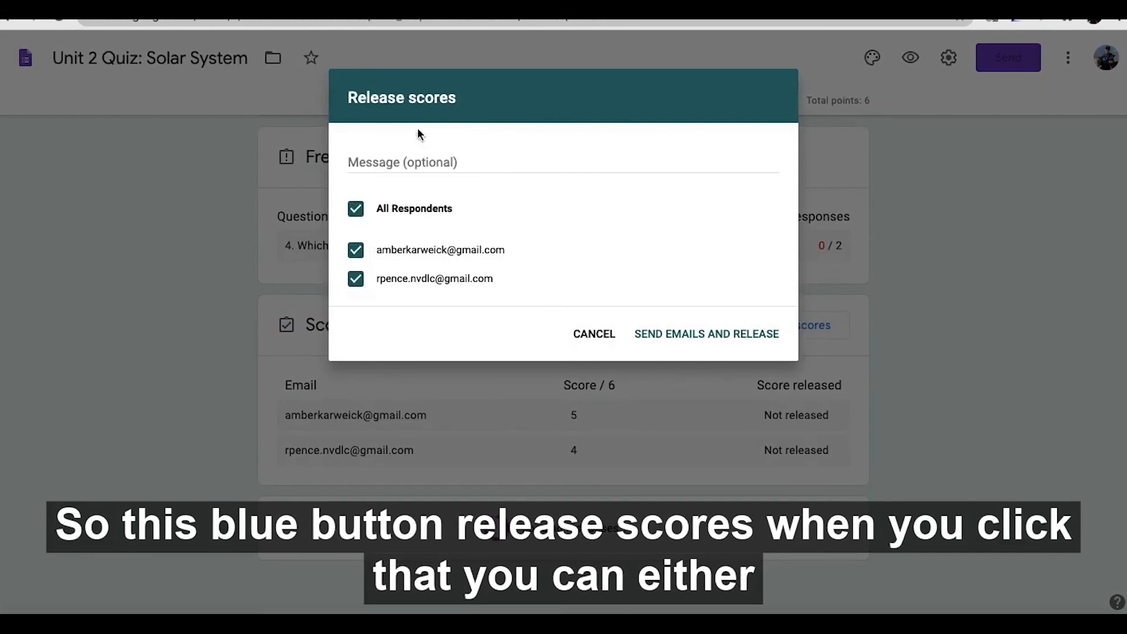
{"action": "left_click", "coordinate": [397, 159]}
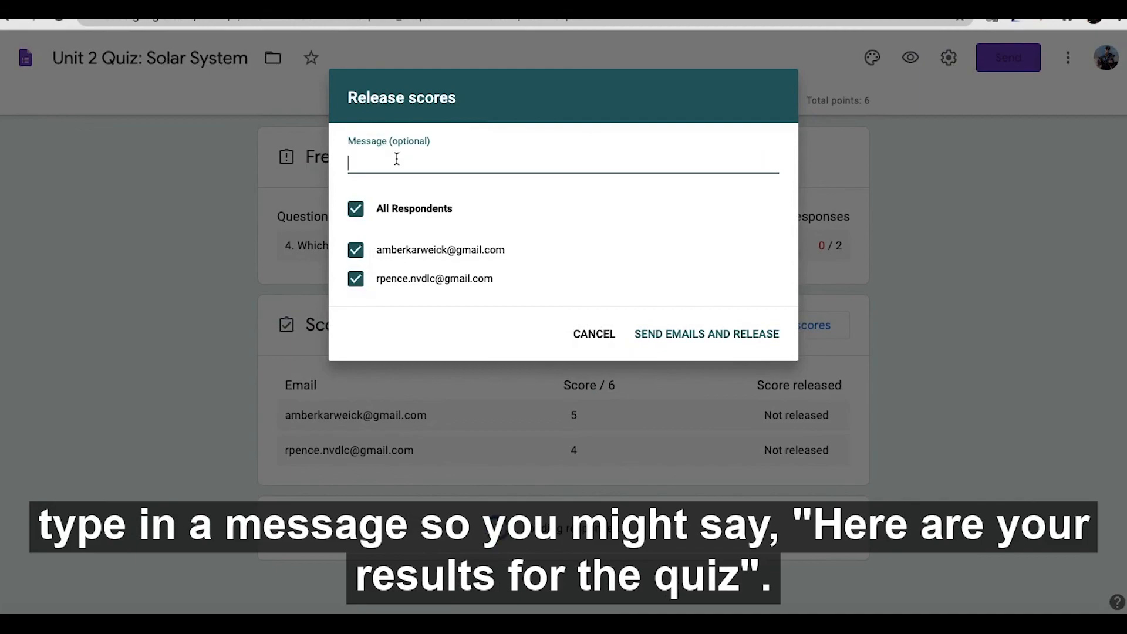
{"action": "type", "text": "H"}
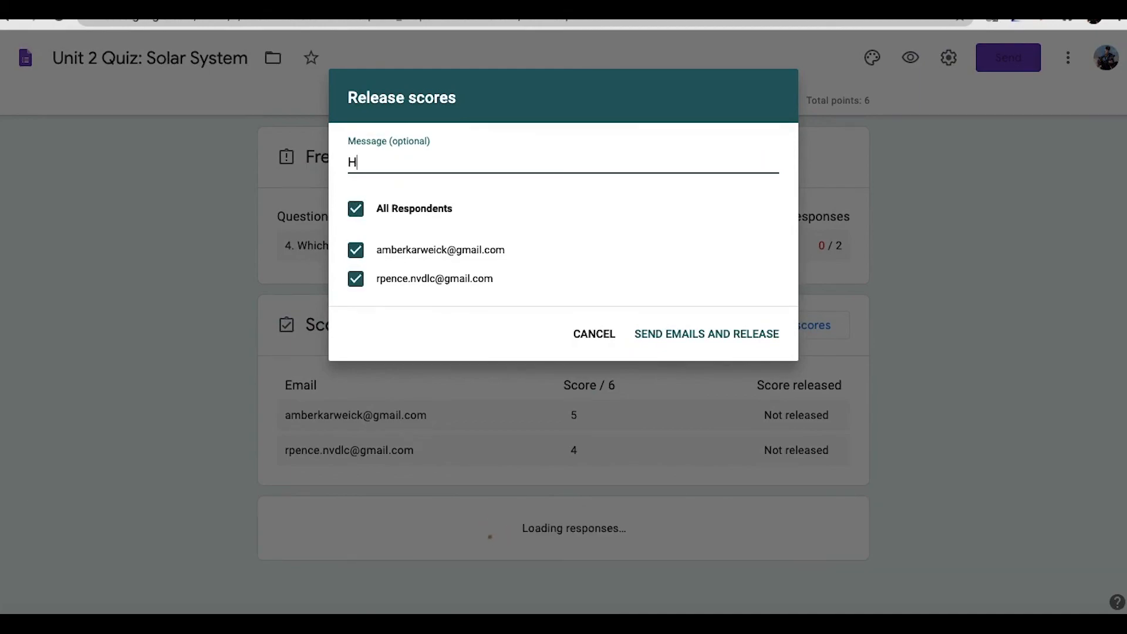
{"action": "type", "text": "ere are you"}
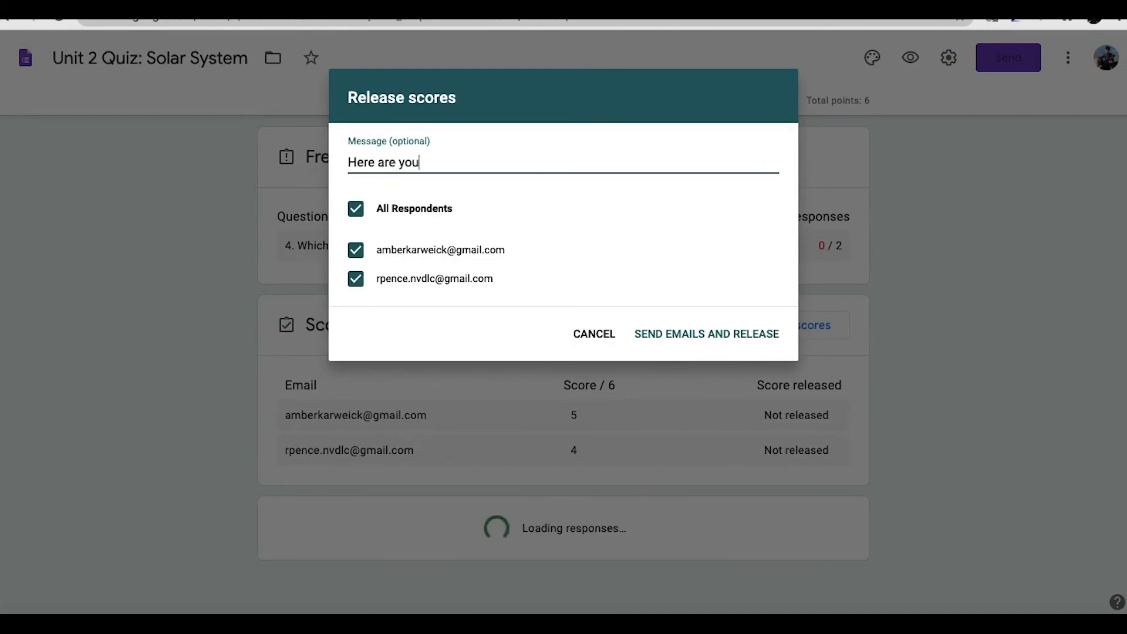
{"action": "type", "text": "r result"}
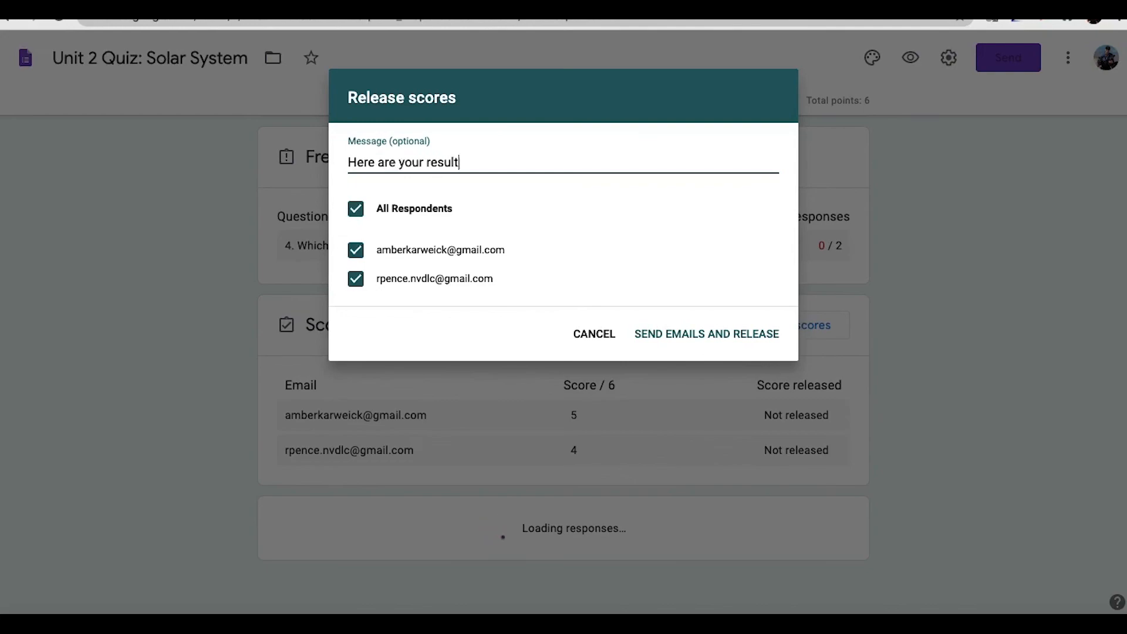
{"action": "type", "text": "s for the quiz."}
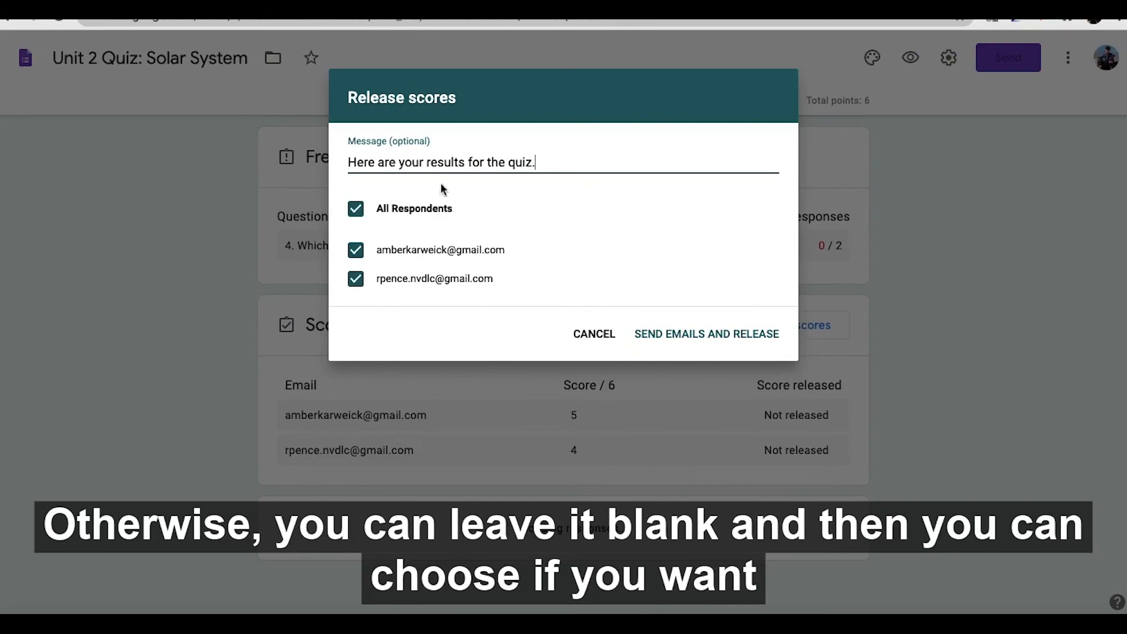
Keep all respondents selected and send the emails that release their scores
{"action": "left_click", "coordinate": [359, 211]}
{"action": "left_click", "coordinate": [359, 211]}
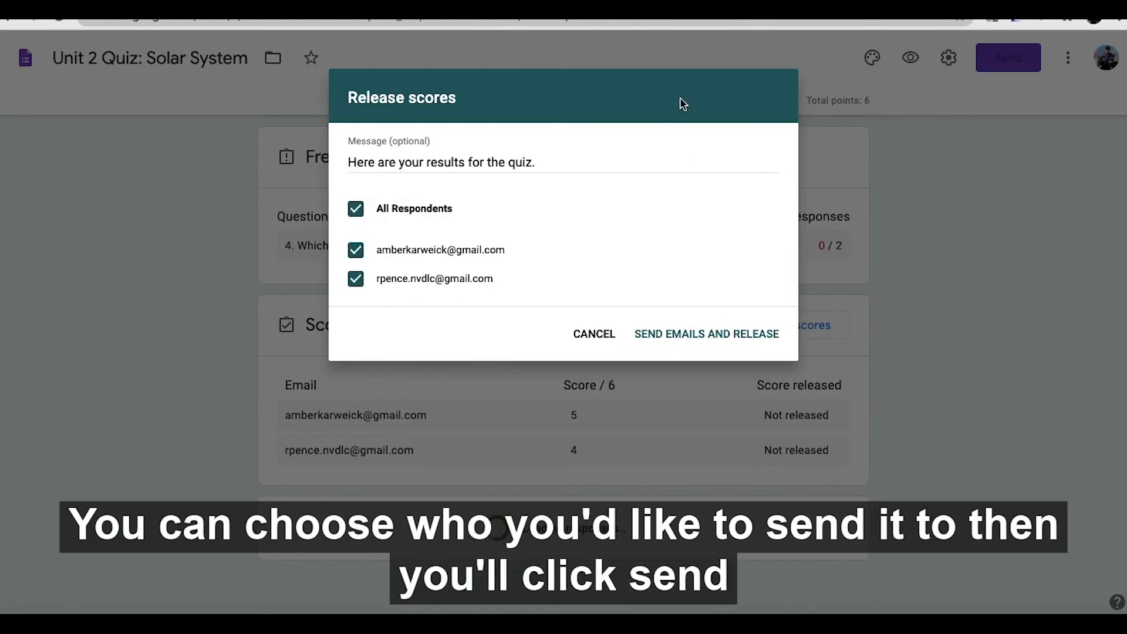
{"action": "left_click", "coordinate": [685, 337]}
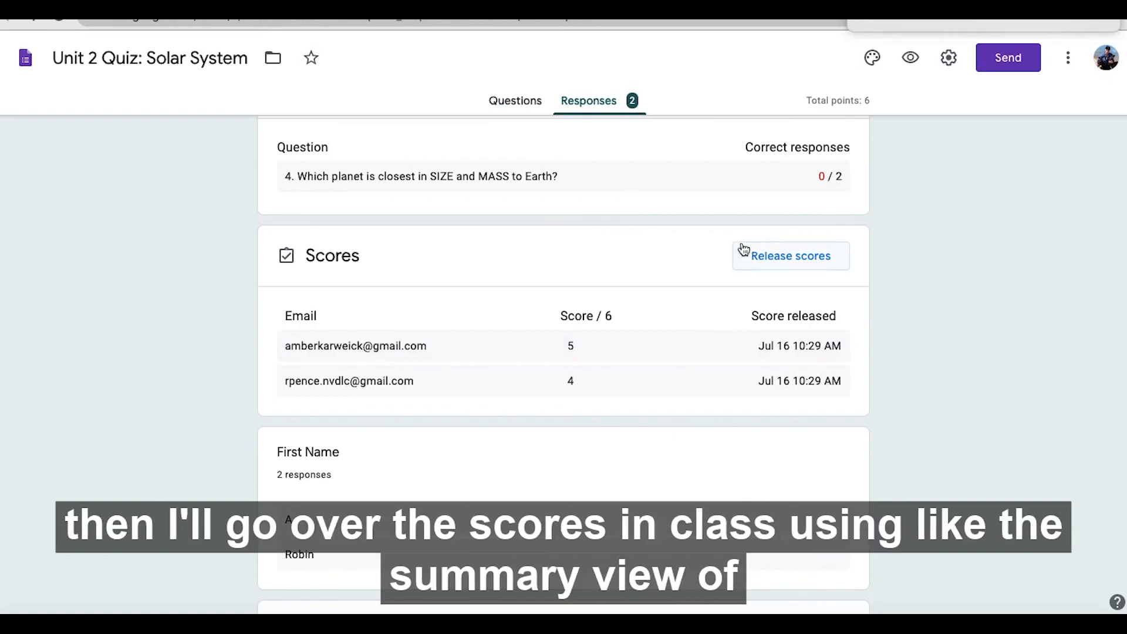
Review the summary's per-question answer charts, including correct answers and correct response counts for questions 3 and 4
{"action": "scroll", "coordinate": [743, 249], "scroll_direction": "up", "scroll_amount": 3}
{"action": "scroll", "coordinate": [743, 249], "scroll_direction": "down", "scroll_amount": 8}
{"action": "scroll", "coordinate": [743, 249], "scroll_direction": "down", "scroll_amount": 15}
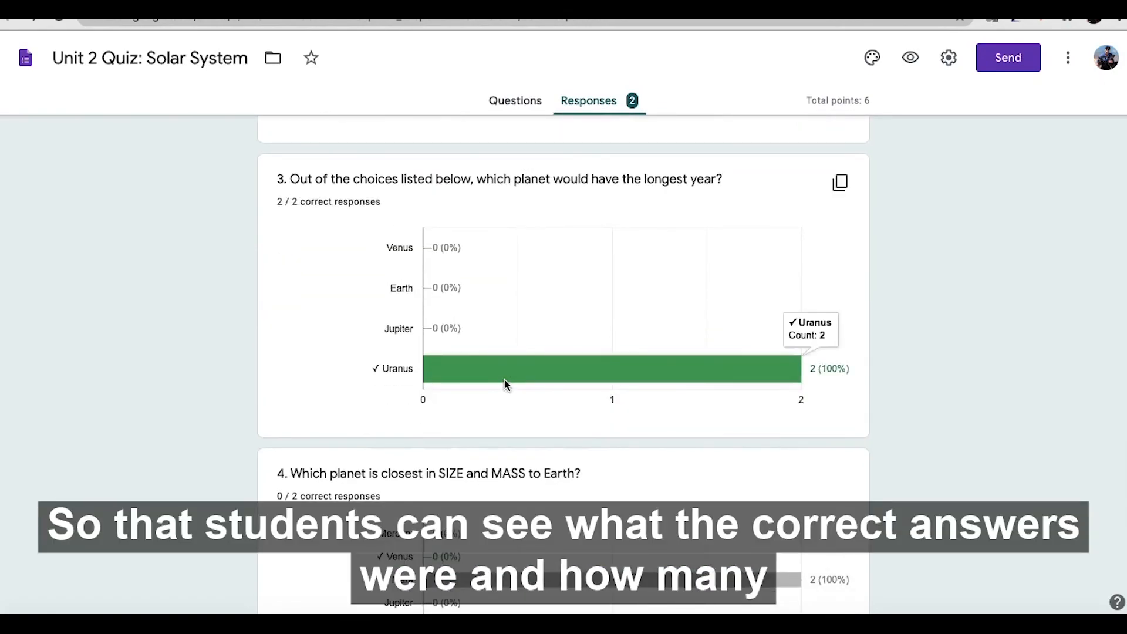
{"action": "scroll", "coordinate": [504, 382], "scroll_direction": "down", "scroll_amount": 5}
{"action": "scroll", "coordinate": [504, 383], "scroll_direction": "down", "scroll_amount": 3}
{"action": "scroll", "coordinate": [504, 382], "scroll_direction": "up", "scroll_amount": 20}
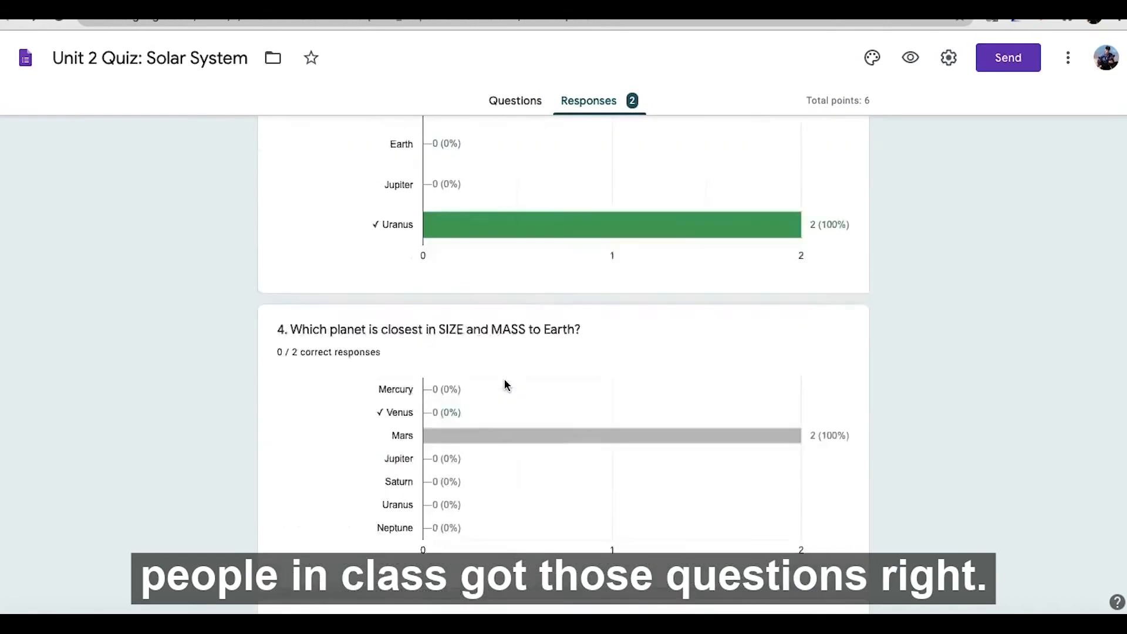
{"action": "scroll", "coordinate": [503, 381], "scroll_direction": "up", "scroll_amount": 3}
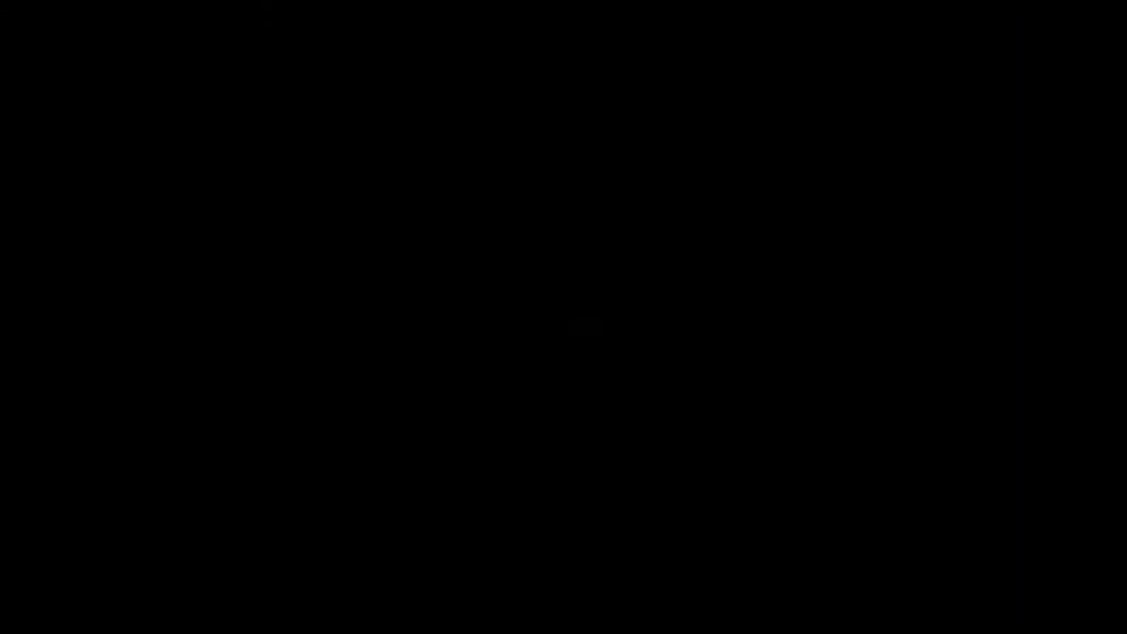